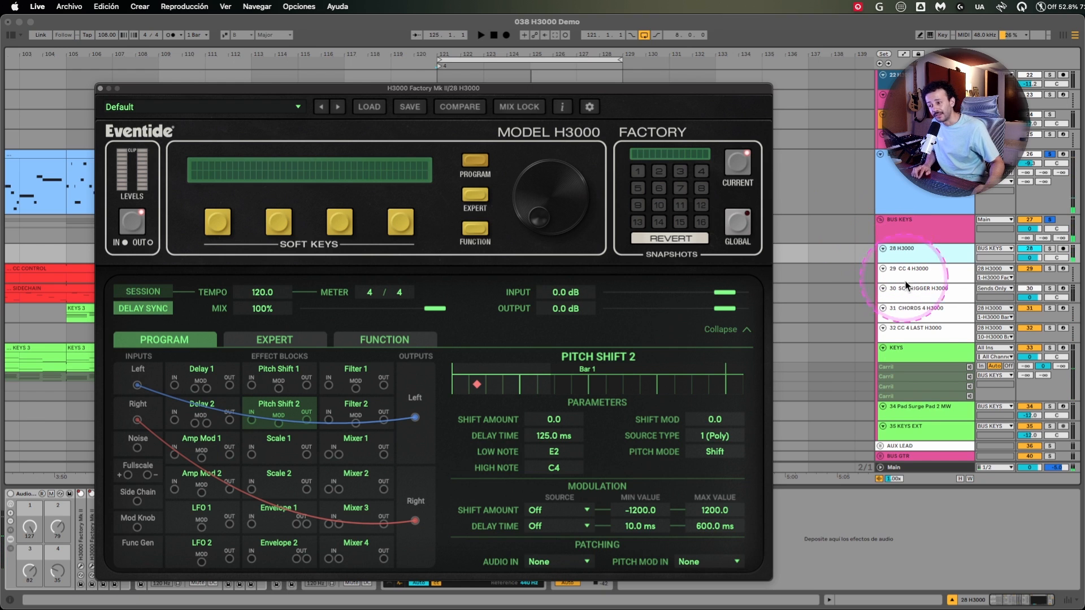
# Solo the KEYS track and play the arrangement briefly to hear it
pyautogui.click(923, 350)
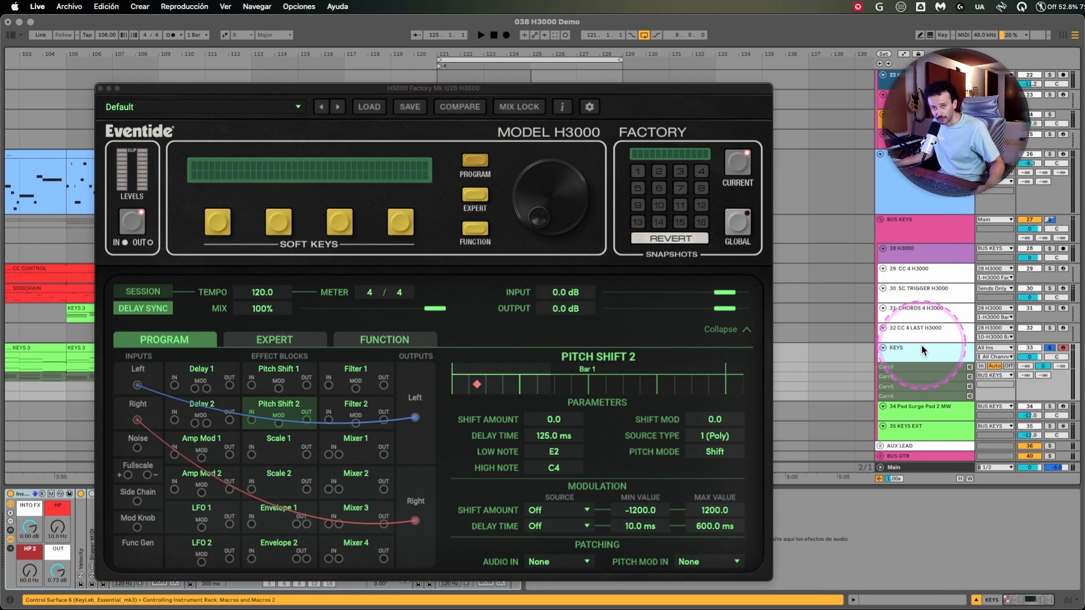
pyautogui.press('space')
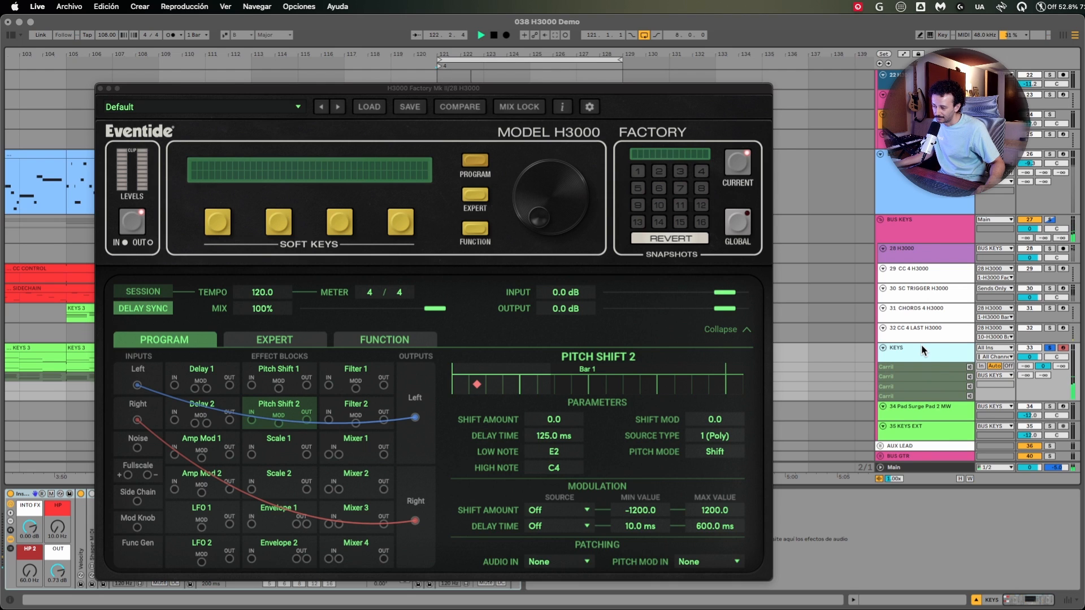
pyautogui.press('space')
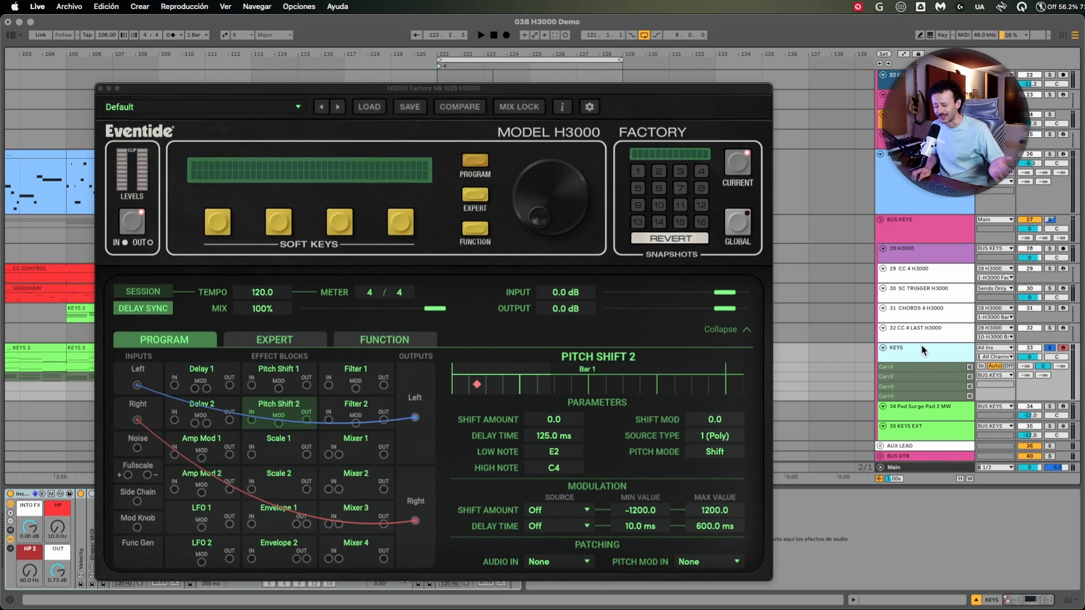
# Solo the 28 H3000 track together with KEYS and play the arrangement to hear the processed keys
pyautogui.click(936, 253)
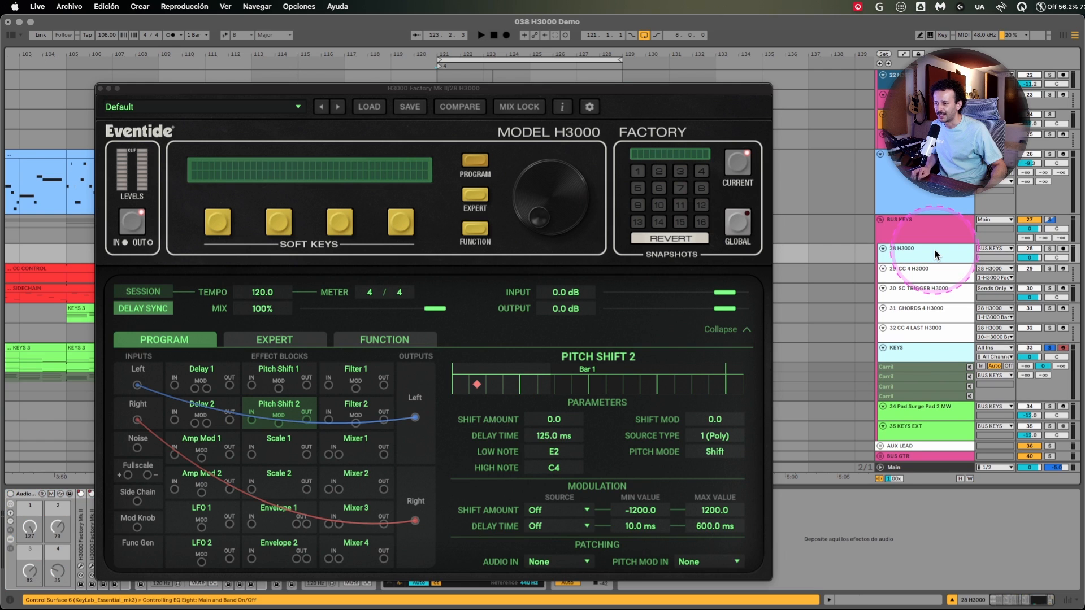
pyautogui.press('s')
pyautogui.press('space')
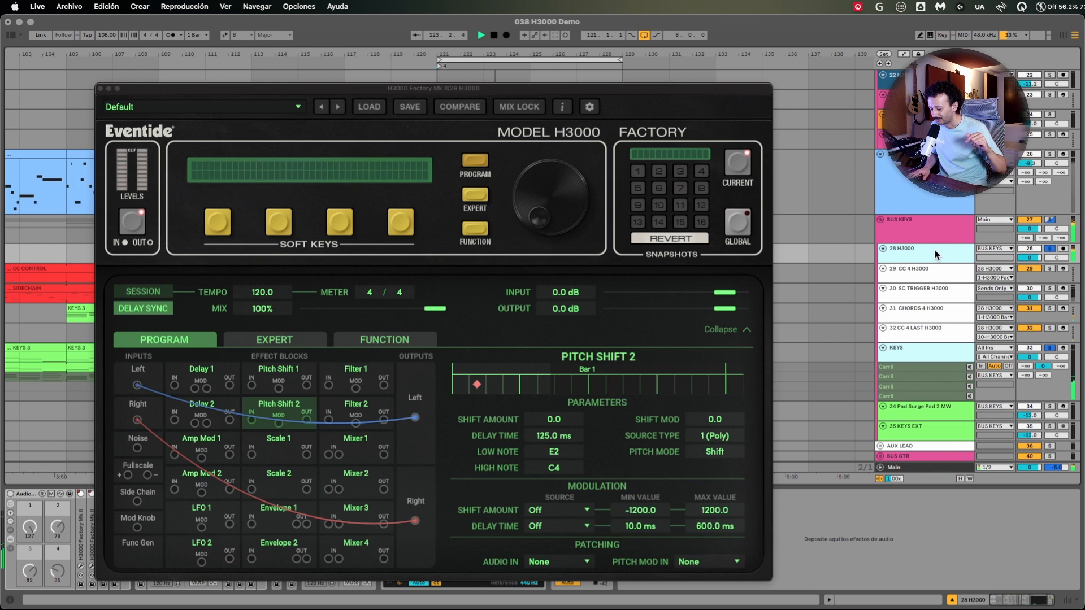
pyautogui.press('space')
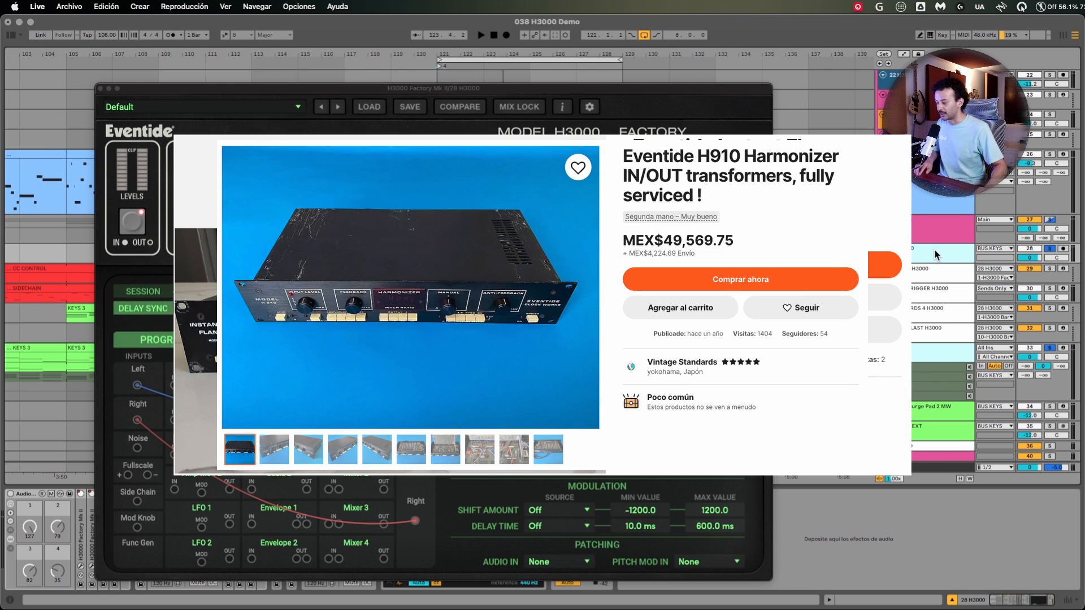
# Close the H3000 Factory plug-in window and play the soloed BASS clip from bar 81
pyautogui.click(101, 90)
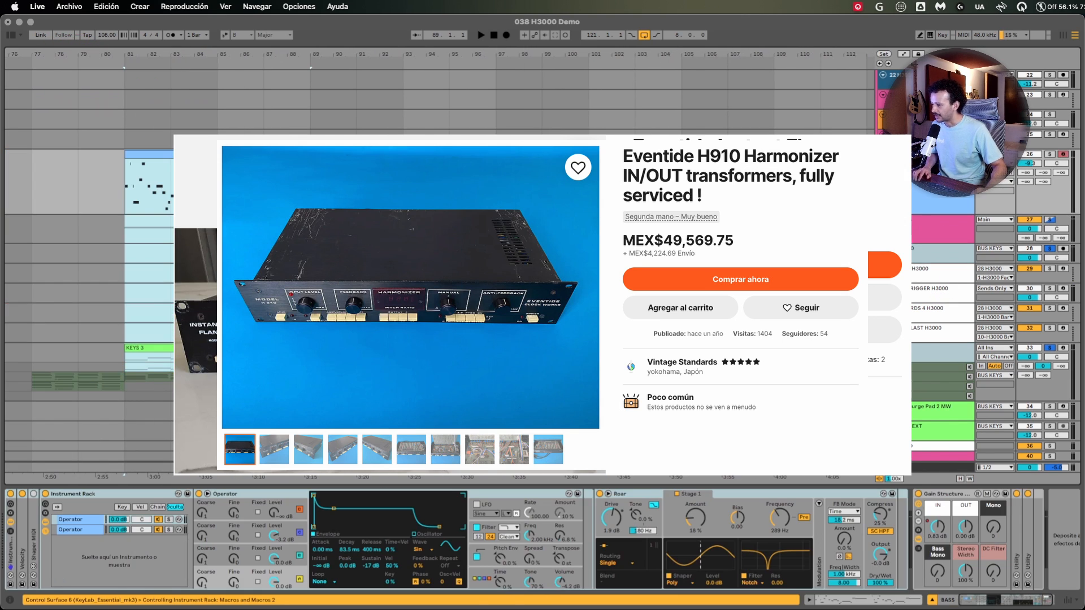
pyautogui.press('z')
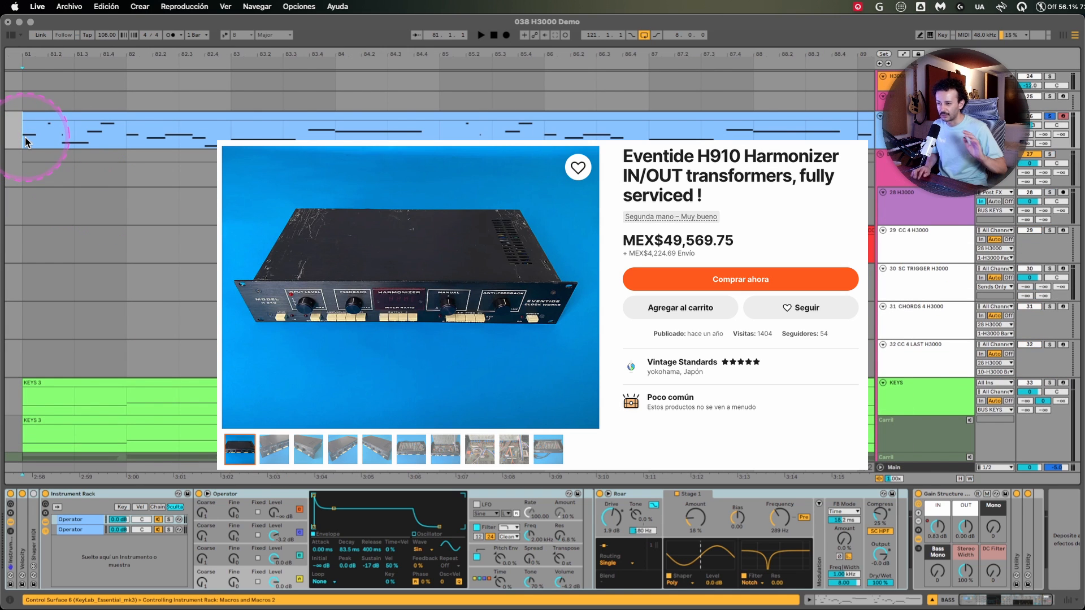
pyautogui.press('space')
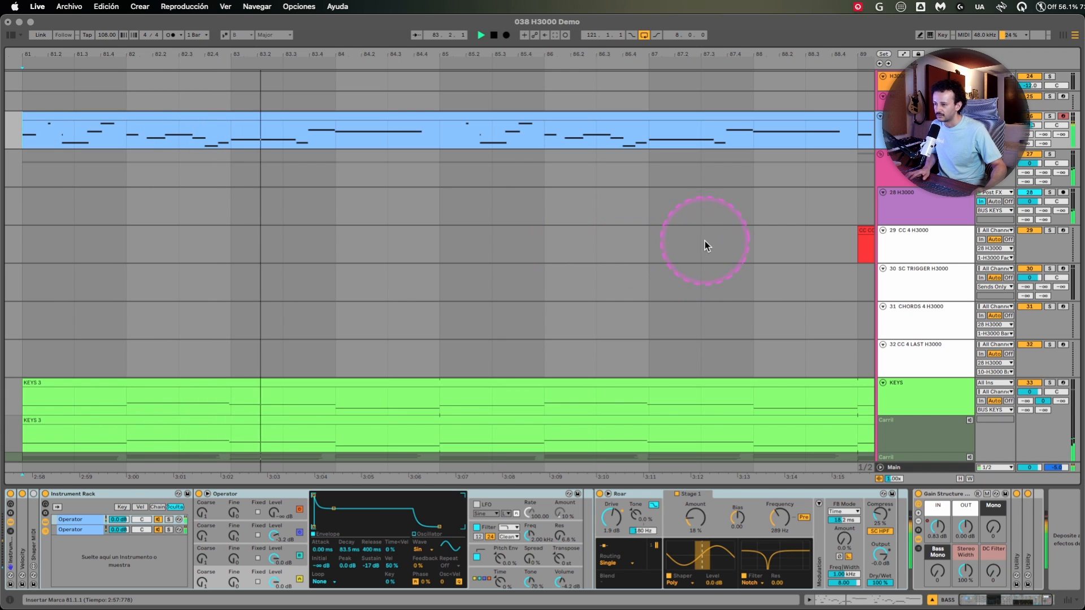
# Turn on the audio effect rack on the 28 H3000 track and open its first H3000 Factory device
pyautogui.click(917, 211)
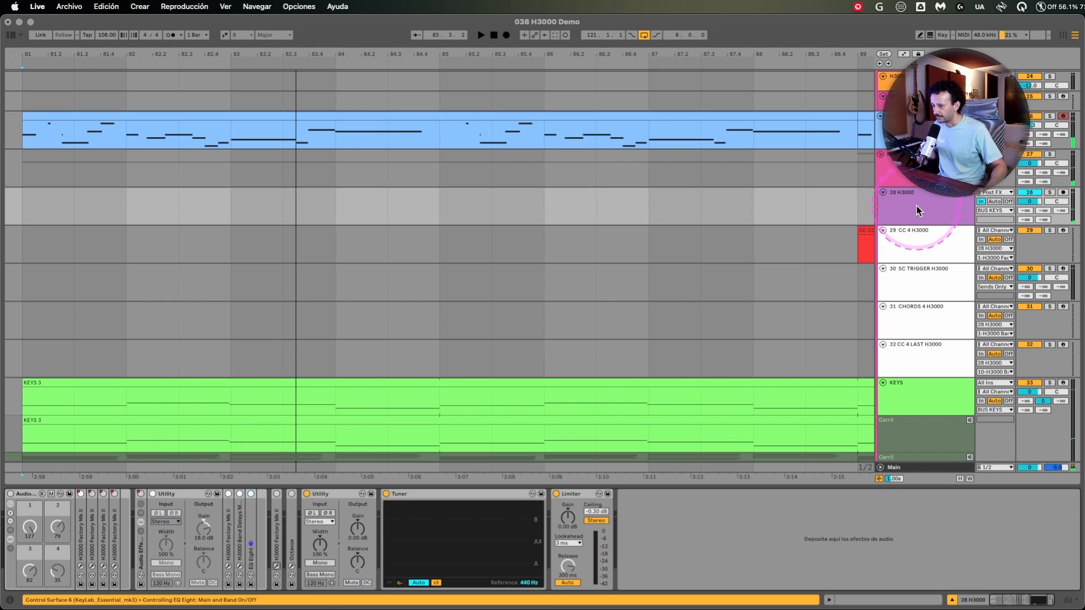
pyautogui.click(12, 491)
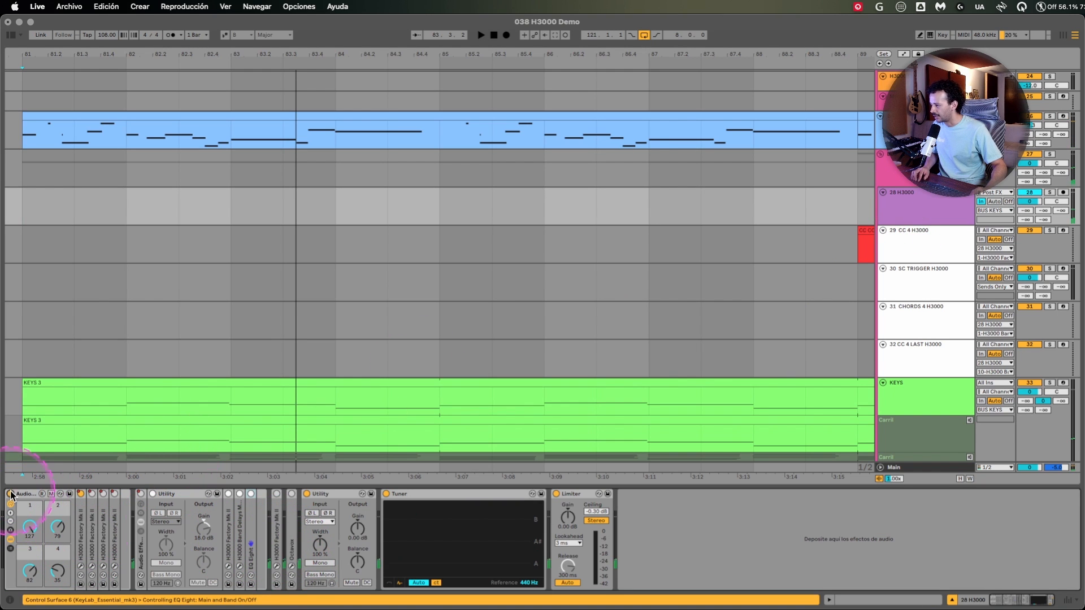
pyautogui.click(81, 565)
pyautogui.moveTo(583, 87); pyautogui.dragTo(261, 102)
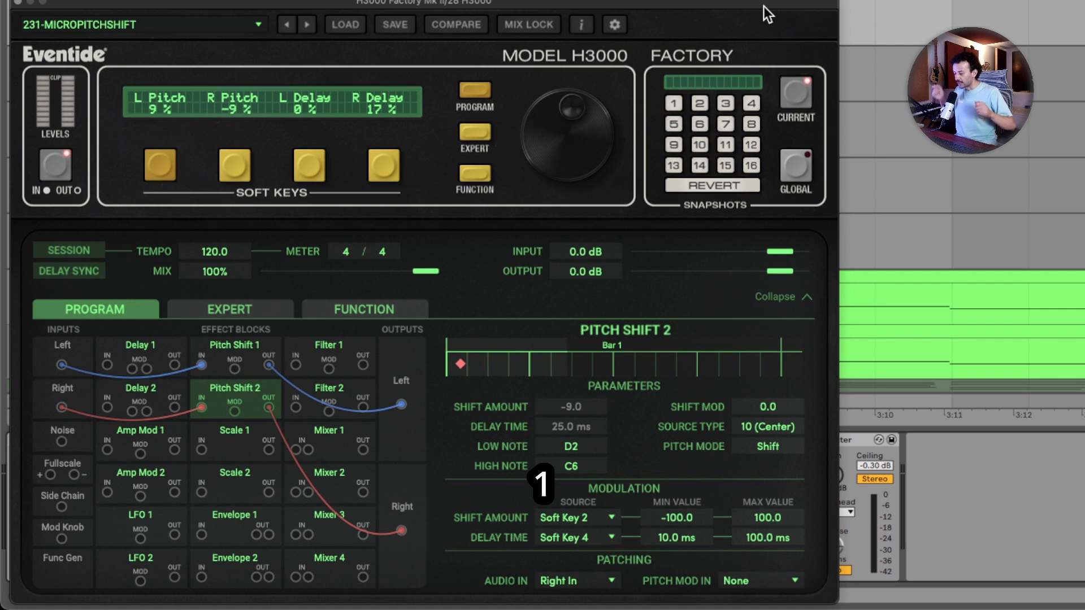
# Inspect the 231-MICROPITCHSHIFT signal path from the Left input through Pitch Shift 1 to the Left output
pyautogui.click(82, 350)
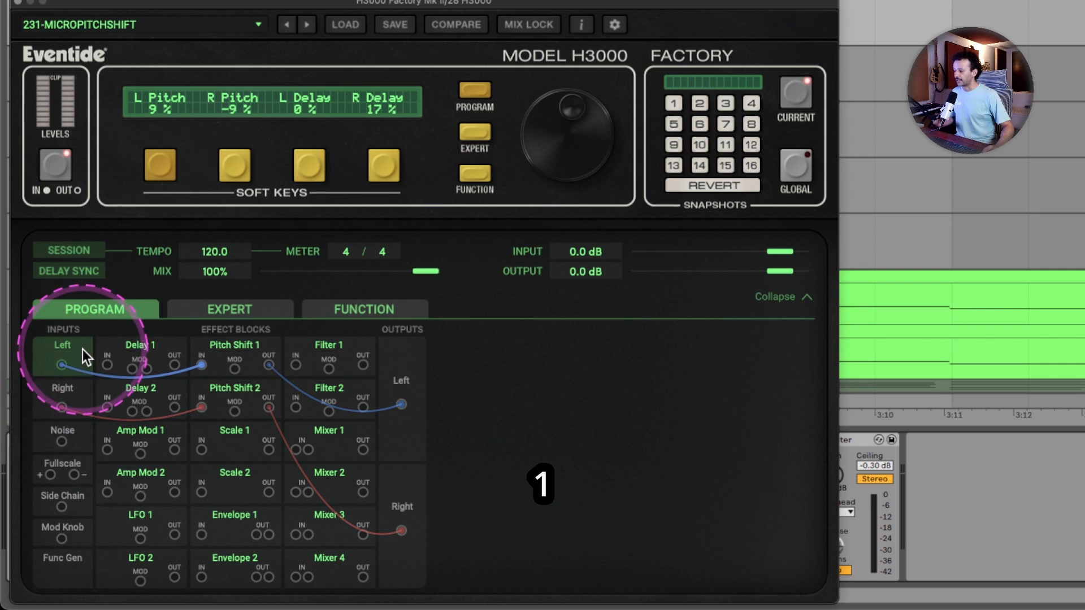
pyautogui.click(247, 349)
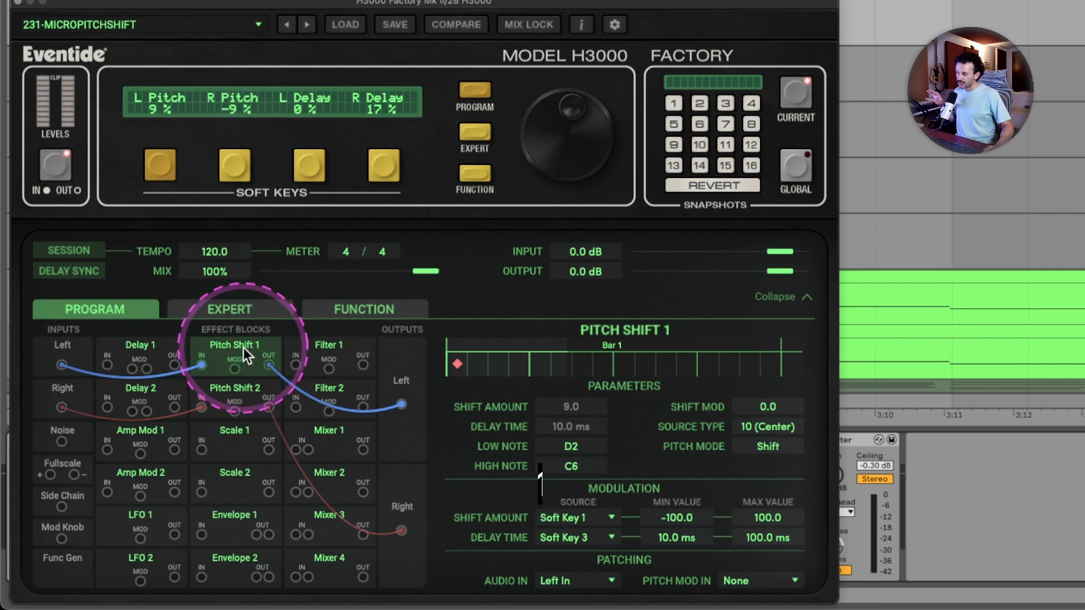
pyautogui.click(412, 379)
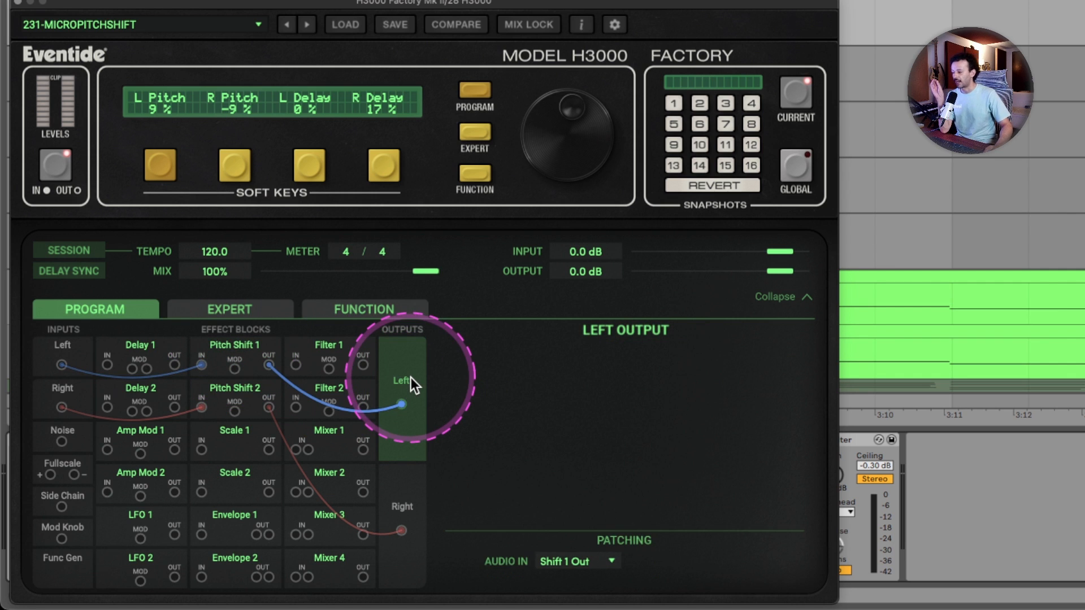
# Set the delay time of the Pitch Shift 1 block to 0.0 ms
pyautogui.click(215, 348)
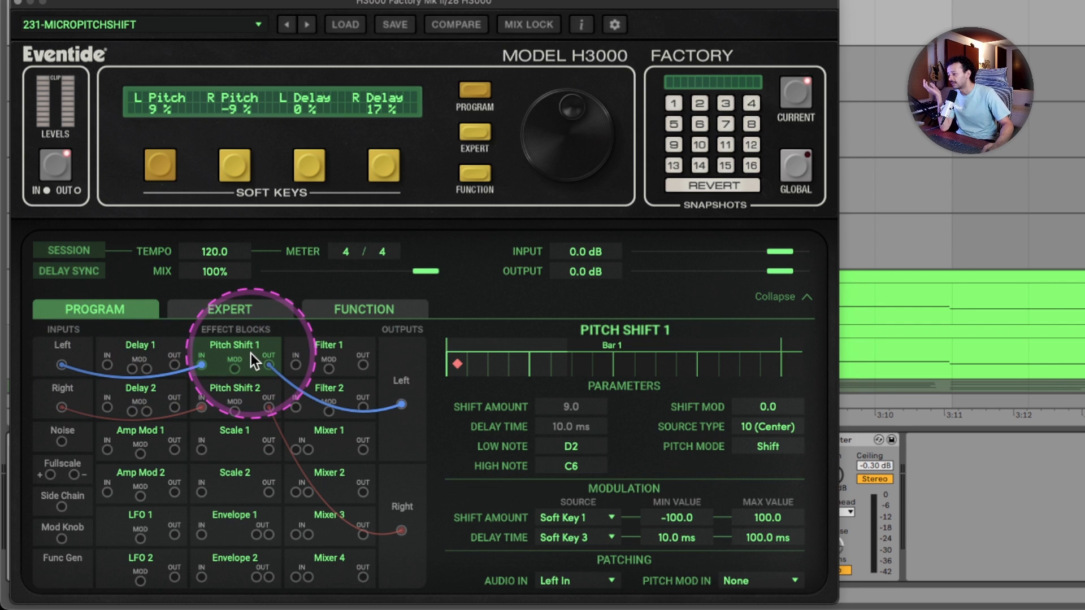
pyautogui.moveTo(457, 362)
pyautogui.mouseDown()
pyautogui.moveTo(599, 365)
pyautogui.moveTo(352, 361)
pyautogui.mouseUp()
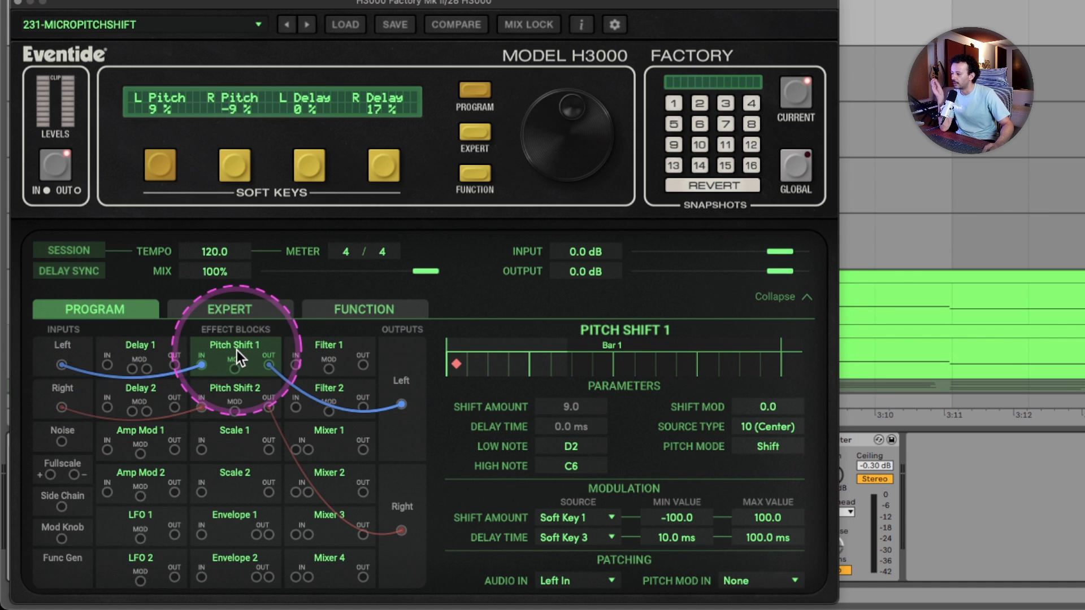
# Review the Delay 1 block's parameters and set Filter 1's type to High Pass
pyautogui.click(132, 352)
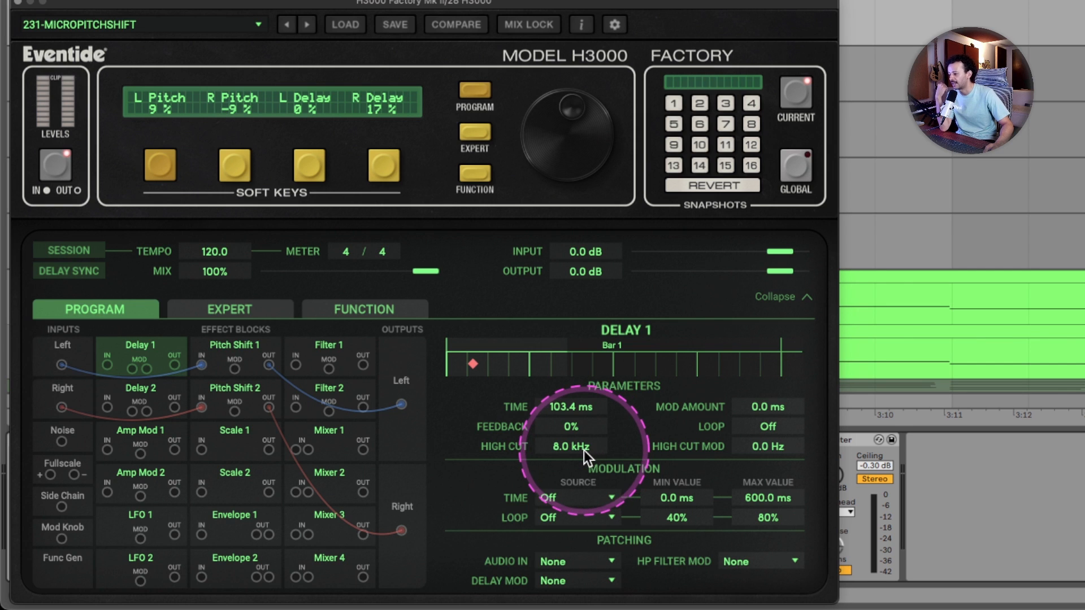
pyautogui.click(222, 356)
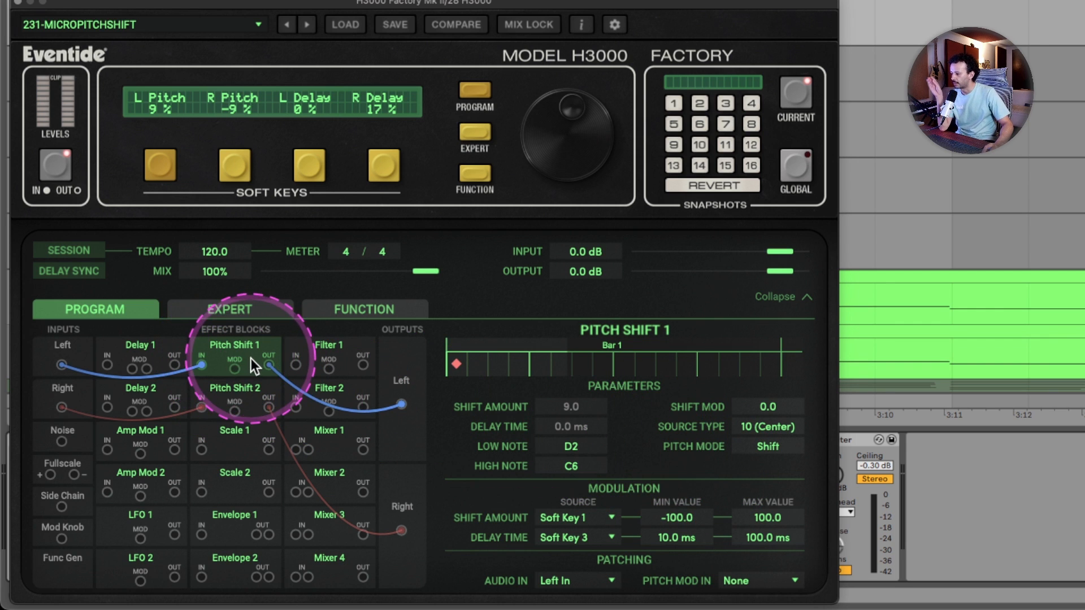
pyautogui.click(335, 352)
pyautogui.click(571, 368)
pyautogui.click(579, 400)
pyautogui.click(585, 372)
pyautogui.click(581, 416)
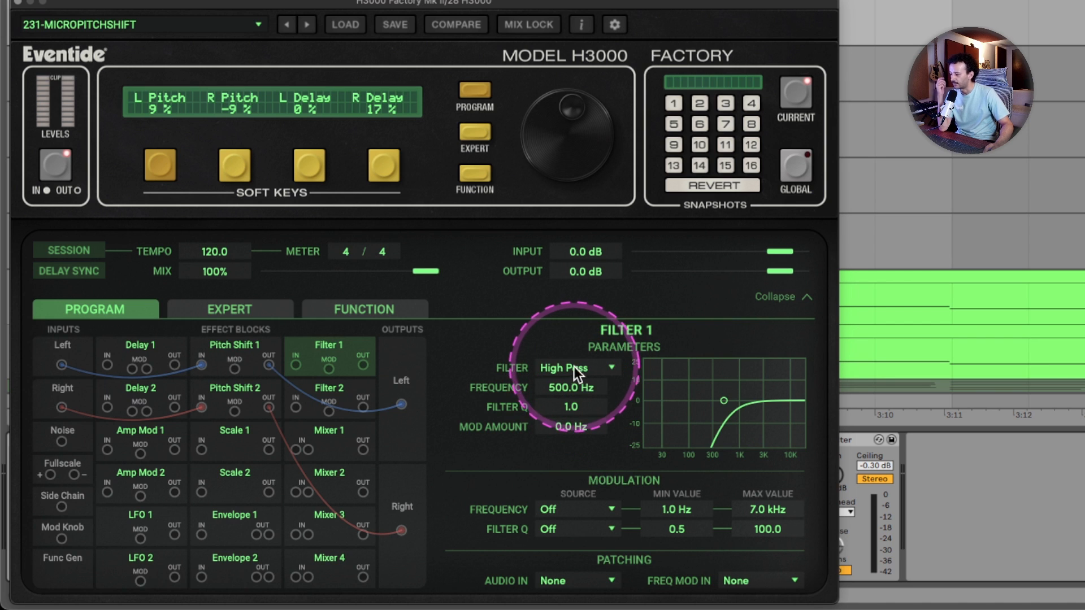
# Set the Shift Mod of the Pitch Shift 1 block to 1200
pyautogui.click(244, 360)
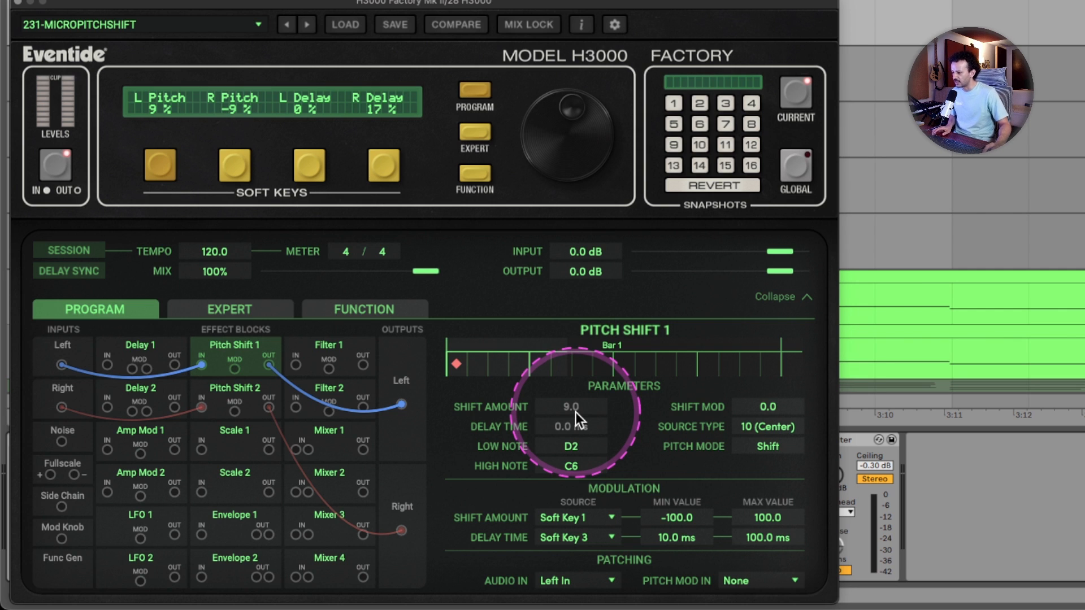
pyautogui.doubleClick(768, 408)
pyautogui.write('1000')
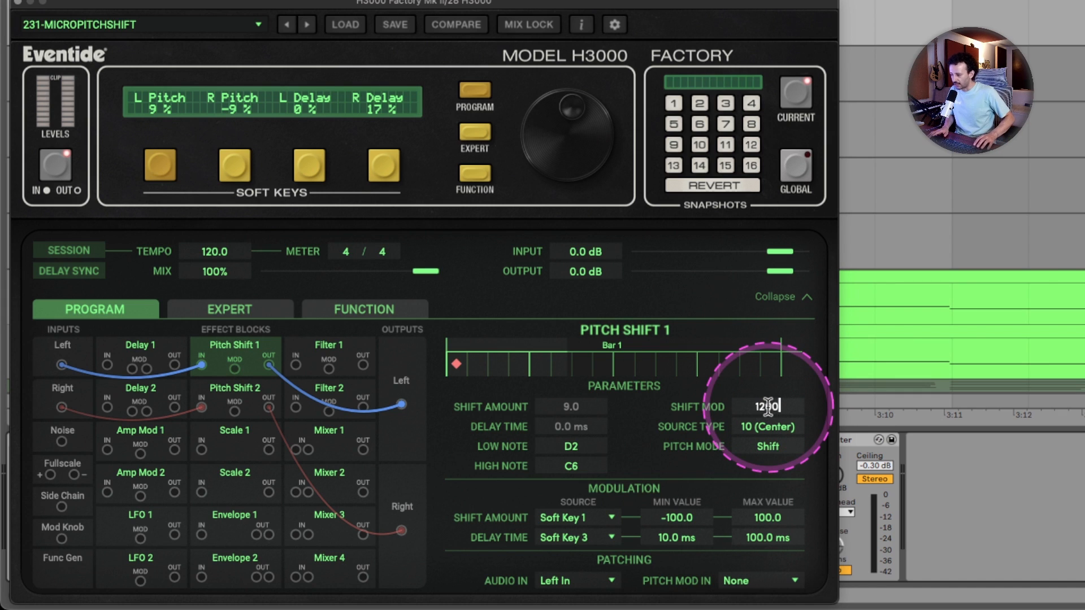
pyautogui.press('Return')
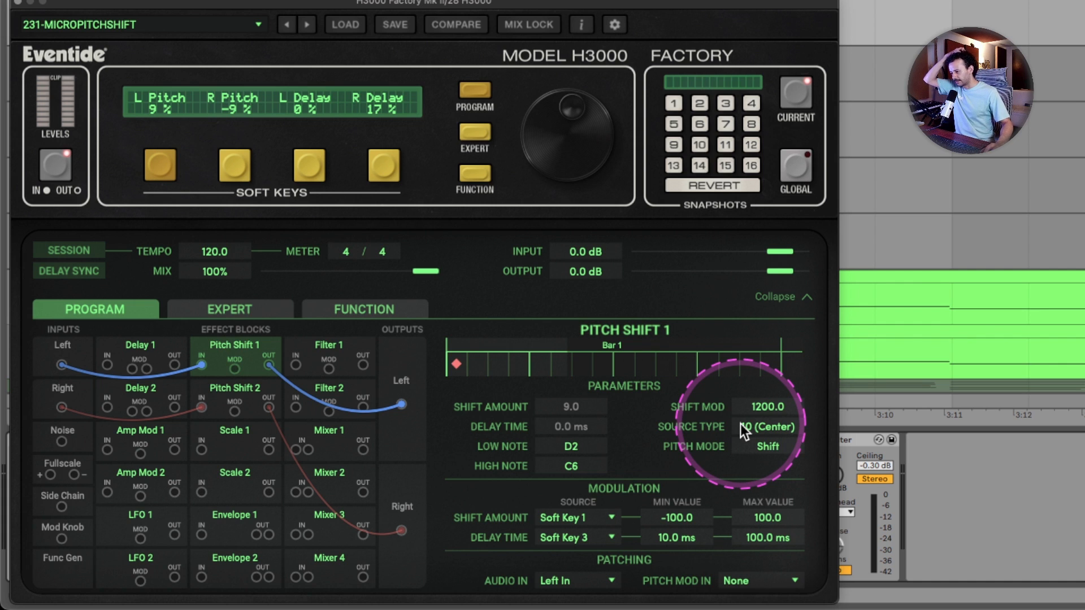
# Set Pitch Shift 1's Shift Mod back to 0
pyautogui.doubleClick(772, 410)
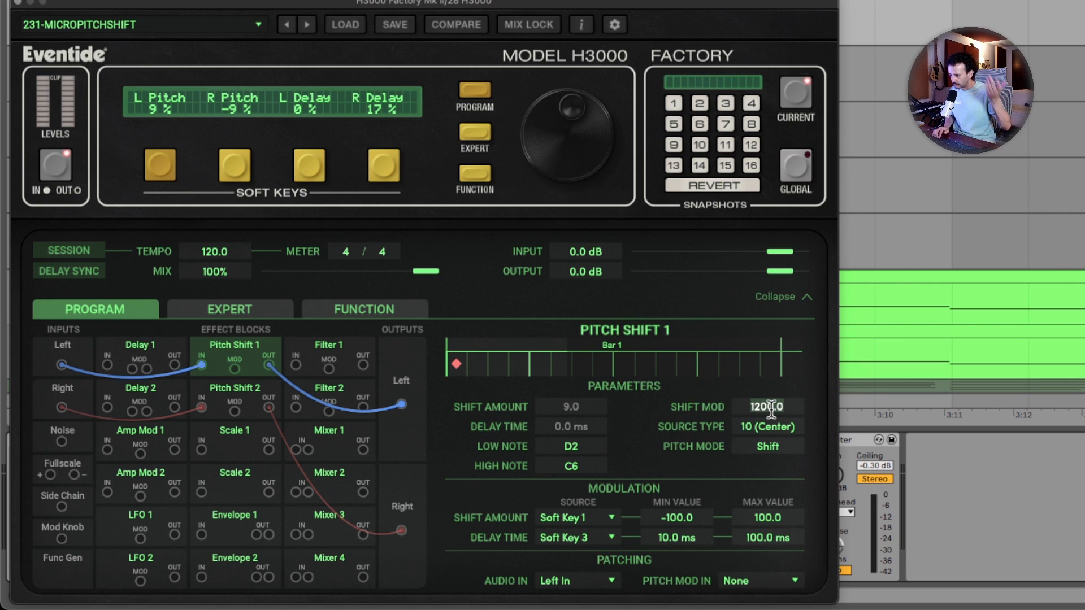
pyautogui.write('0')
pyautogui.press('Return')
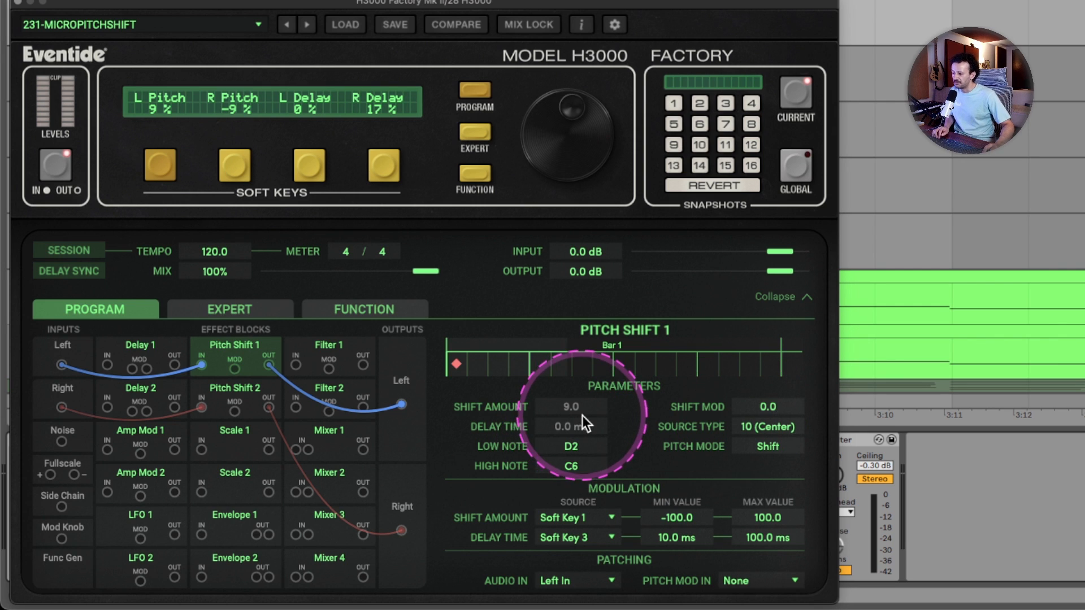
# Check the Pitch Shift 2 block, and set Pitch Shift 1's delay time to about 48.7 ms
pyautogui.click(252, 391)
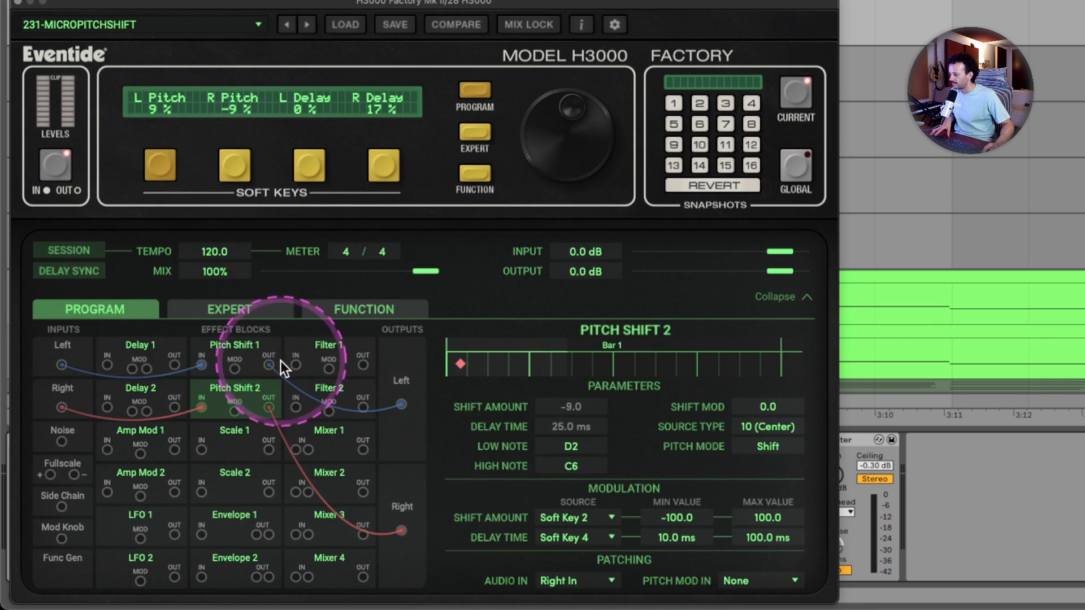
pyautogui.click(254, 362)
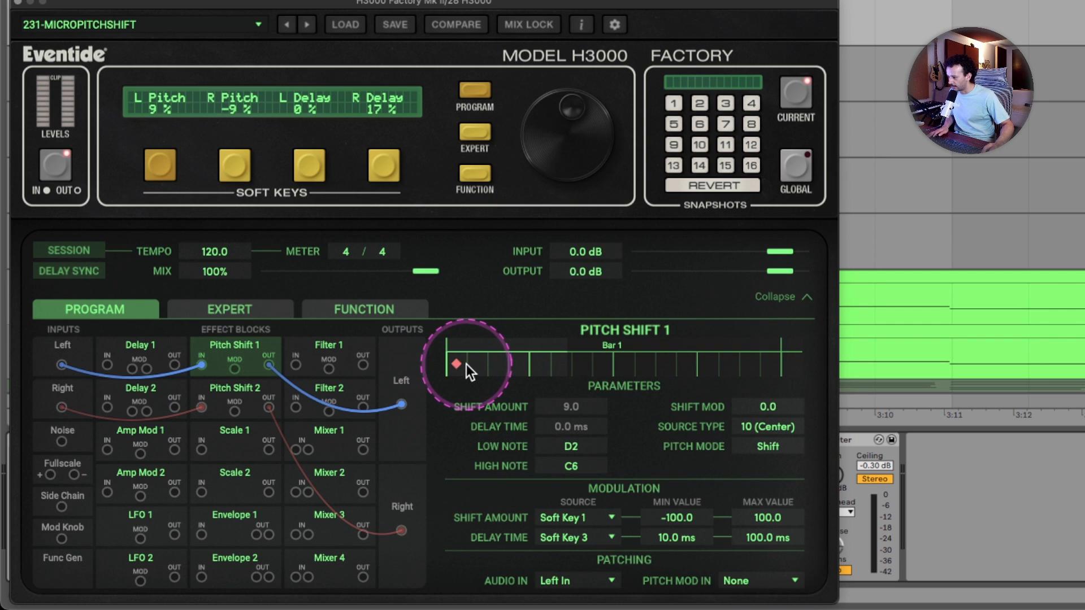
pyautogui.moveTo(466, 365); pyautogui.dragTo(465, 365)
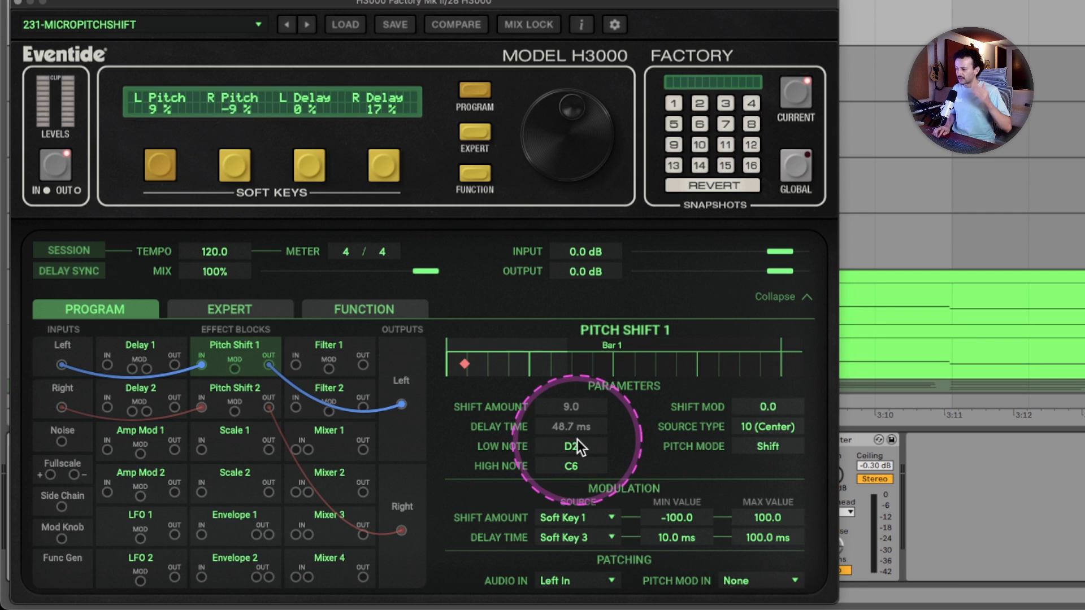
# Review Pitch Shift 1's Pitch Mode options and its Low Note and High Note settings
pyautogui.click(774, 446)
pyautogui.click(681, 449)
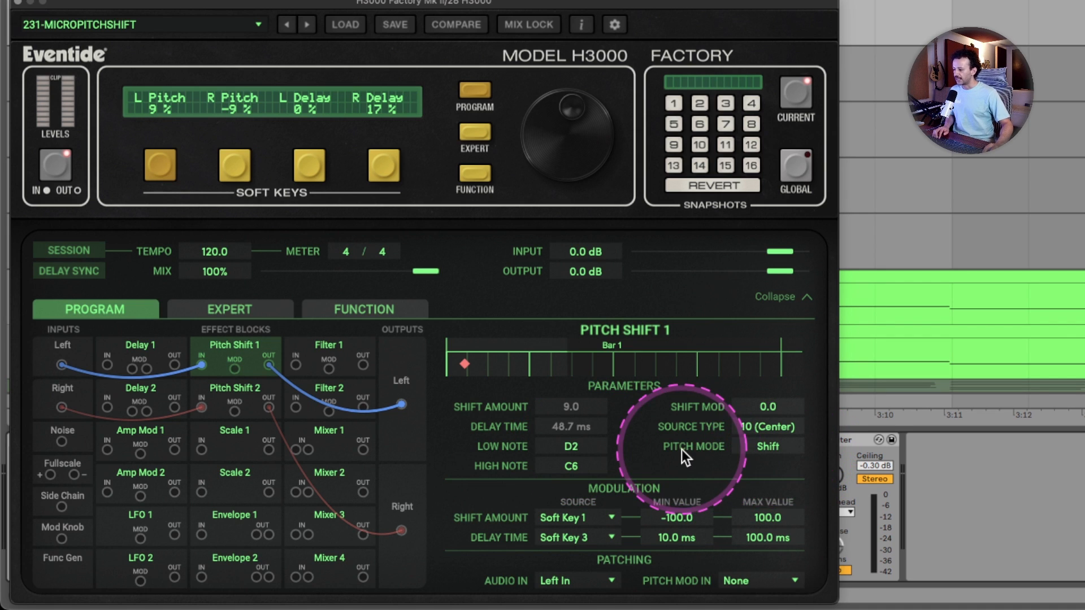
pyautogui.hotkey('ctrl', 'alt')
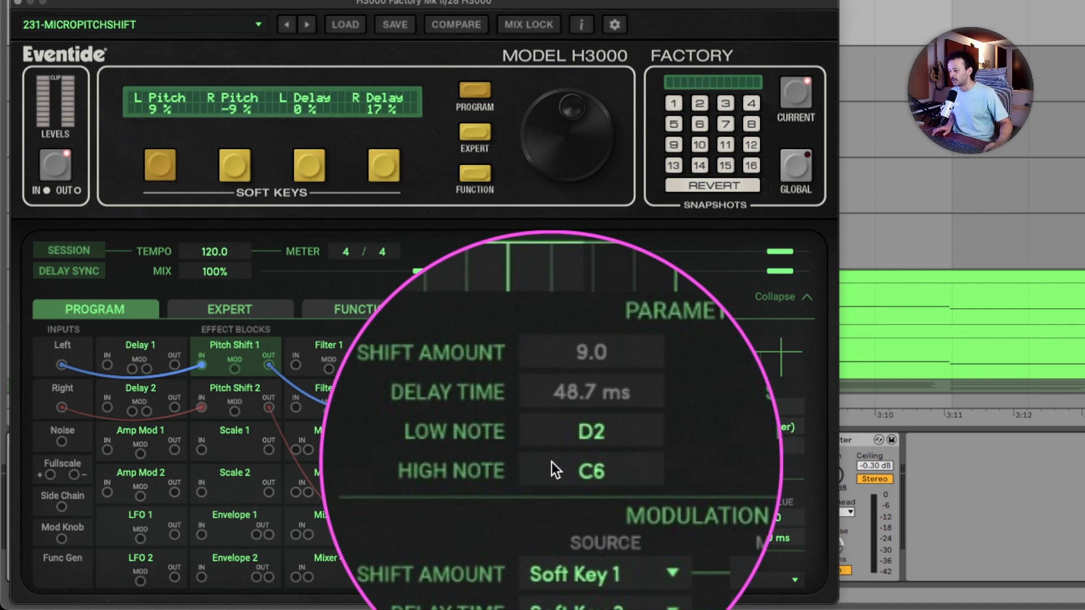
pyautogui.hotkey('ctrl', 'alt')
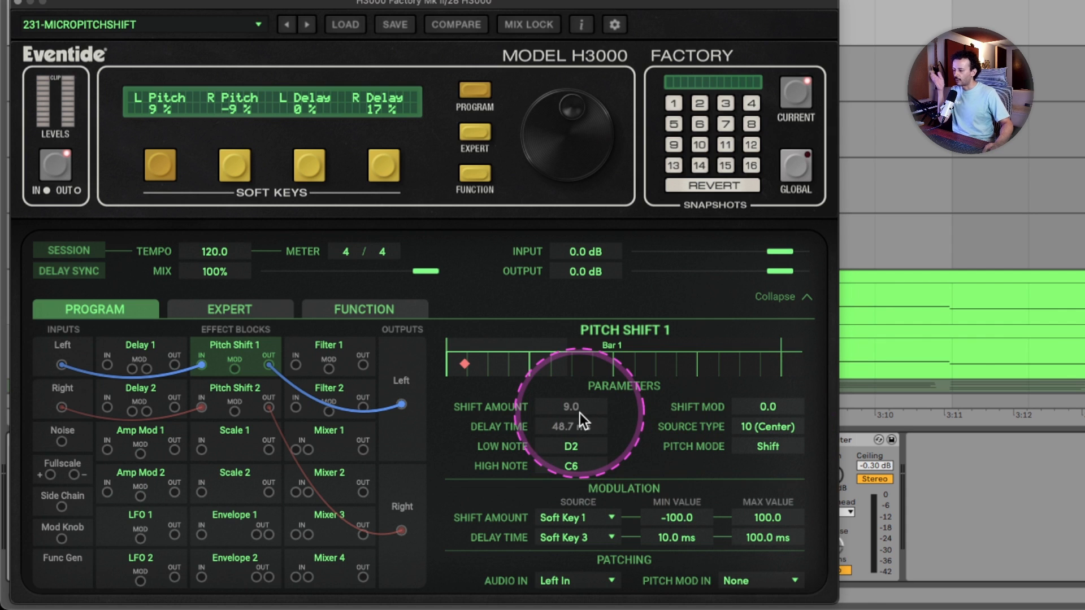
# Set Pitch Shift 1's High Note to C4
pyautogui.click(580, 470)
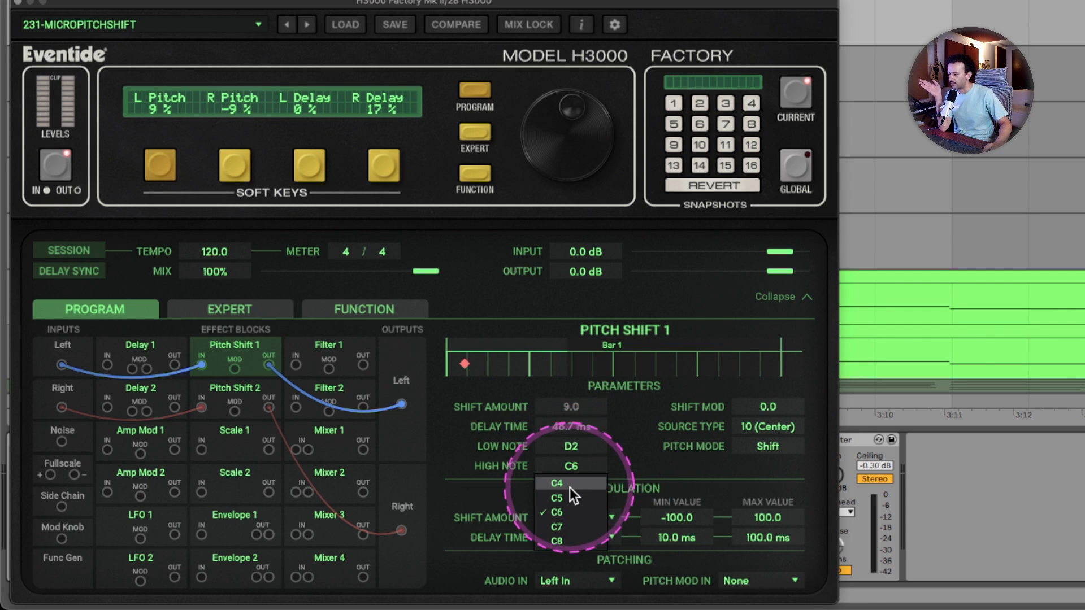
pyautogui.click(569, 485)
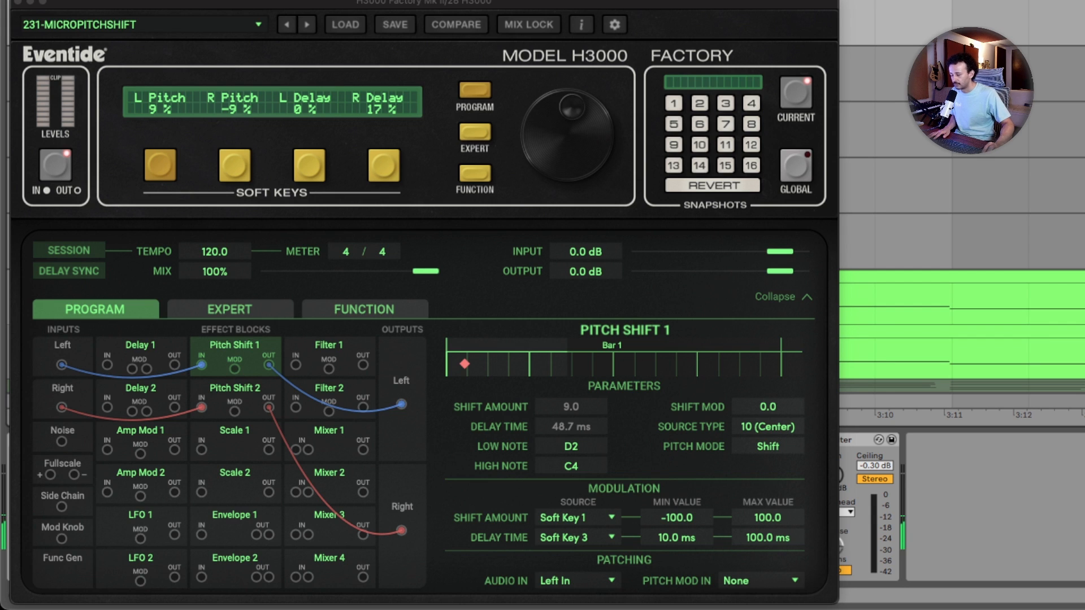
# Show the selected arrangement clip's MIDI notes in the clip editor
pyautogui.scroll(10, 962, 226)
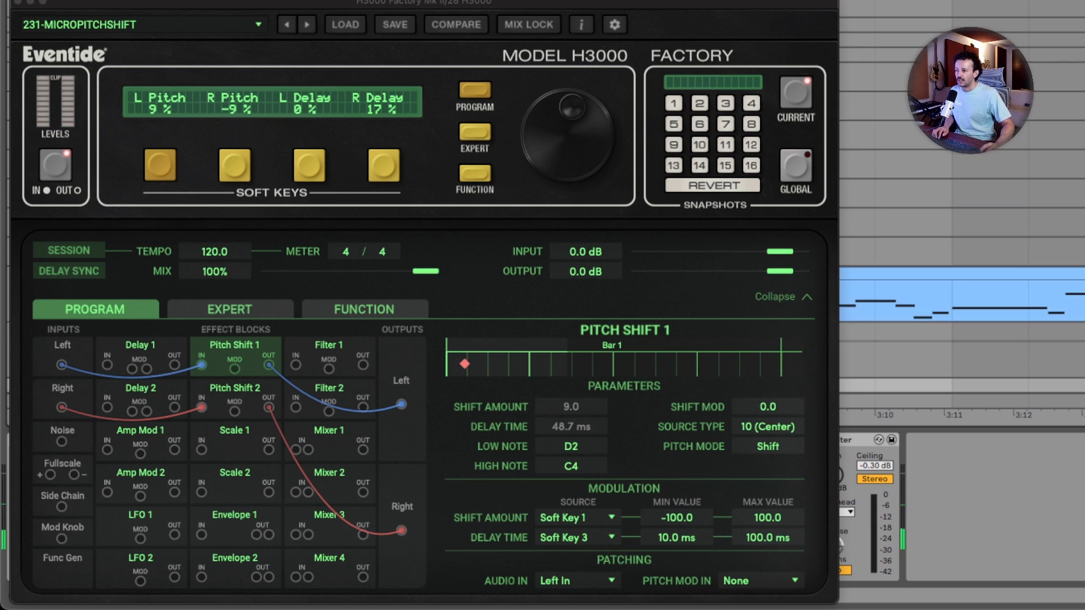
pyautogui.hotkey('shift', 'Tab')
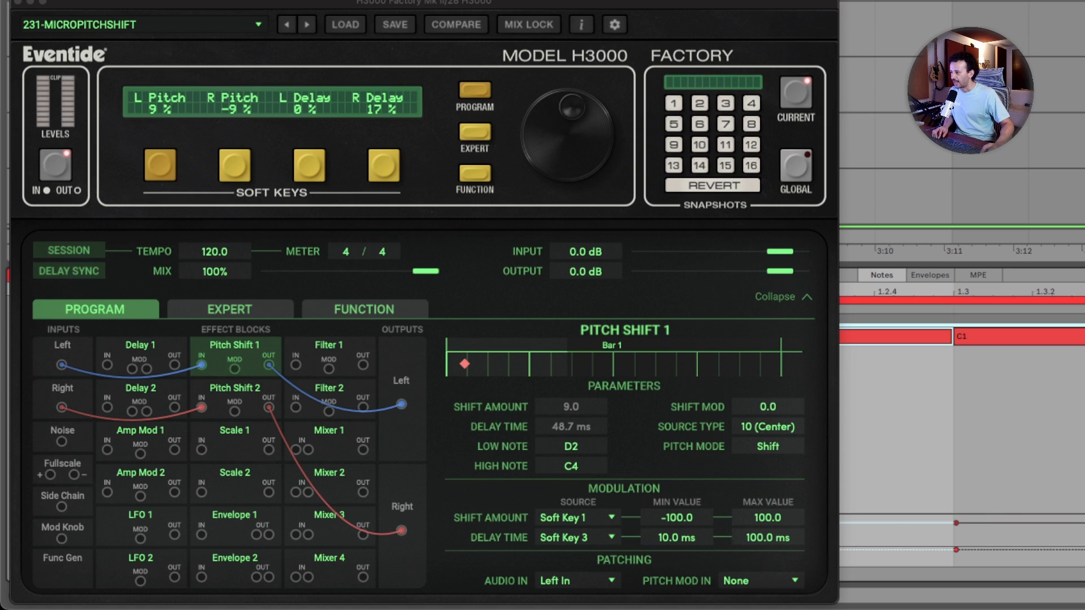
# Examine the MIDI notes of the clip on the adjacent track, and return to the previous clip
pyautogui.press('Down')
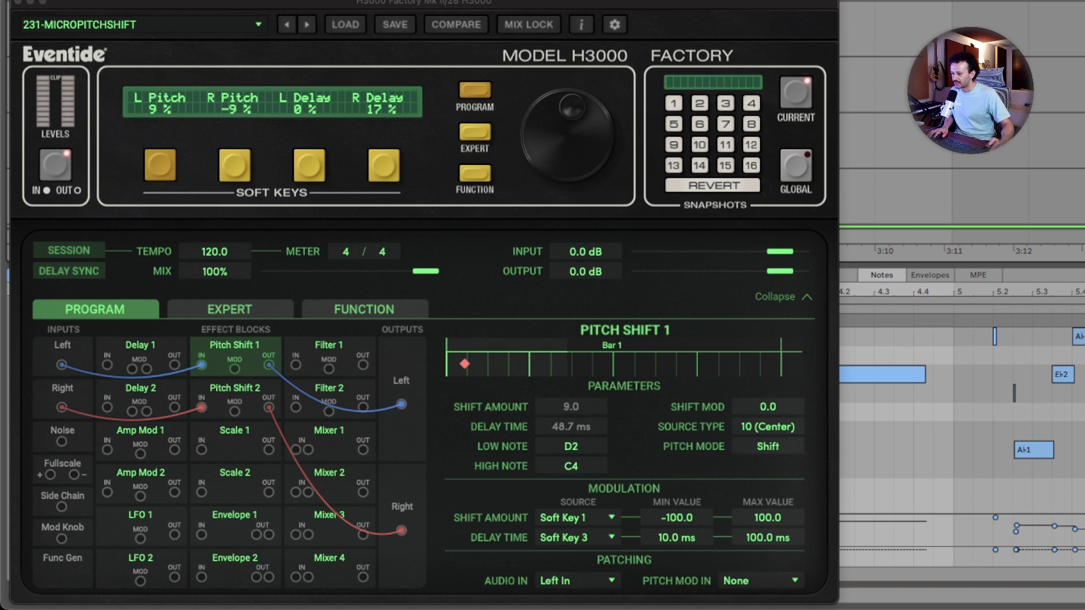
pyautogui.press('Up')
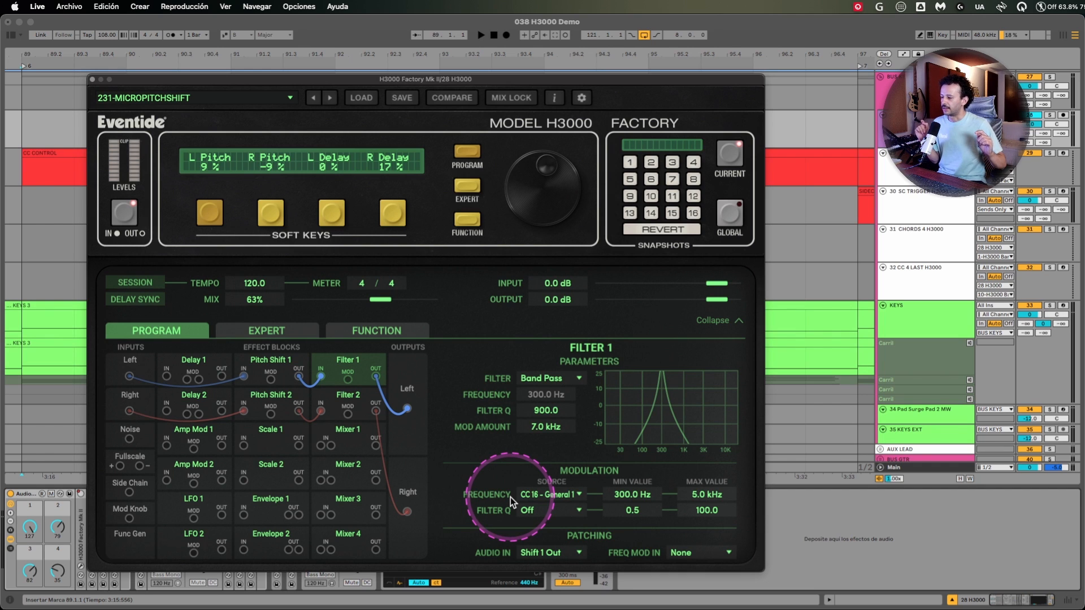
# Close the plug-in window and inspect the CC CONTROL clip and its 29 CC 4 H3000 track
pyautogui.click(93, 81)
pyautogui.click(503, 162)
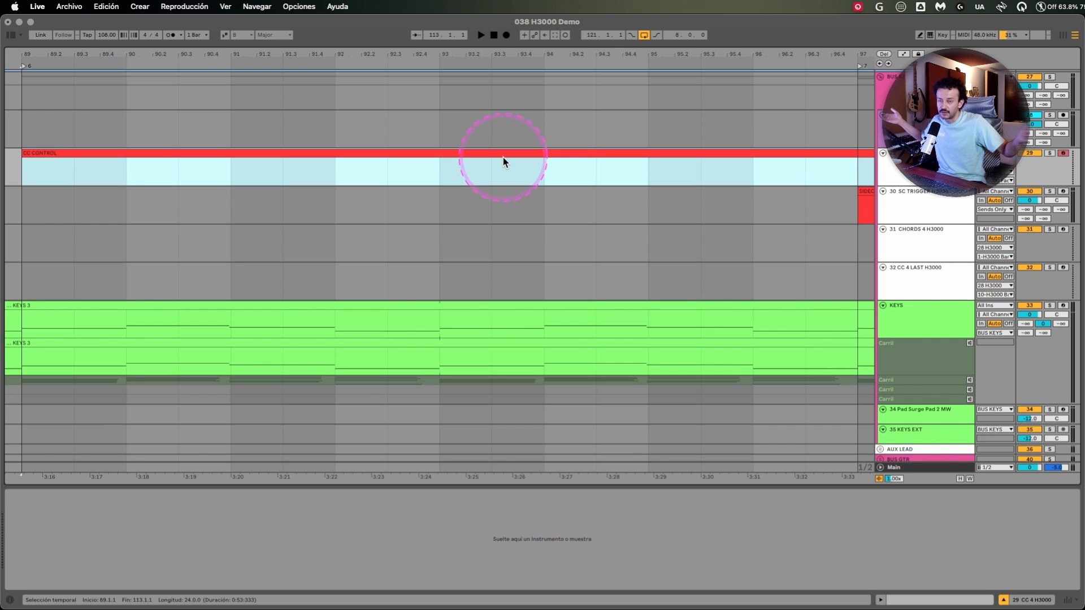
pyautogui.scroll(-1, 503, 162)
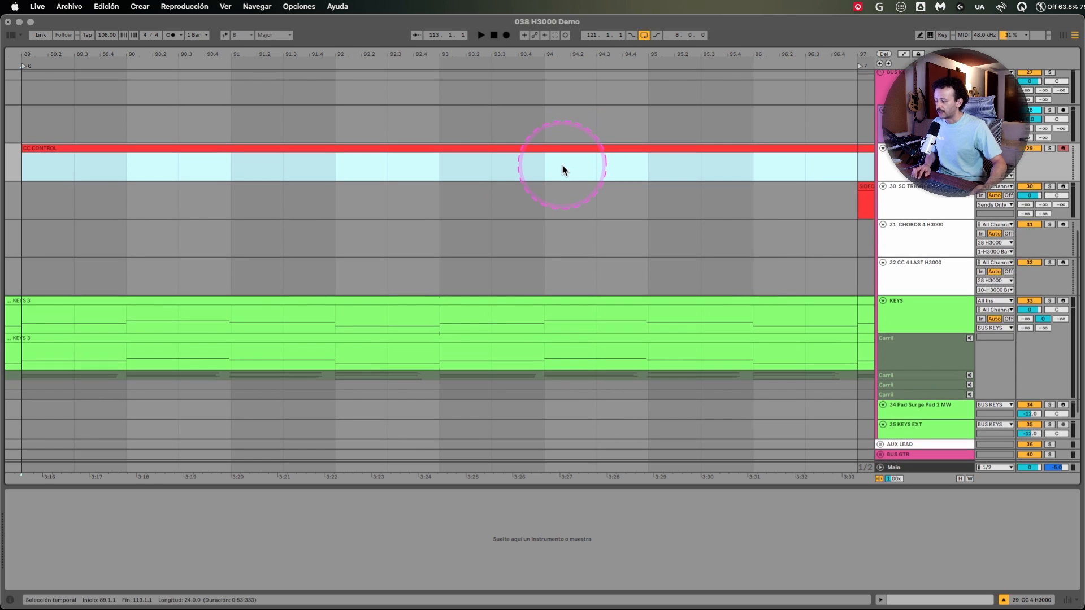
pyautogui.click(864, 164)
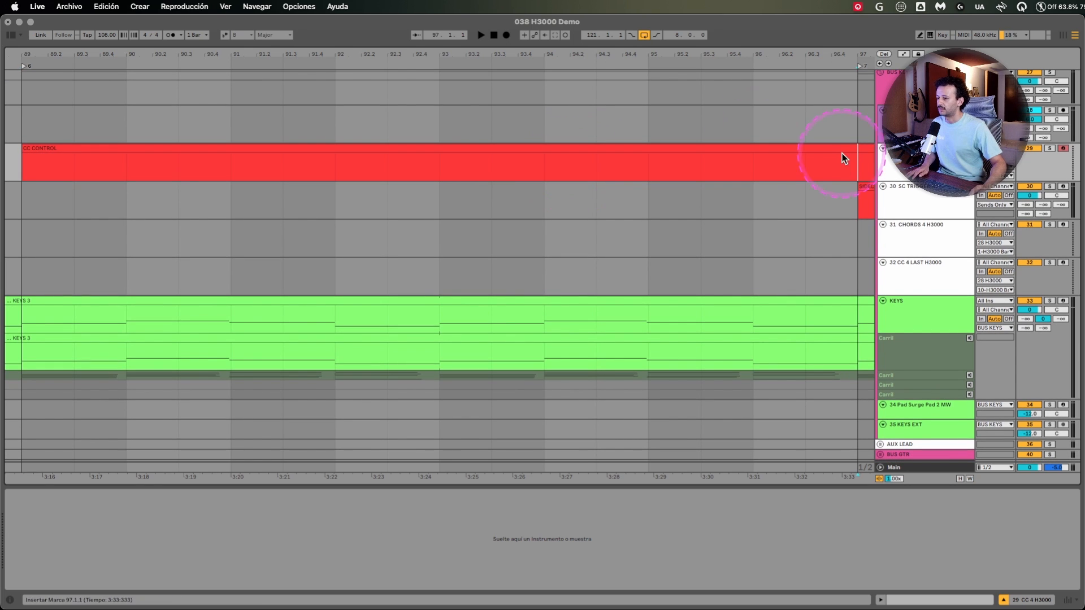
pyautogui.click(622, 511)
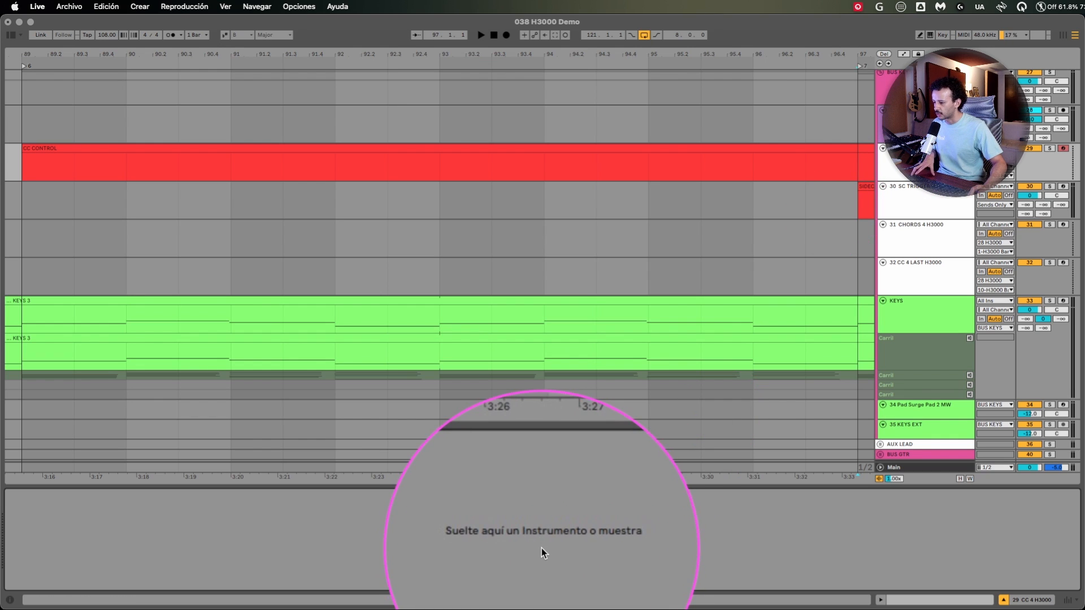
pyautogui.click(948, 157)
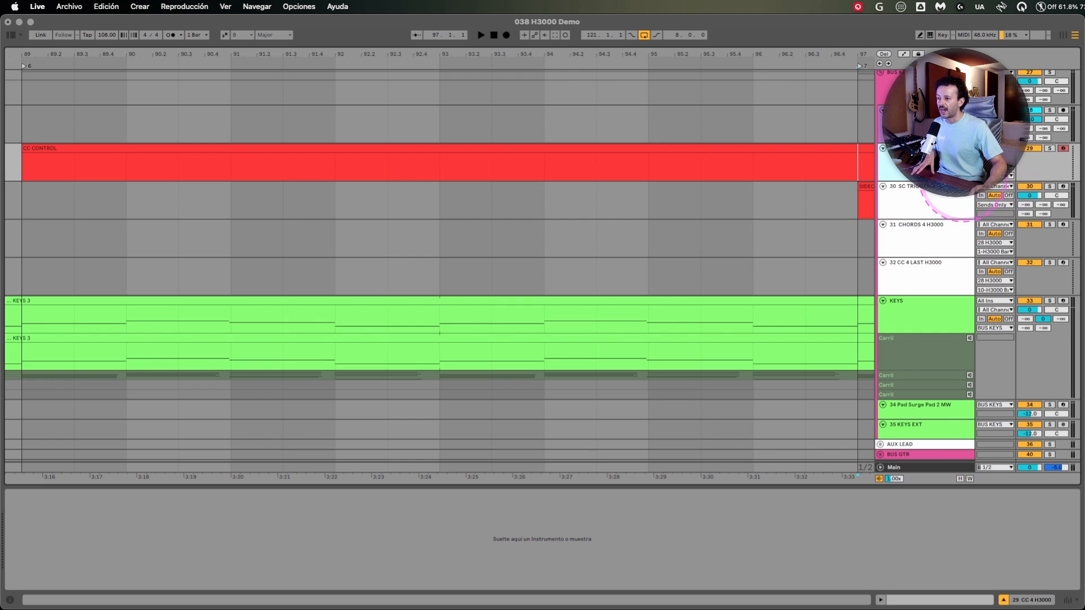
# Review the MIDI output destinations and the target device channels available for the 29 CC 4 H3000 track
pyautogui.click(998, 167)
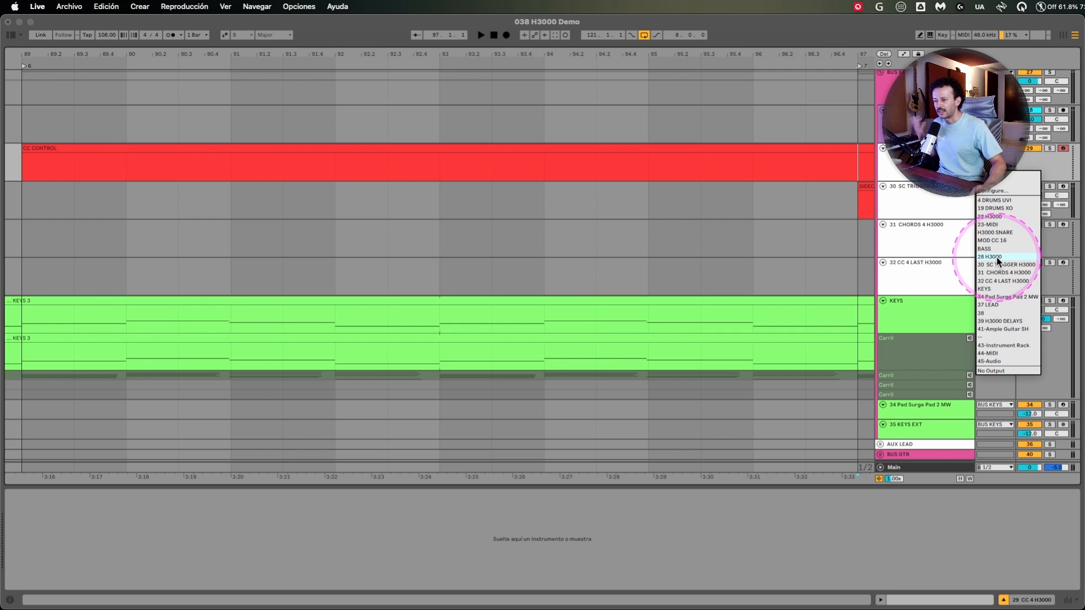
pyautogui.click(939, 158)
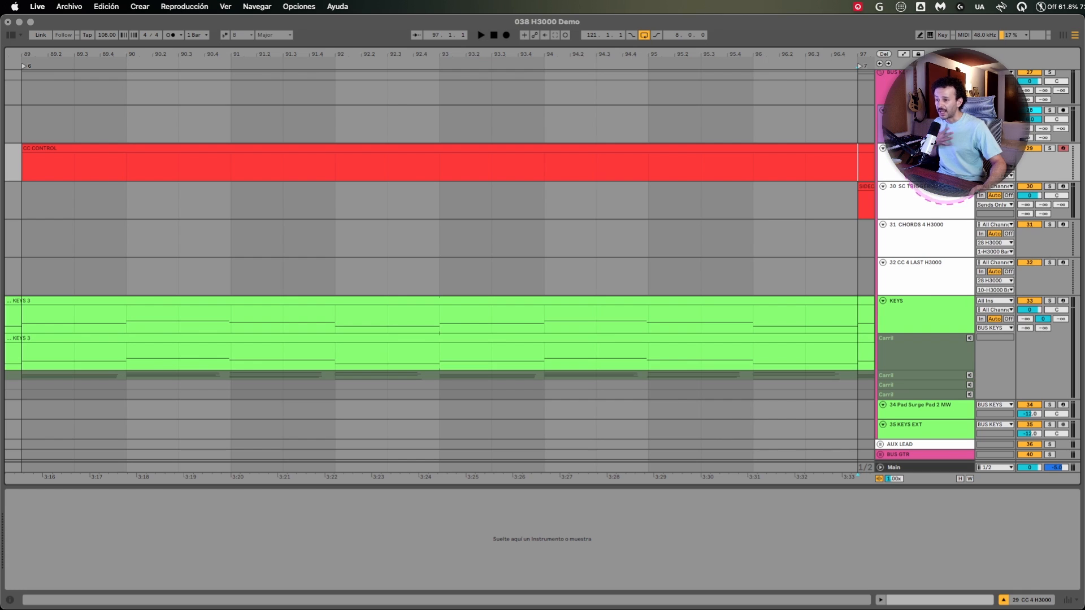
pyautogui.click(997, 186)
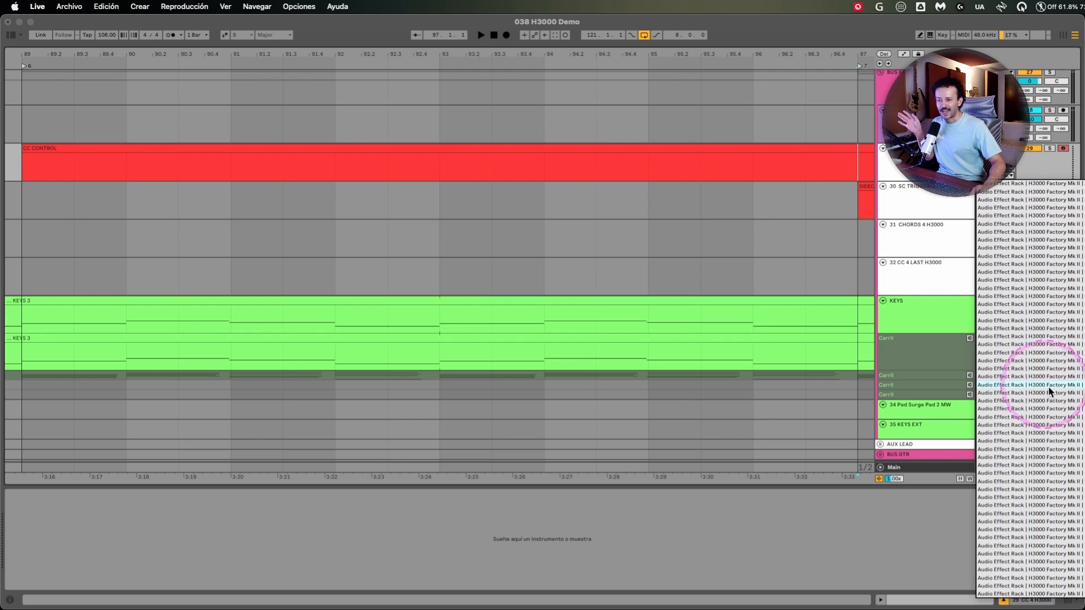
pyautogui.scroll(-5, 1053, 387)
pyautogui.scroll(5, 1052, 387)
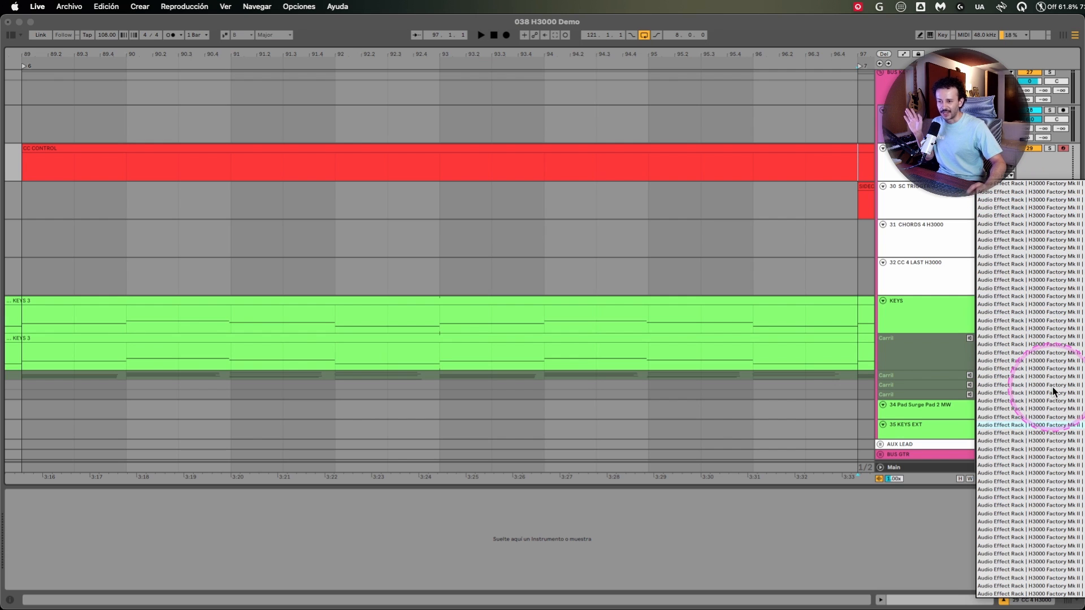
pyautogui.click(912, 199)
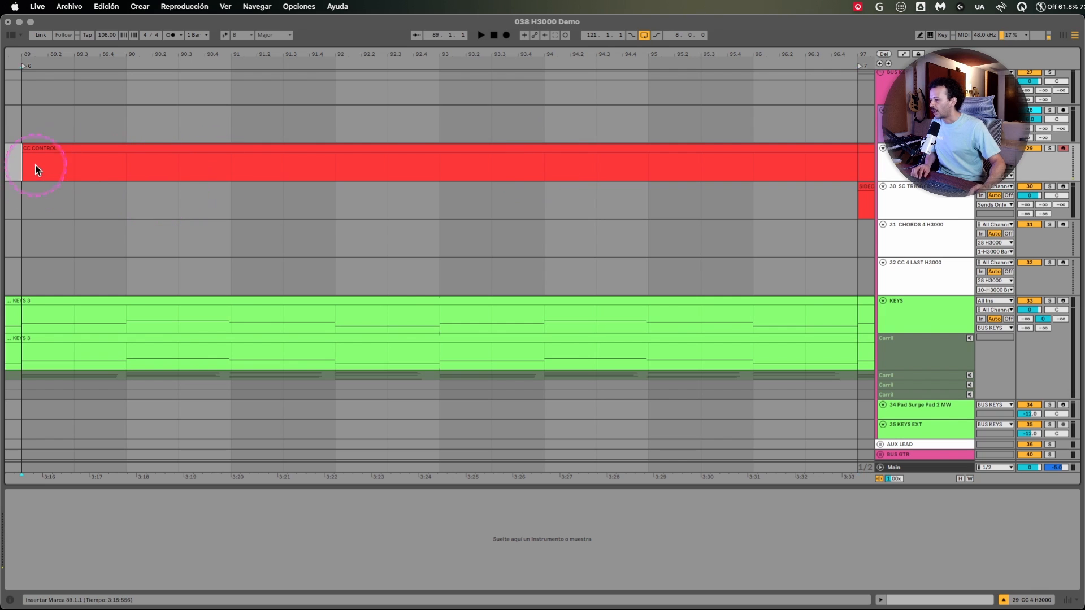
# Open the CC CONTROL clip's envelopes and check the MIDI Ctrl controller list at 16: General Purpose 1
pyautogui.doubleClick(48, 146)
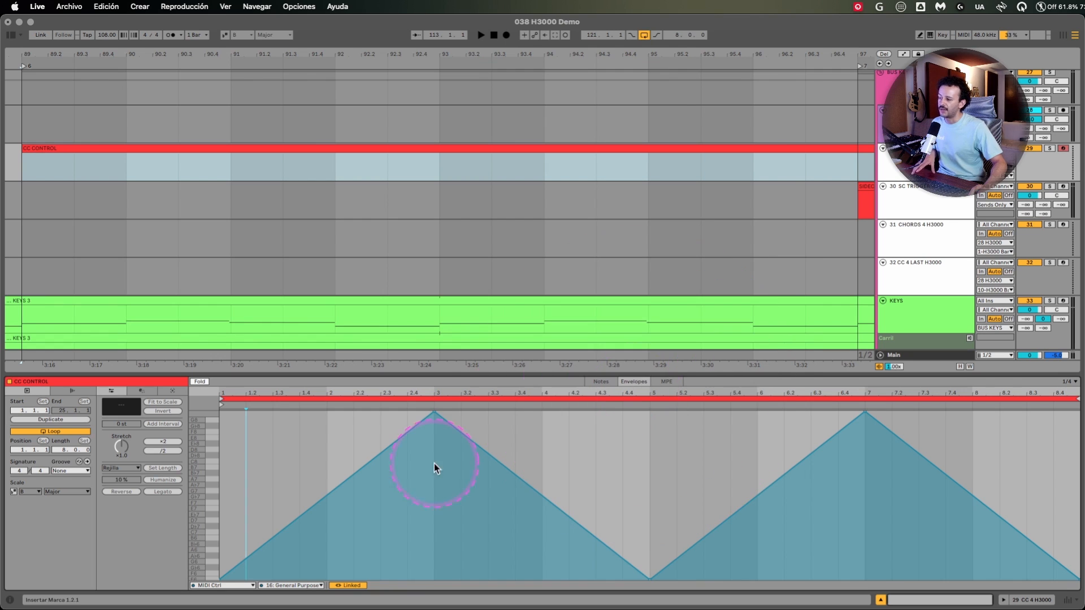
pyautogui.click(212, 586)
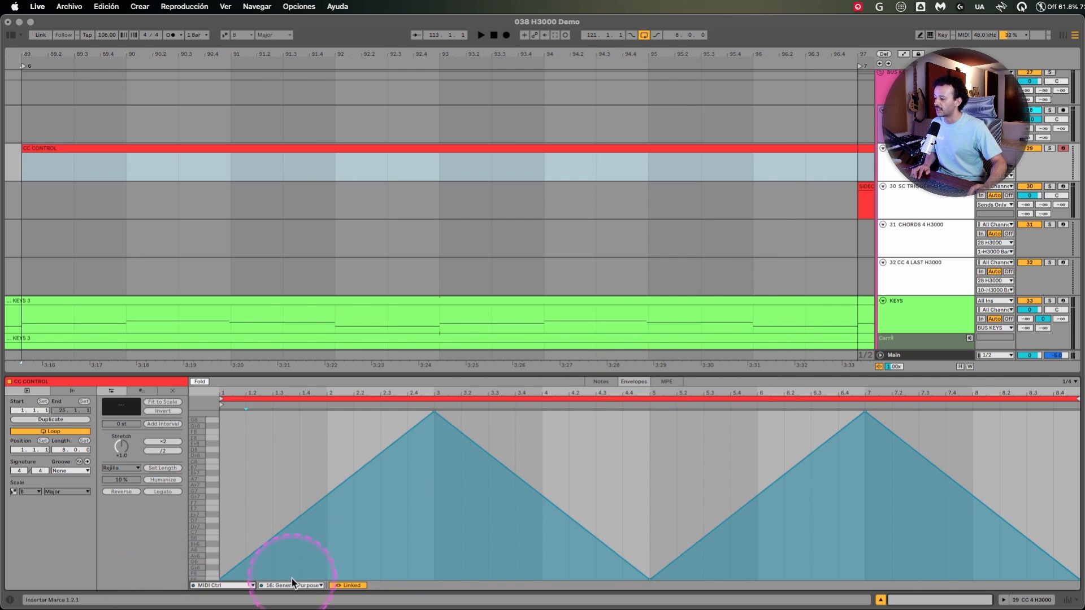
pyautogui.click(291, 585)
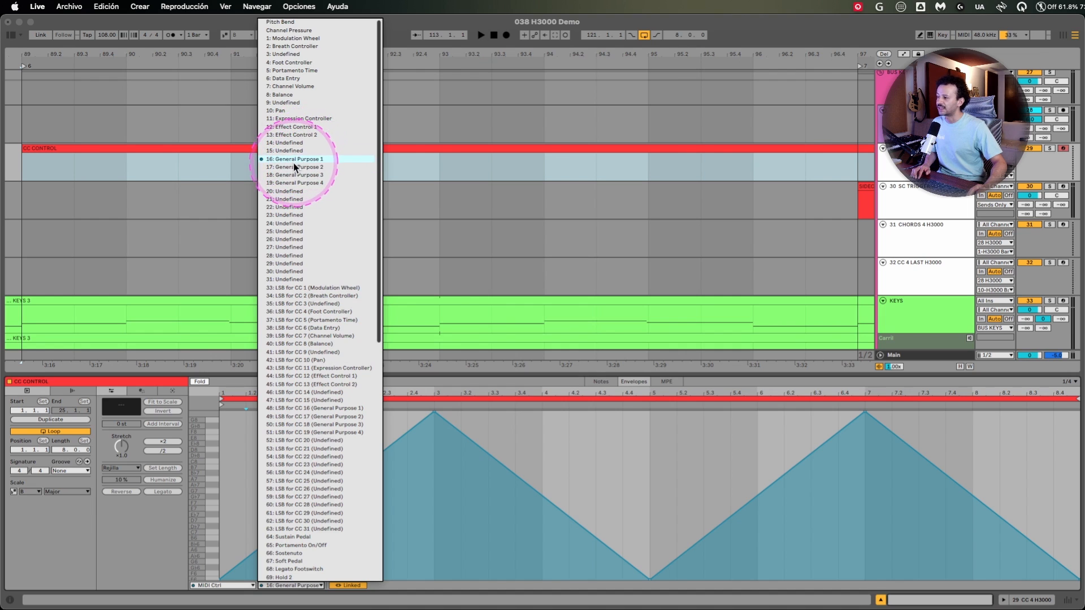
pyautogui.click(643, 476)
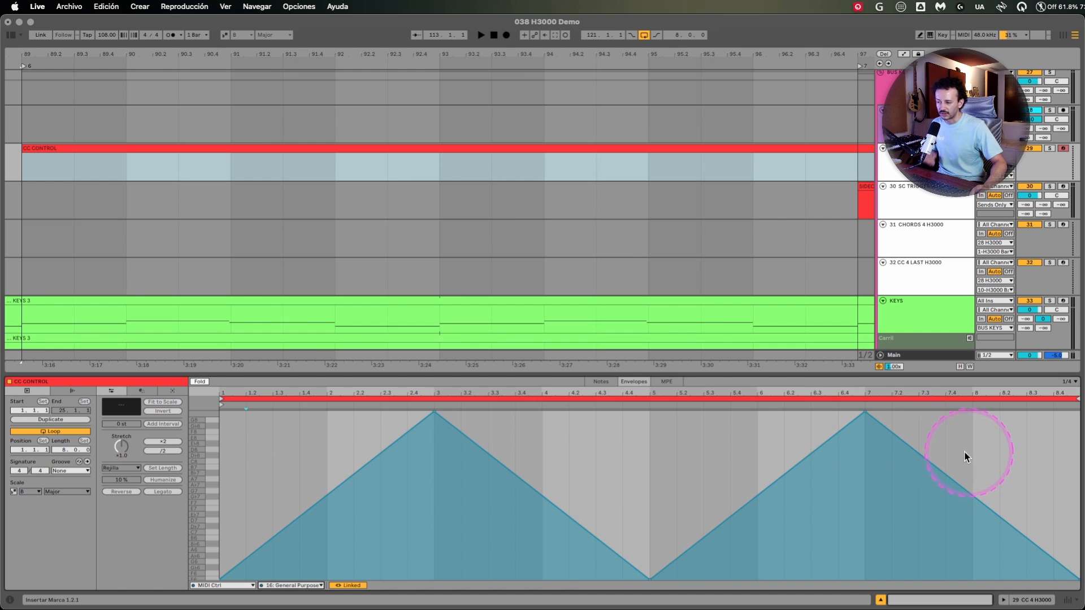
# Reopen the H3000 Factory plug-in on track 28 H3000 and check the frequency modulation sources and ranges of Filter 1 and Filter 2
pyautogui.doubleClick(923, 122)
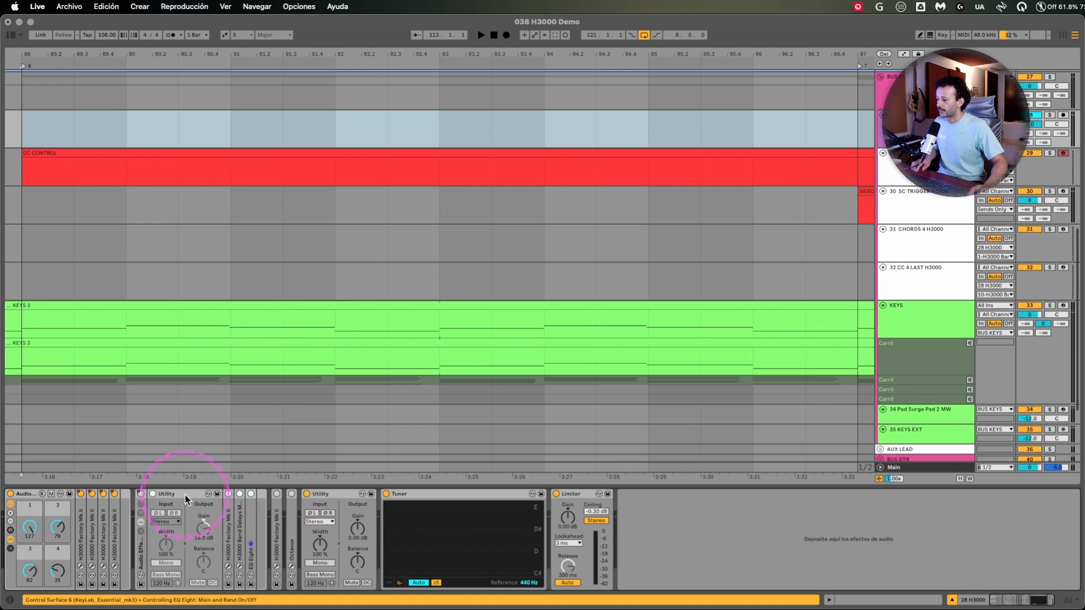
pyautogui.click(104, 565)
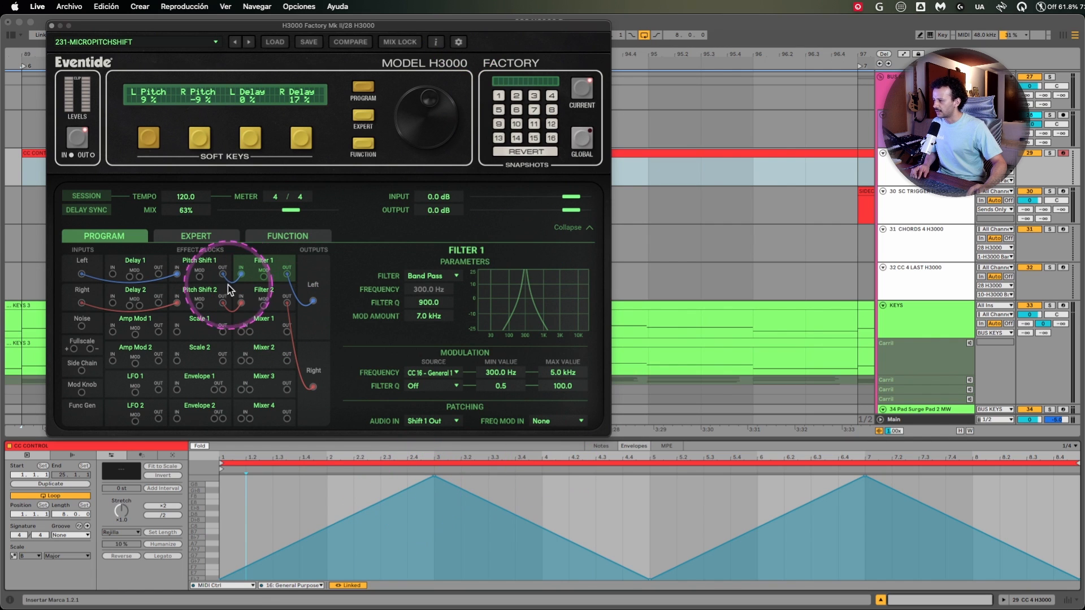
pyautogui.click(287, 237)
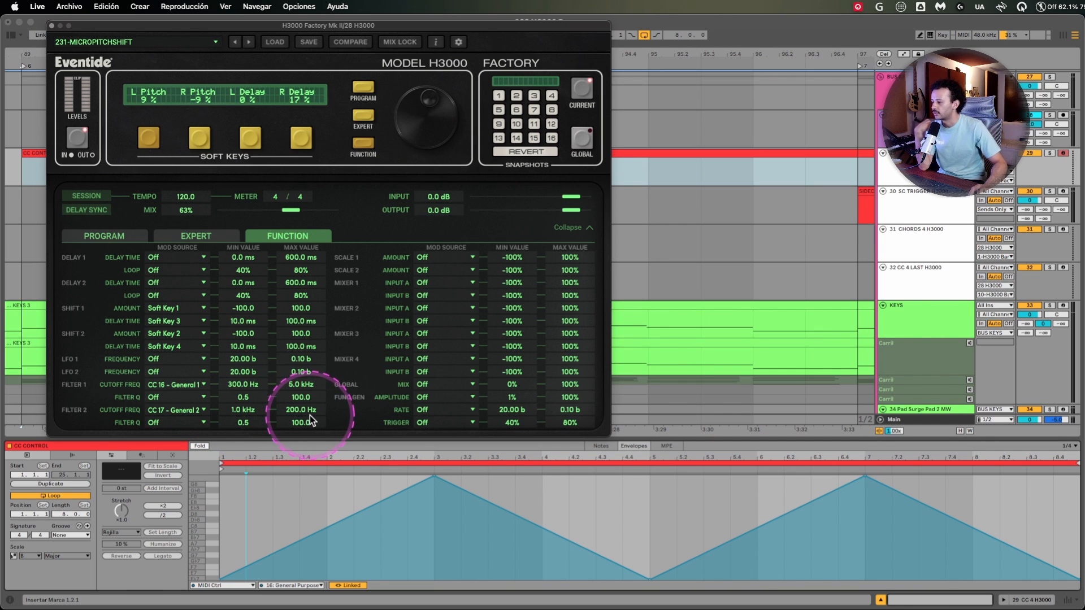
pyautogui.click(107, 236)
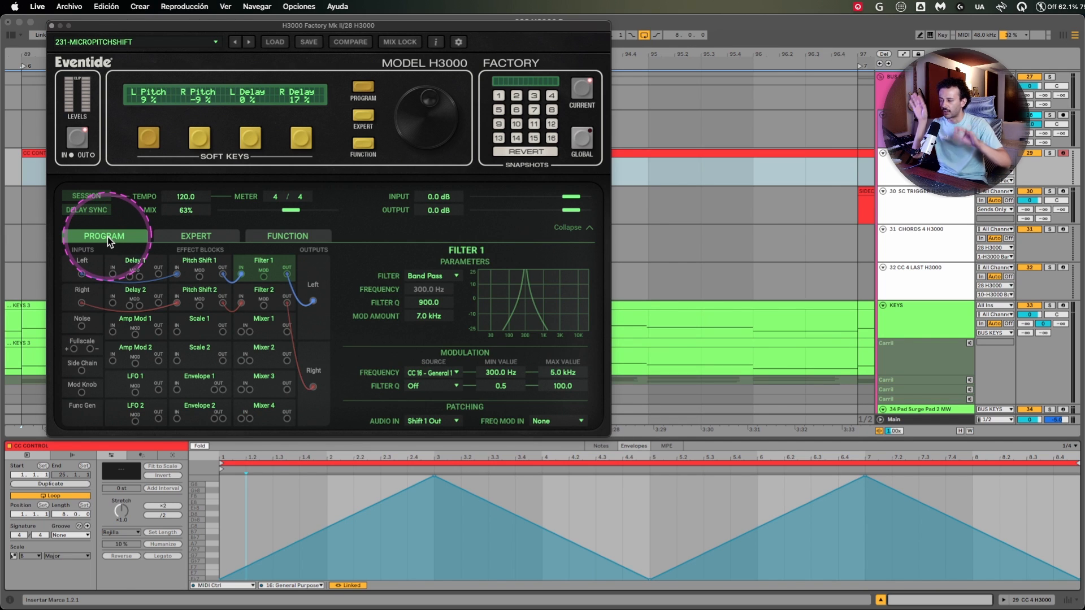
pyautogui.click(276, 294)
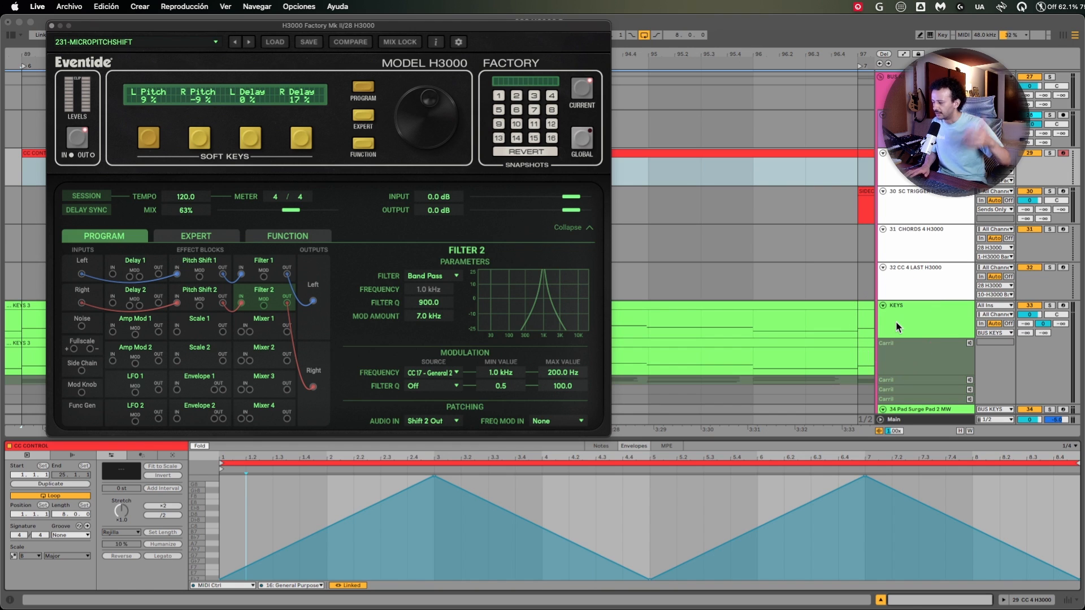
# Play the section and watch the modulated frequency in the Filter 1 and Filter 2 blocks
pyautogui.press('space')
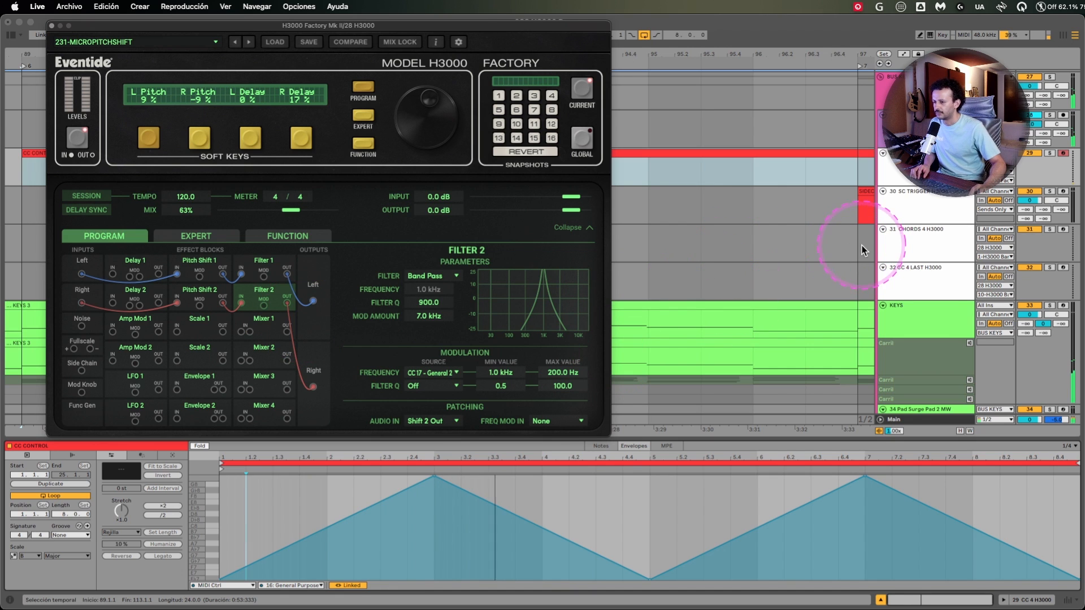
pyautogui.click(924, 161)
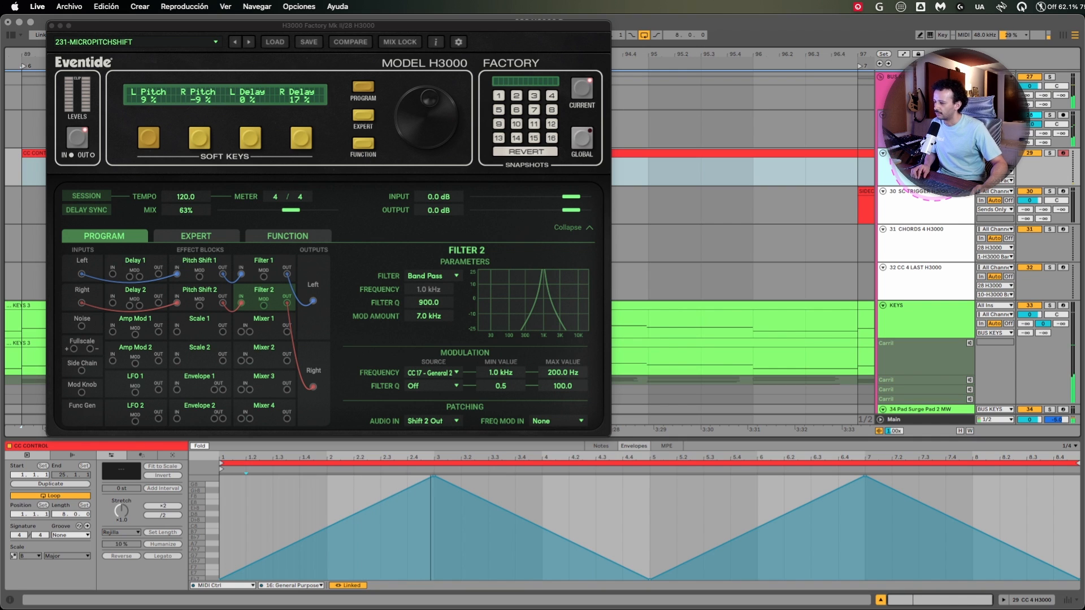
pyautogui.click(266, 270)
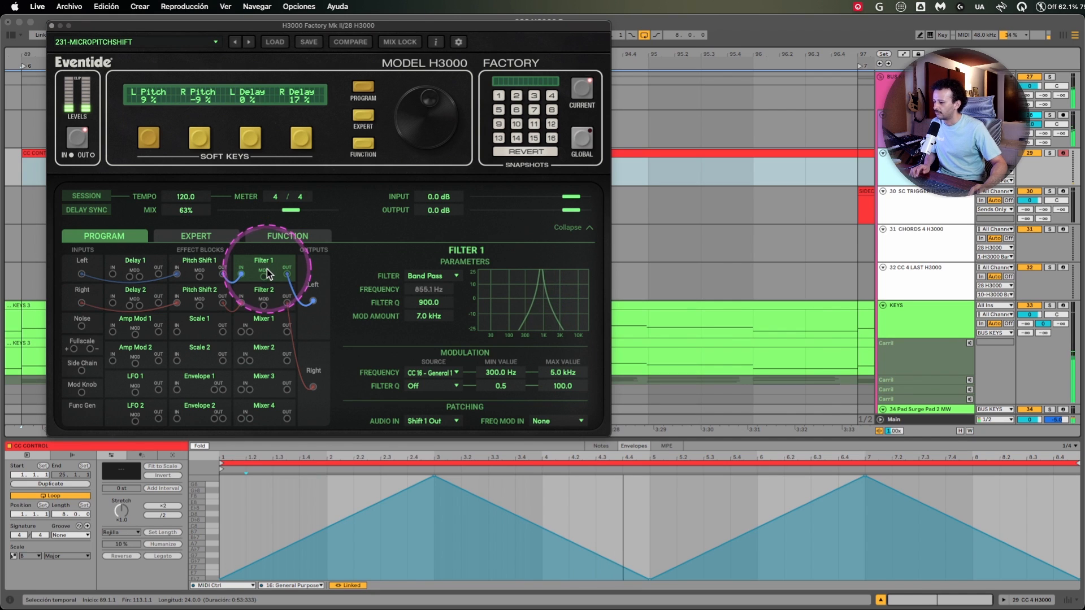
pyautogui.click(263, 299)
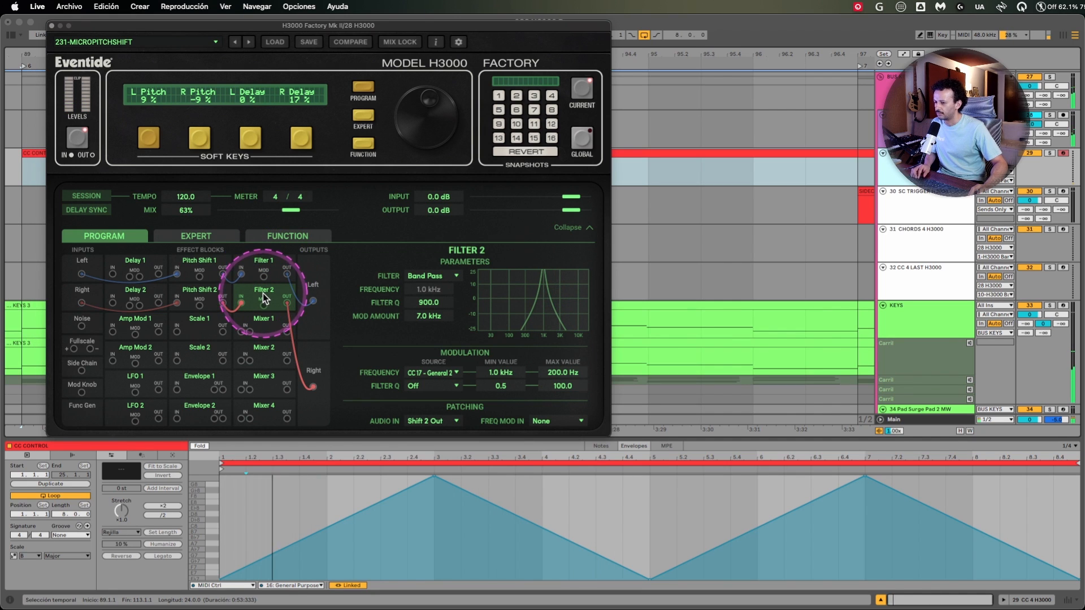
# Switch the CC CONTROL clip's displayed envelope to 17: General Purpose 2 and display the Filter 1 block
pyautogui.click(266, 585)
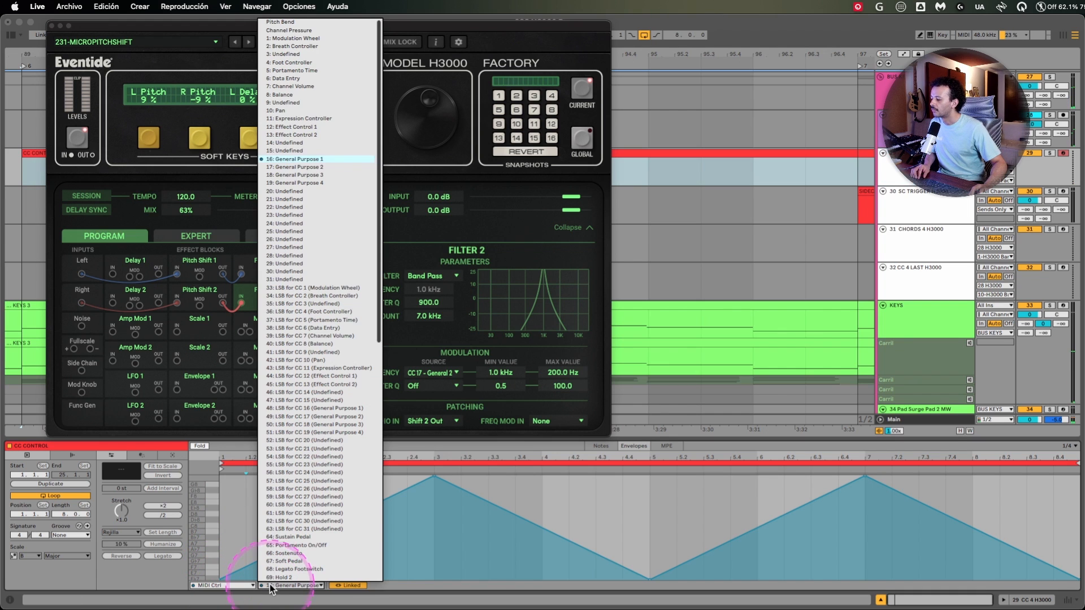
pyautogui.click(294, 166)
pyautogui.click(282, 274)
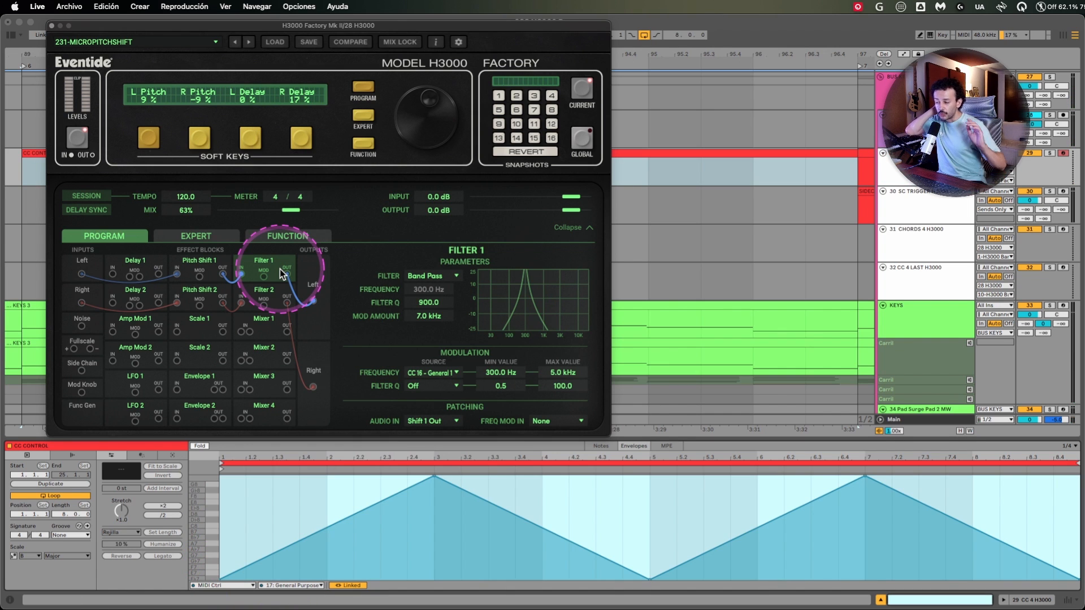
# Play the section again, alternating between Filter 1 and Filter 2 to compare their frequency sweeps
pyautogui.press('space')
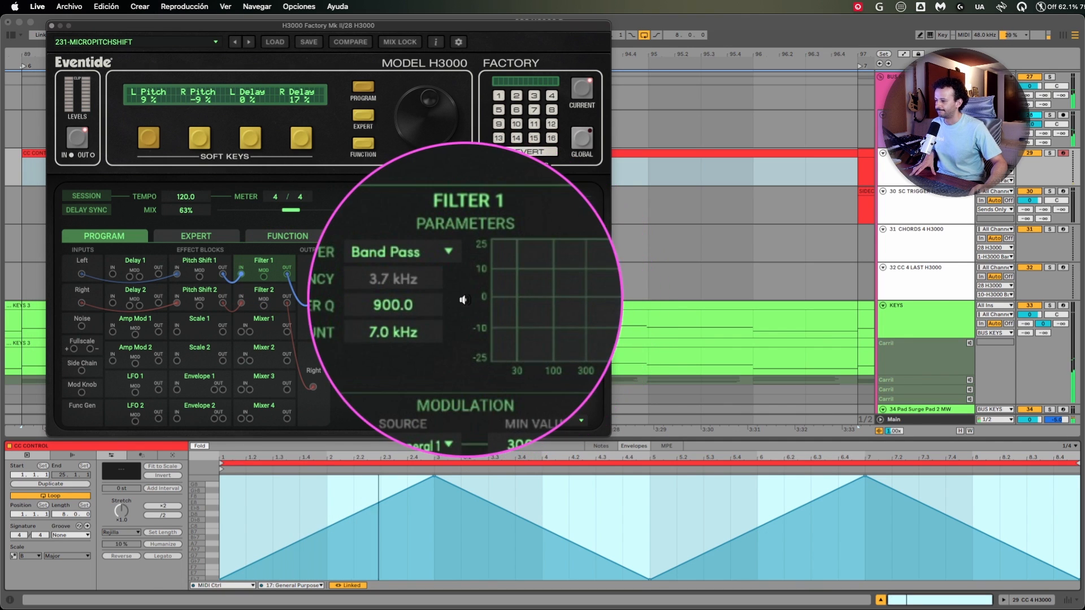
pyautogui.click(262, 292)
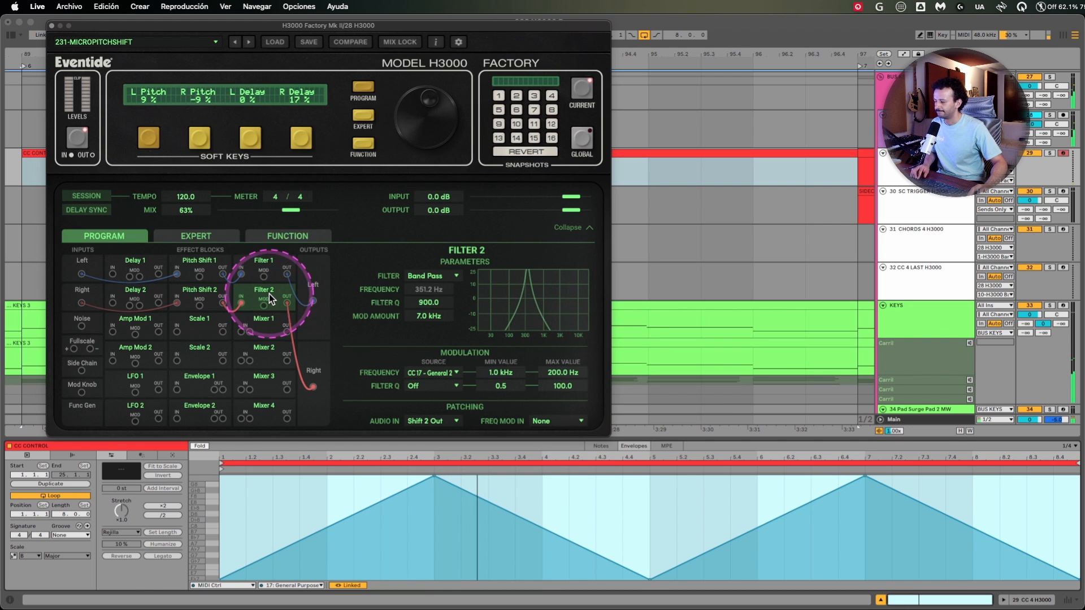
pyautogui.click(268, 268)
pyautogui.click(269, 295)
pyautogui.click(269, 277)
pyautogui.click(268, 290)
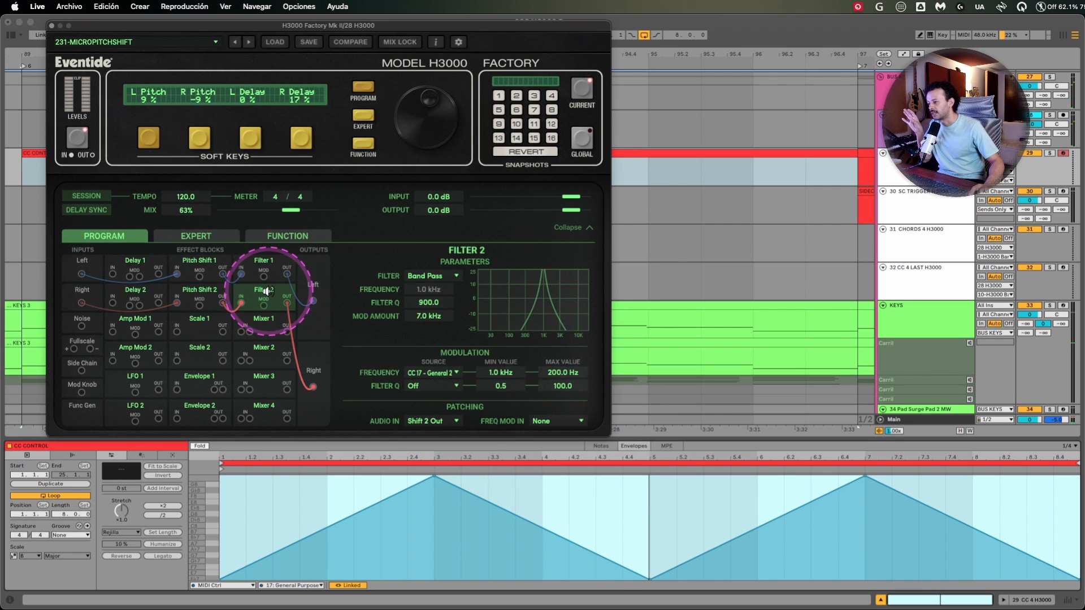
pyautogui.click(267, 266)
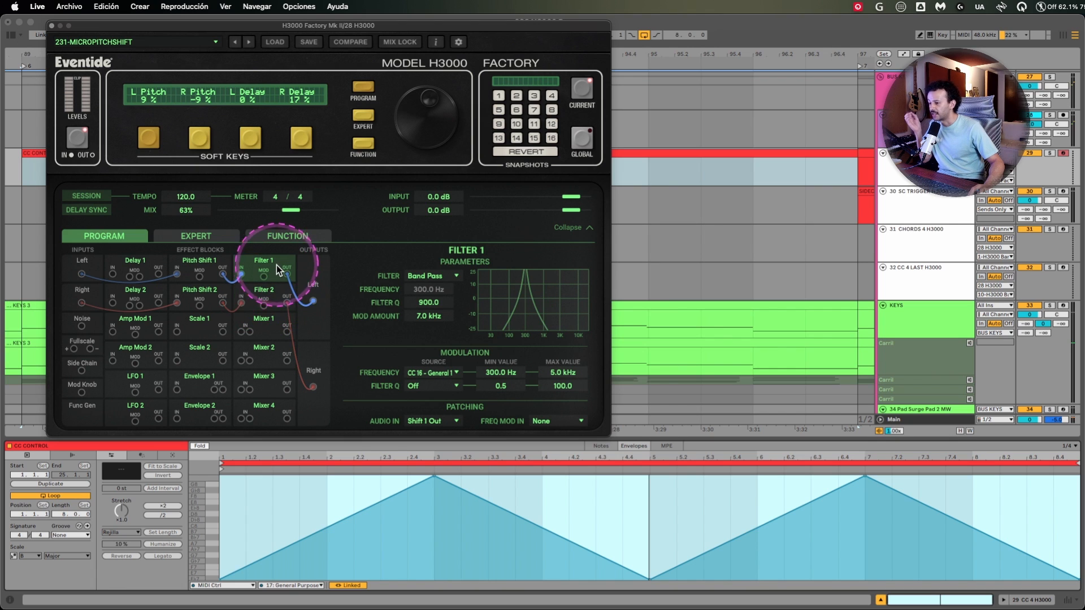
pyautogui.click(264, 290)
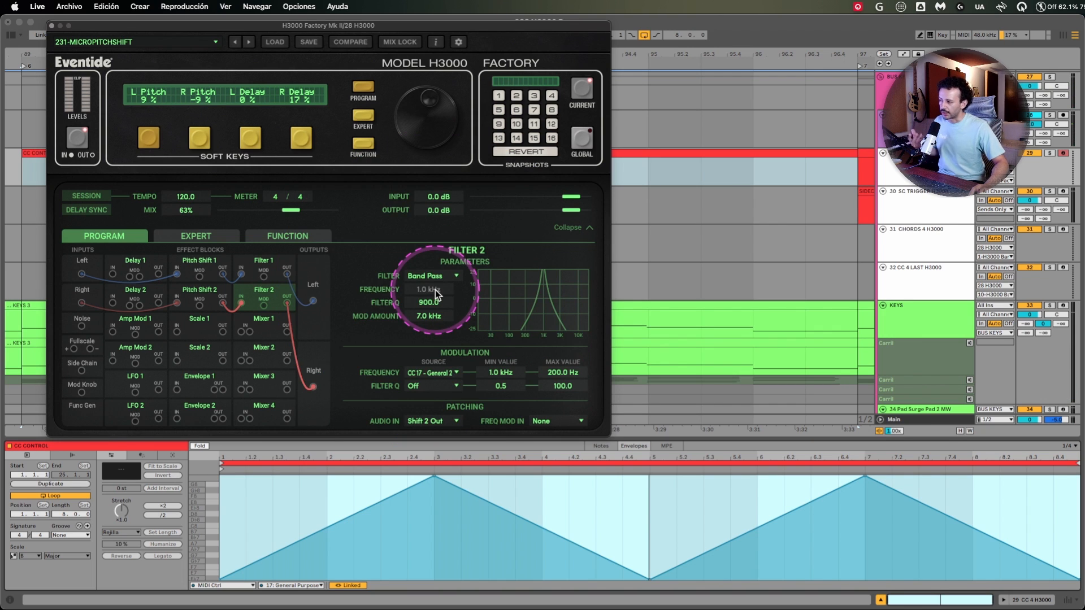
# Solo the 28 H3000 track, listen to it, and select the KEYS track
pyautogui.click(1050, 115)
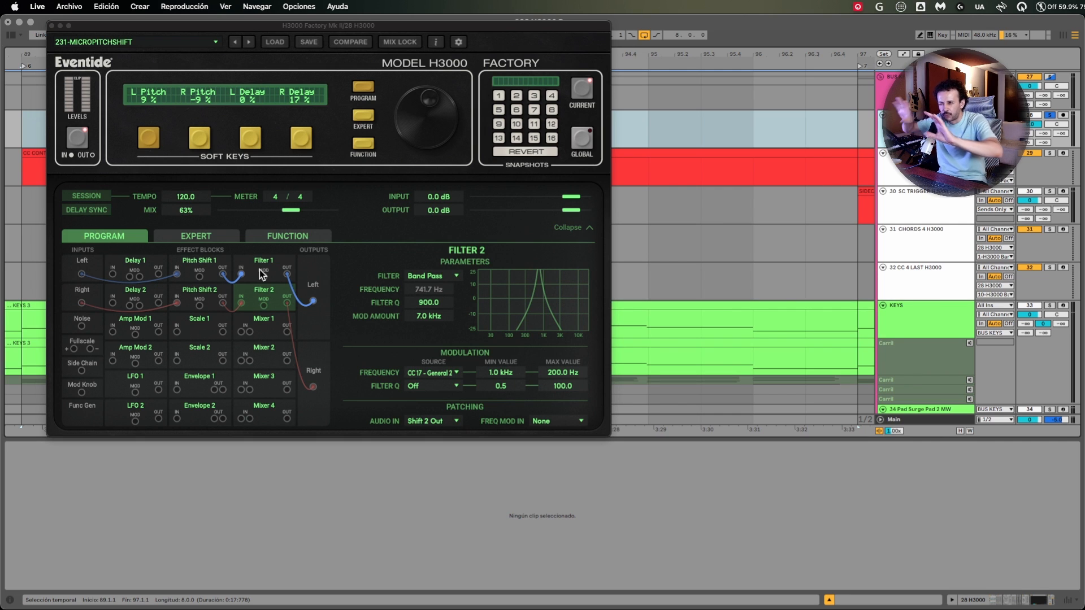
pyautogui.press('space')
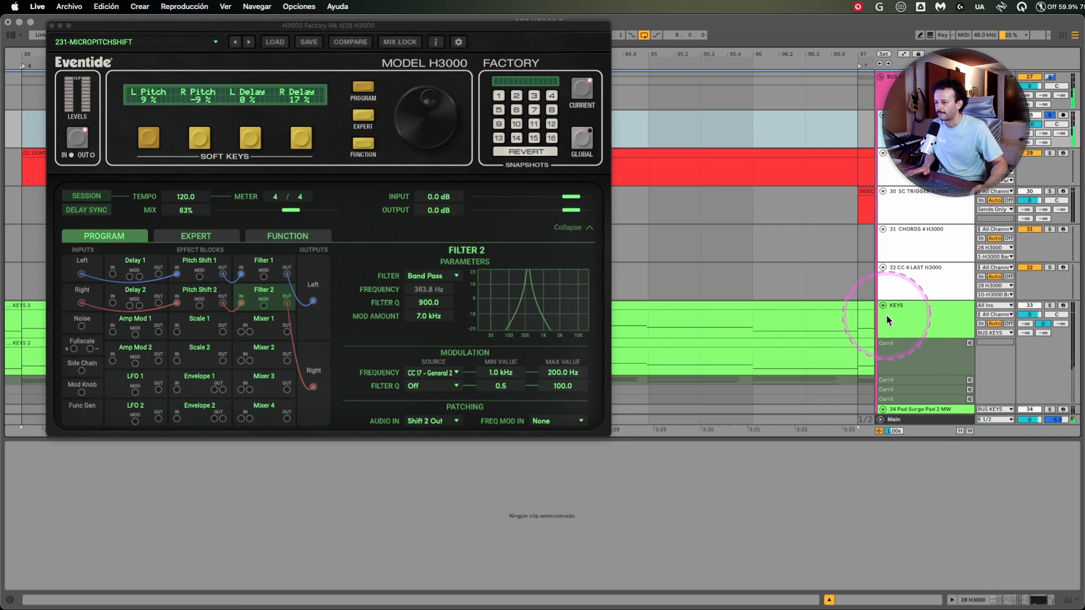
pyautogui.click(941, 317)
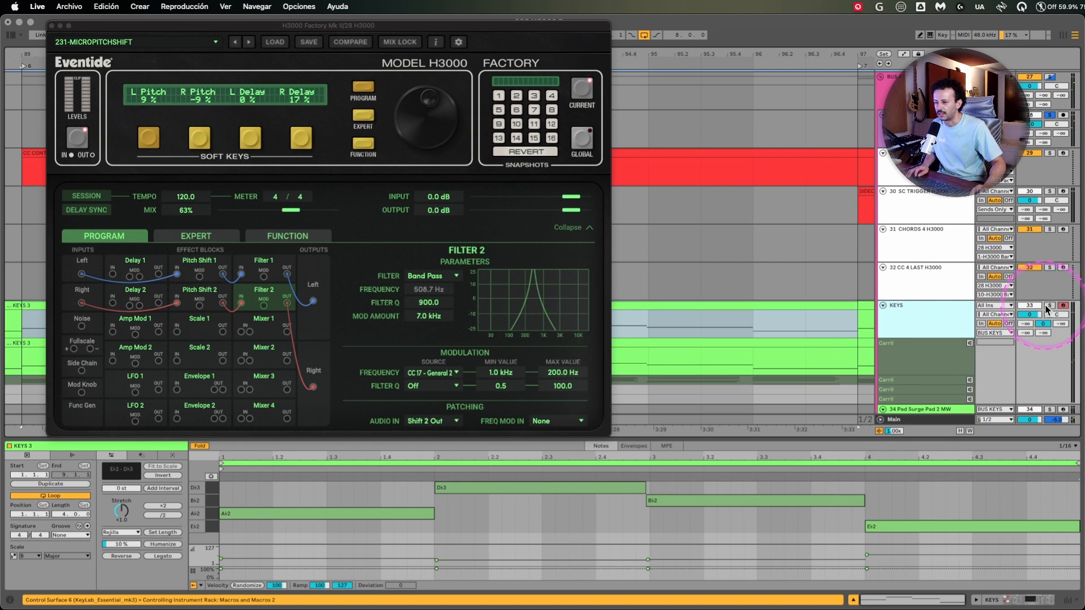
# Solo the KEYS track and set the shift amount of Pitch Shift 1 and Pitch Shift 2 to 1200 with shift modulation off
pyautogui.click(1048, 306)
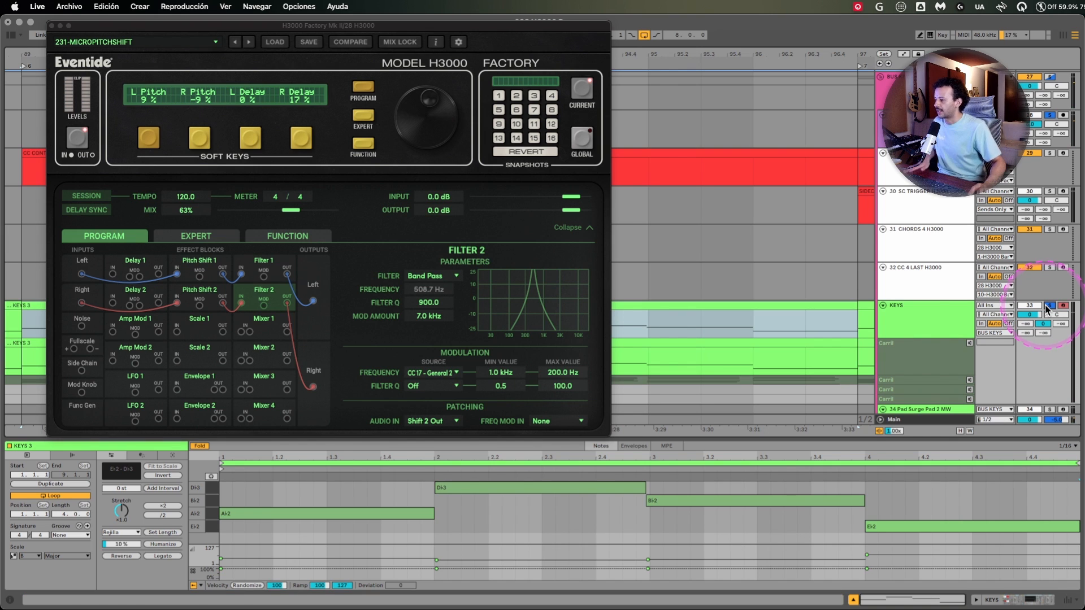
pyautogui.click(198, 266)
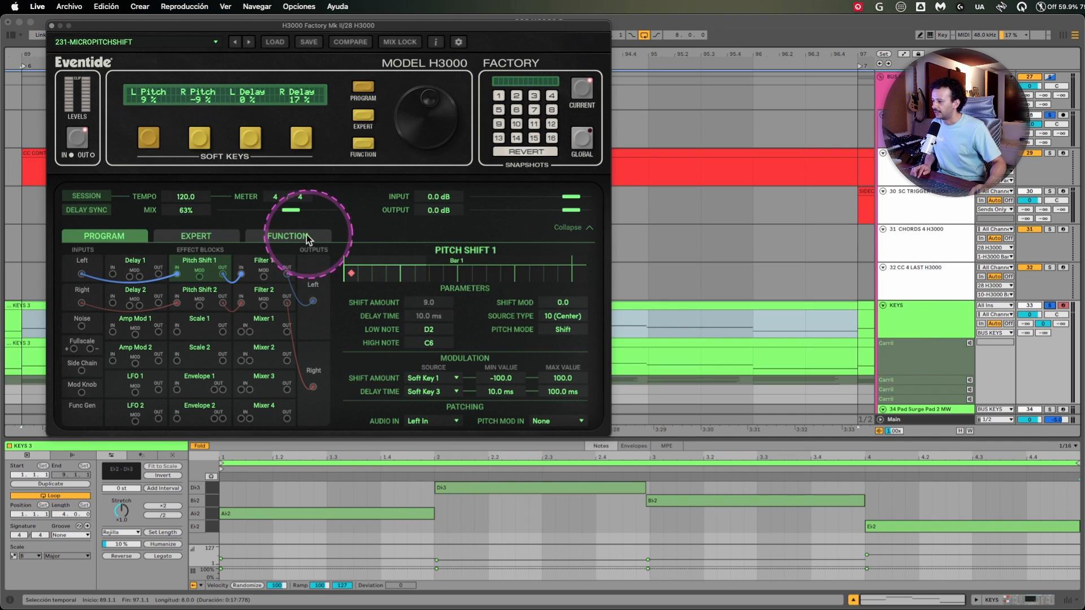
pyautogui.write('1200')
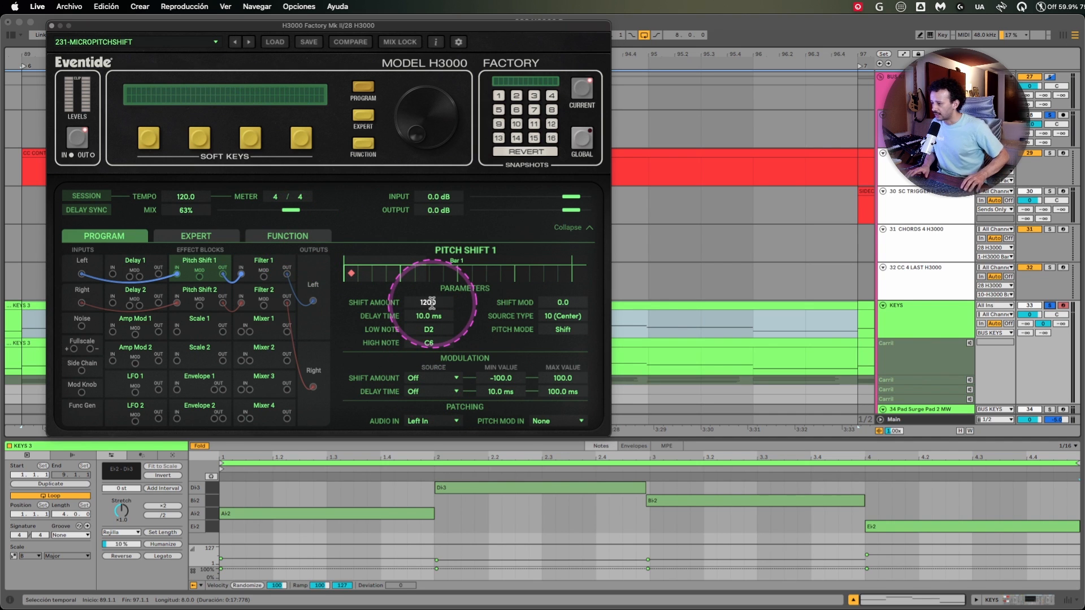
pyautogui.click(203, 295)
pyautogui.click(437, 304)
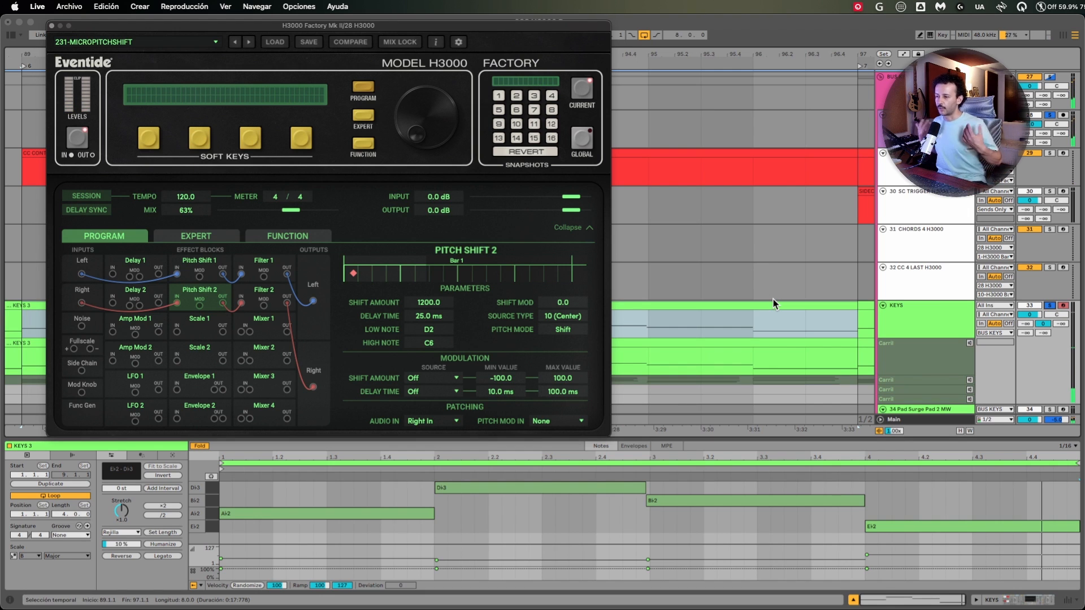
pyautogui.click(773, 300)
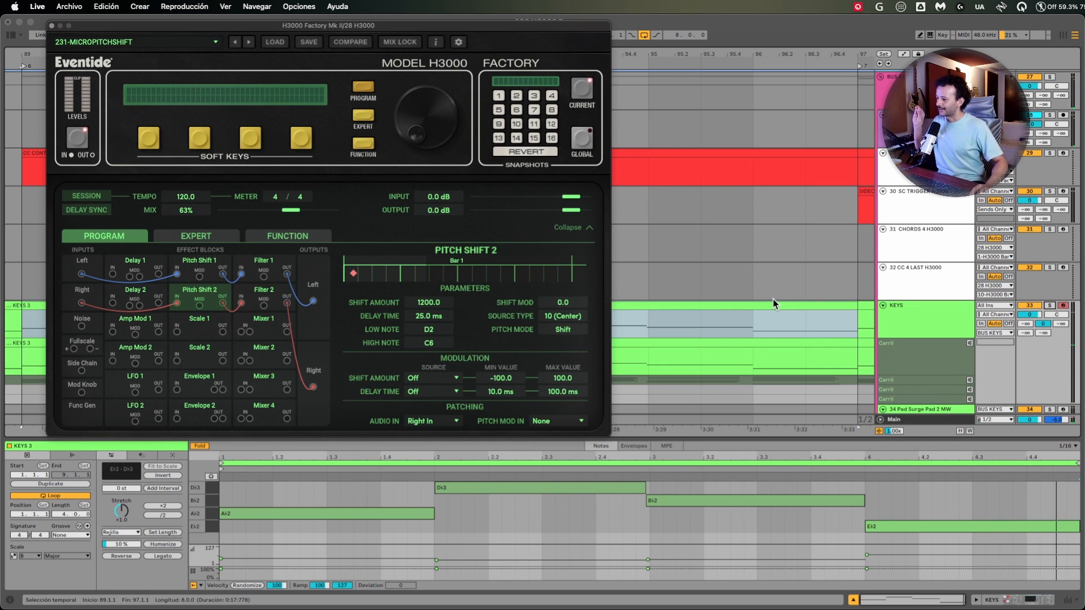
# Close the plug-in window, move to bar 97 and unfold the fourth H3000 Factory Mk II device on the 28 H3000 track
pyautogui.click(52, 26)
pyautogui.hscroll(10, 393, 187)
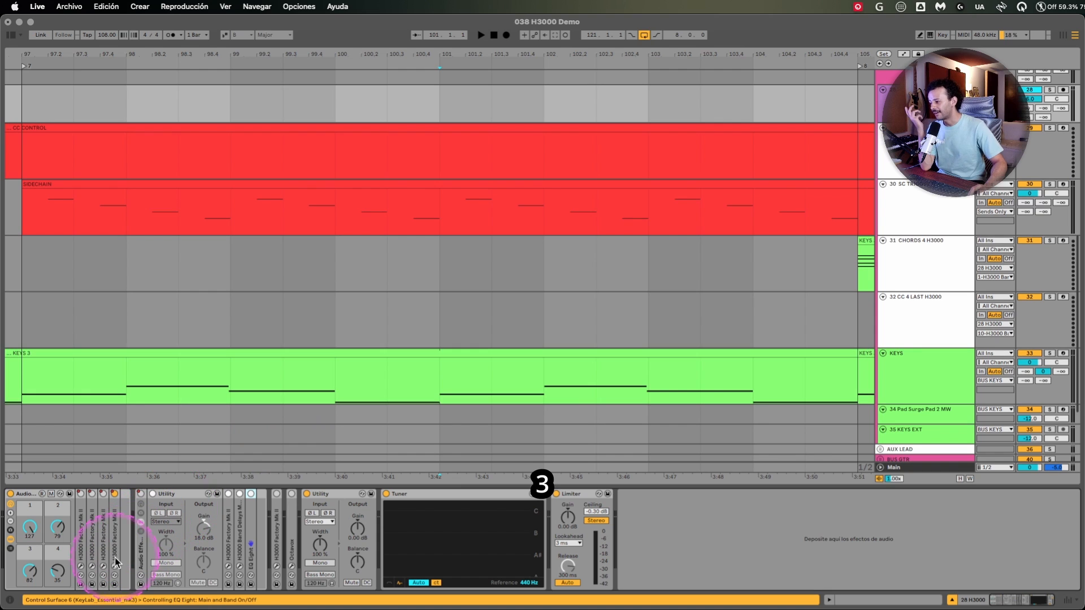
pyautogui.hotkey('alt', 'Left')
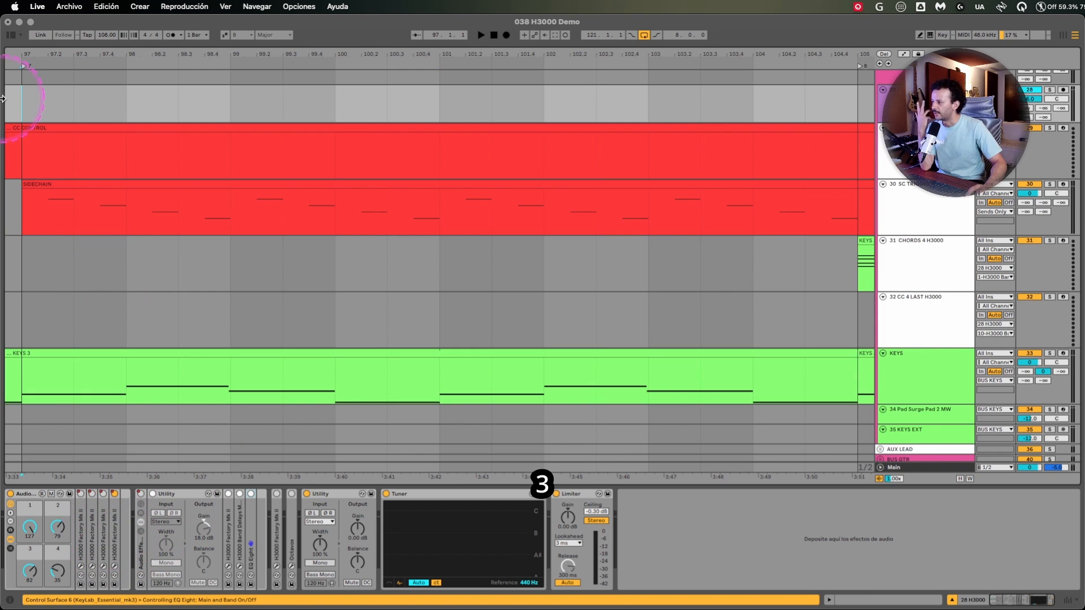
pyautogui.doubleClick(114, 533)
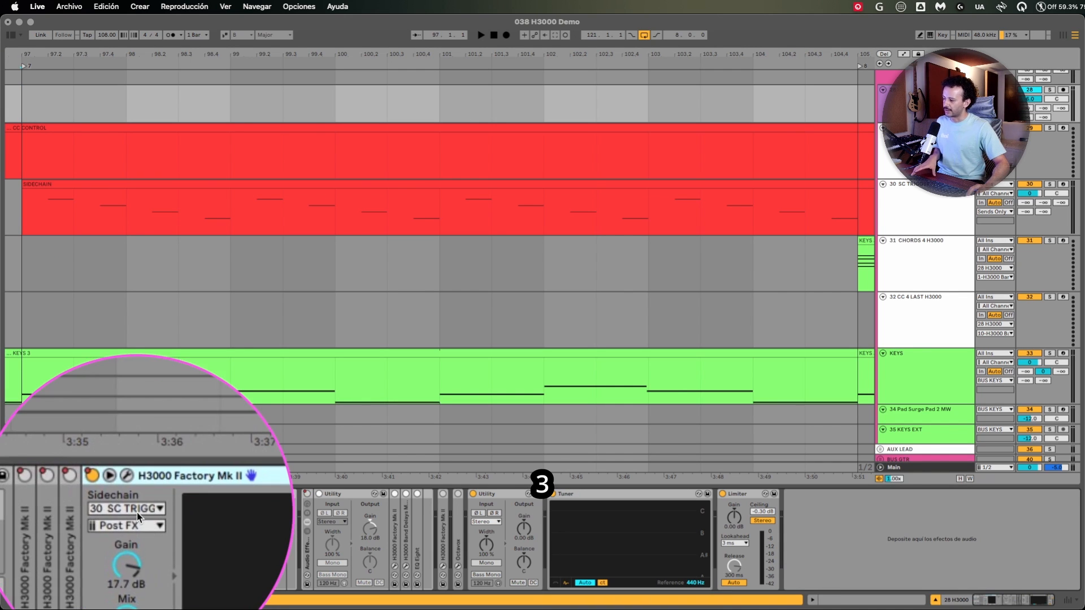
# Return from the 31 CHORDS 4 H3000 track to 28 H3000 and open the window of its sidechained H3000 Factory Mk II
pyautogui.click(937, 275)
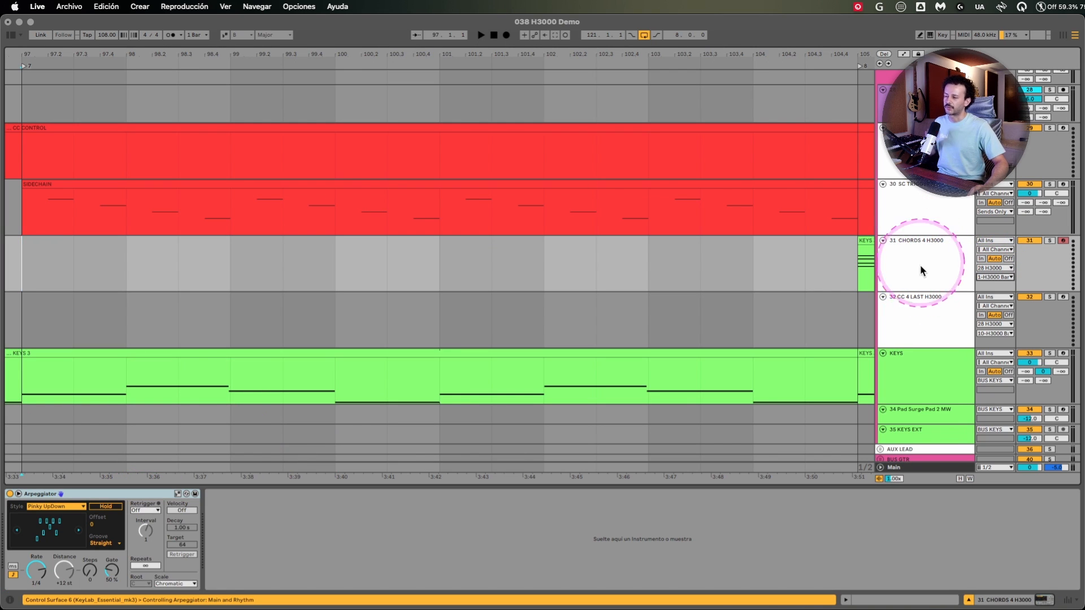
pyautogui.click(926, 106)
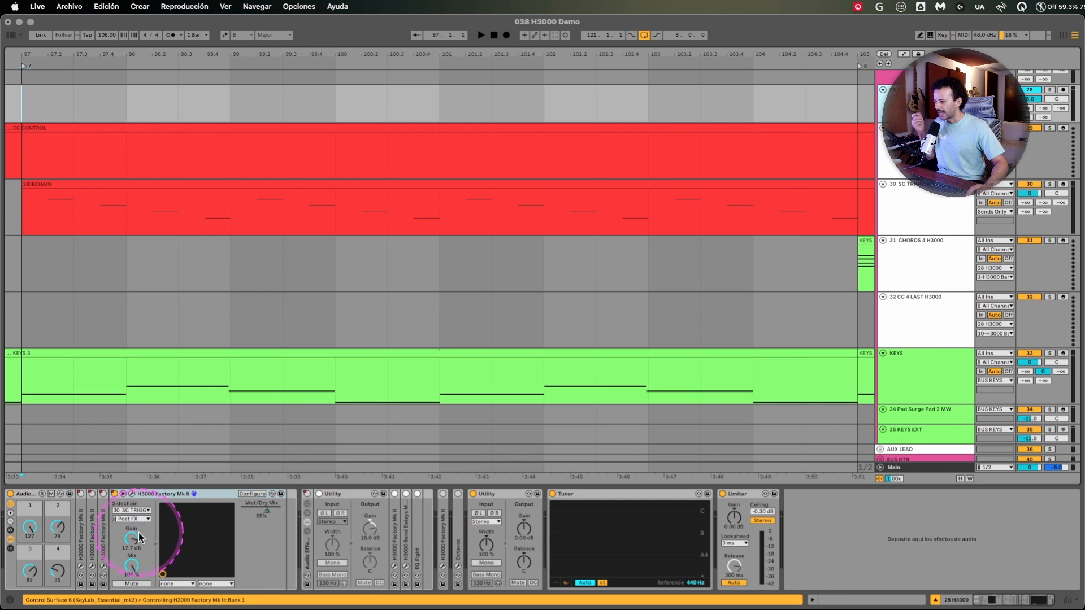
pyautogui.click(137, 496)
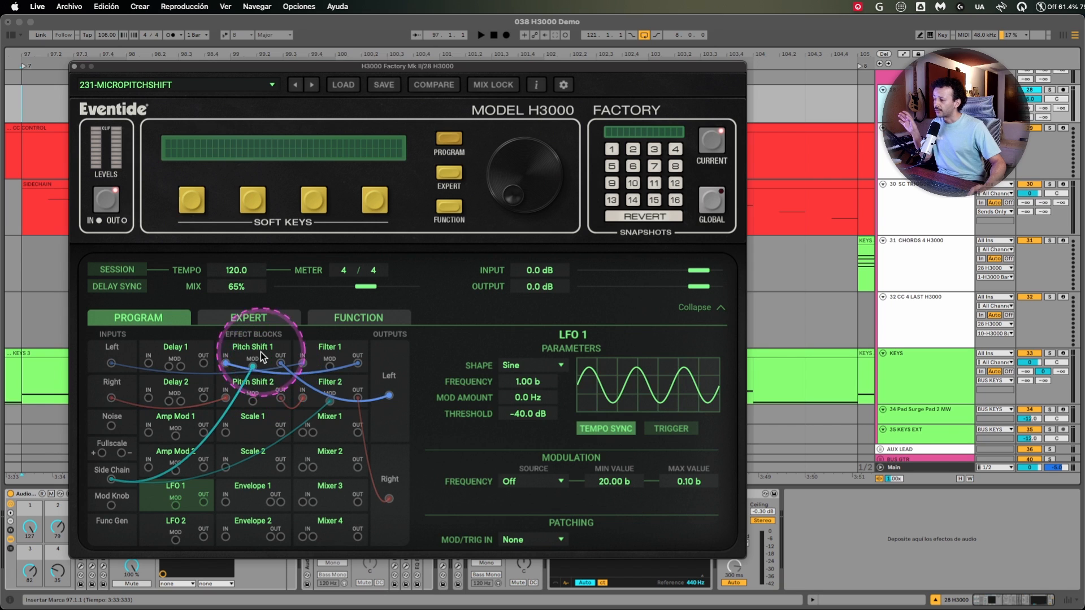
# Examine the Pitch Shift 1, Filter 1 and Filter 2 blocks and the Side Chain input that modulates them
pyautogui.click(279, 353)
pyautogui.click(319, 361)
pyautogui.click(328, 385)
pyautogui.click(343, 359)
pyautogui.click(337, 386)
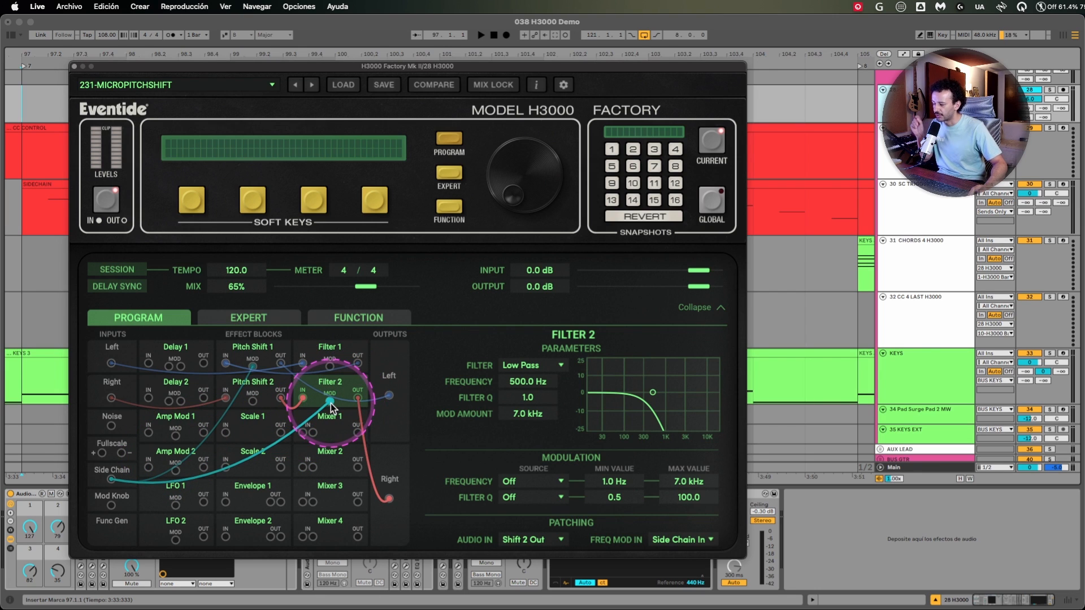
pyautogui.click(254, 347)
pyautogui.click(348, 389)
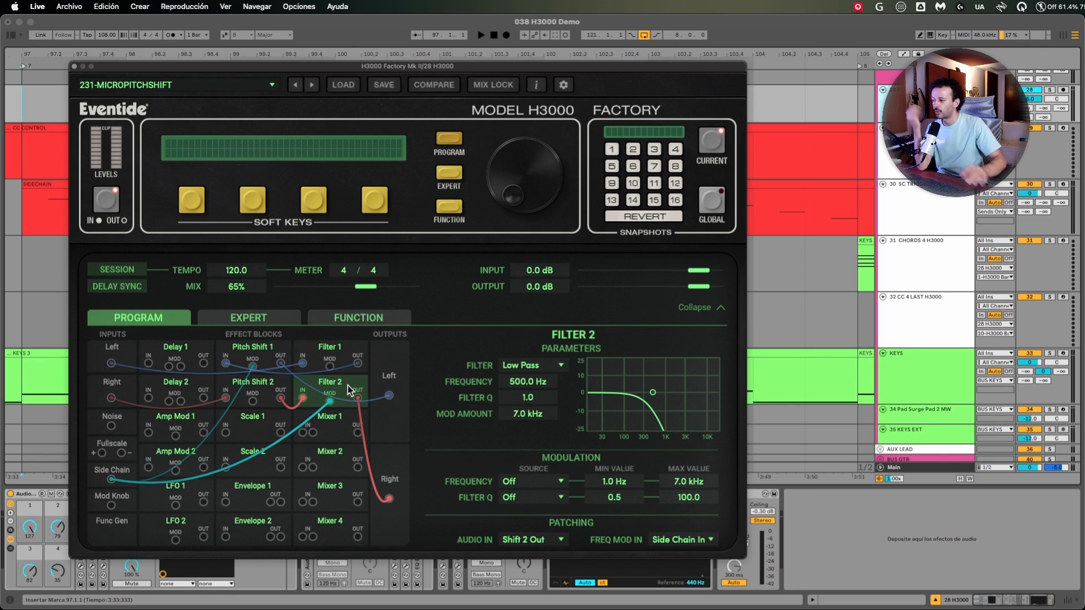
pyautogui.click(112, 474)
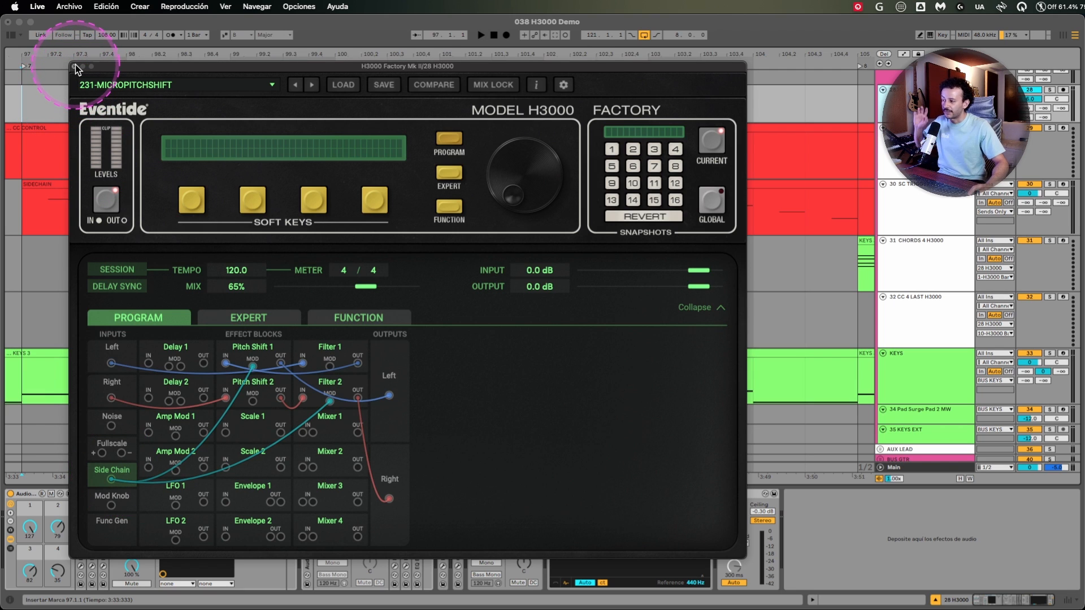
# Close the plug-in window and set the decay of the Clave-C78 sampler on the 30 SC TRIGGER track to 267 ms
pyautogui.click(77, 69)
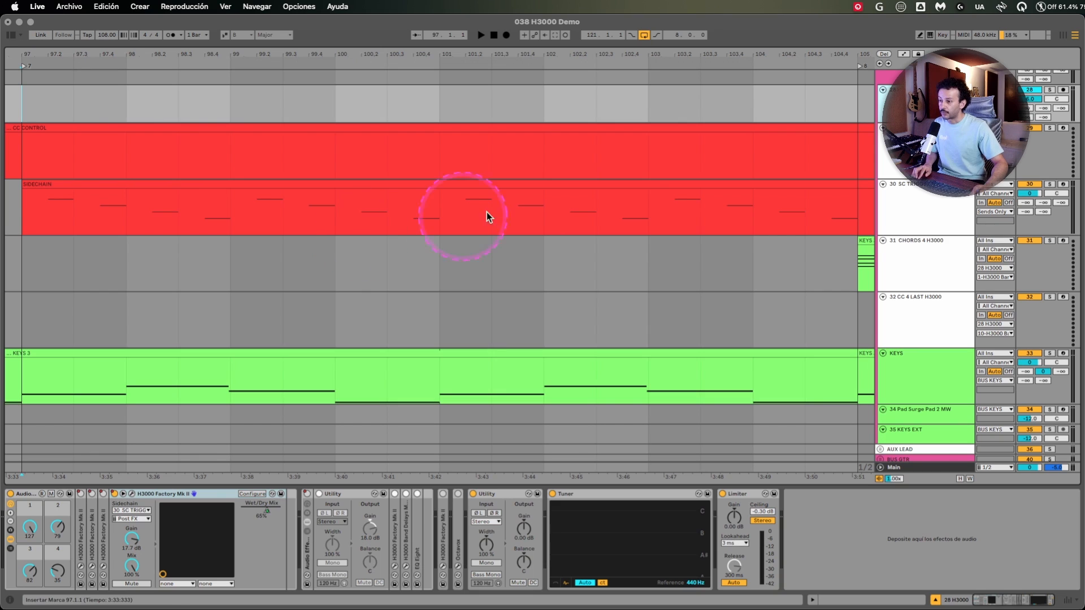
pyautogui.click(961, 209)
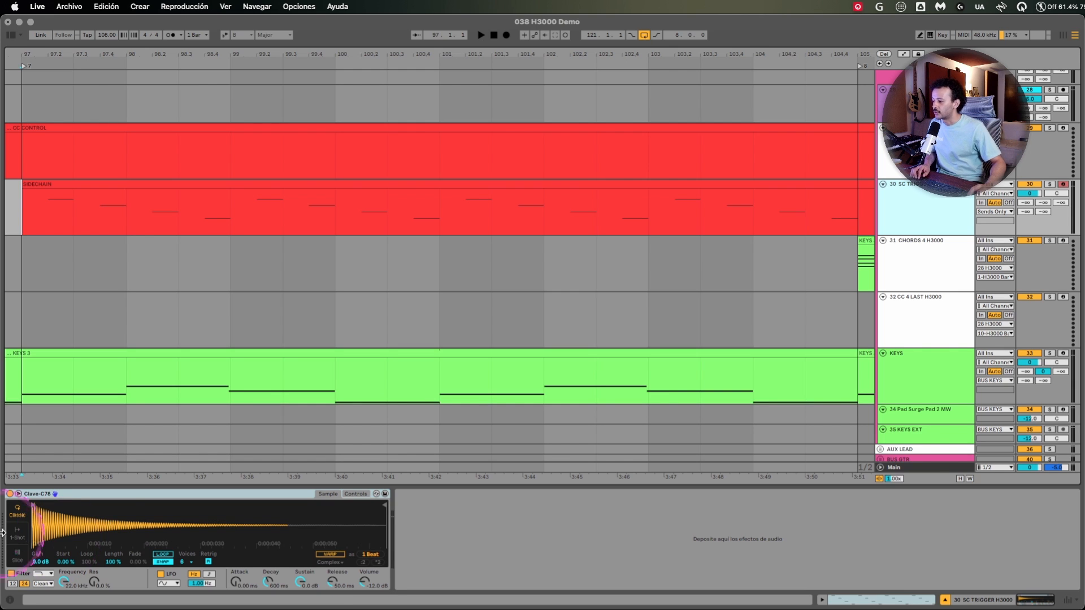
pyautogui.moveTo(270, 581); pyautogui.dragTo(278, 557)
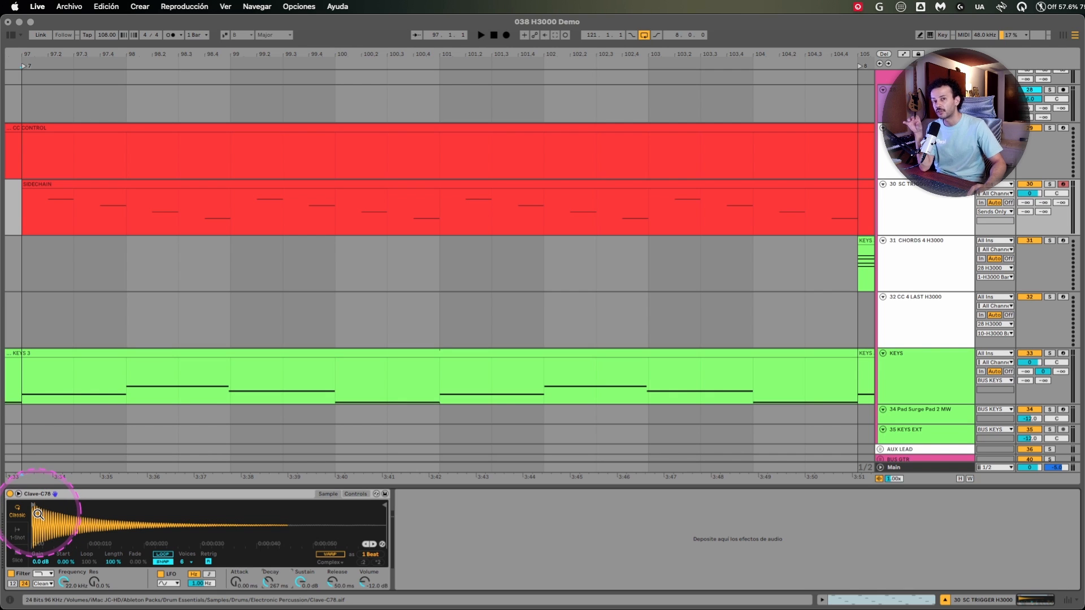
# Reopen the sidechained H3000 Factory Mk II on the 28 H3000 track and display its Pitch Shift 1 block
pyautogui.click(865, 104)
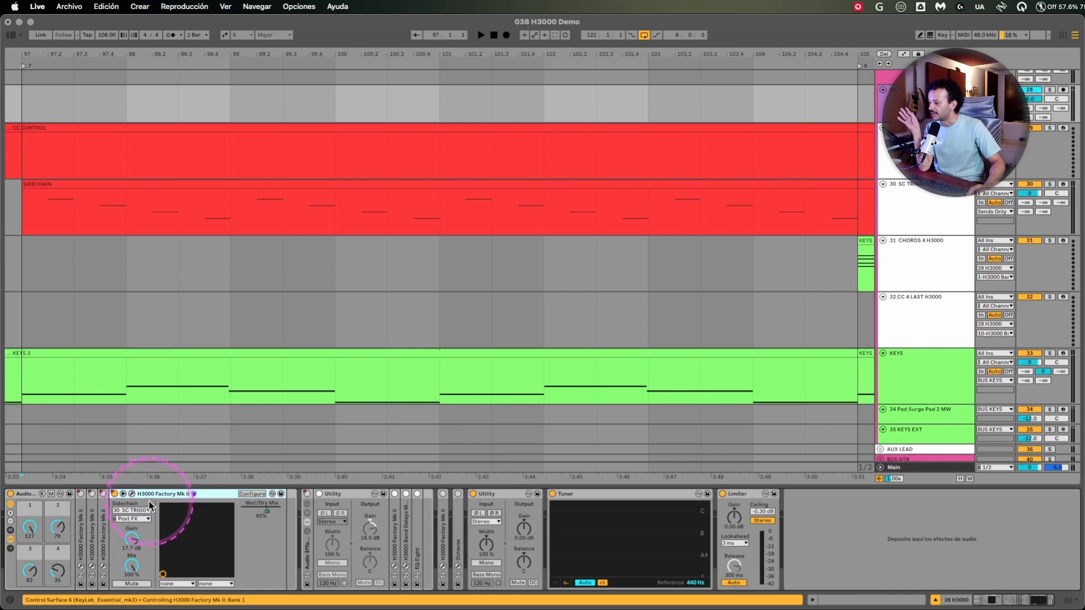
pyautogui.click(134, 494)
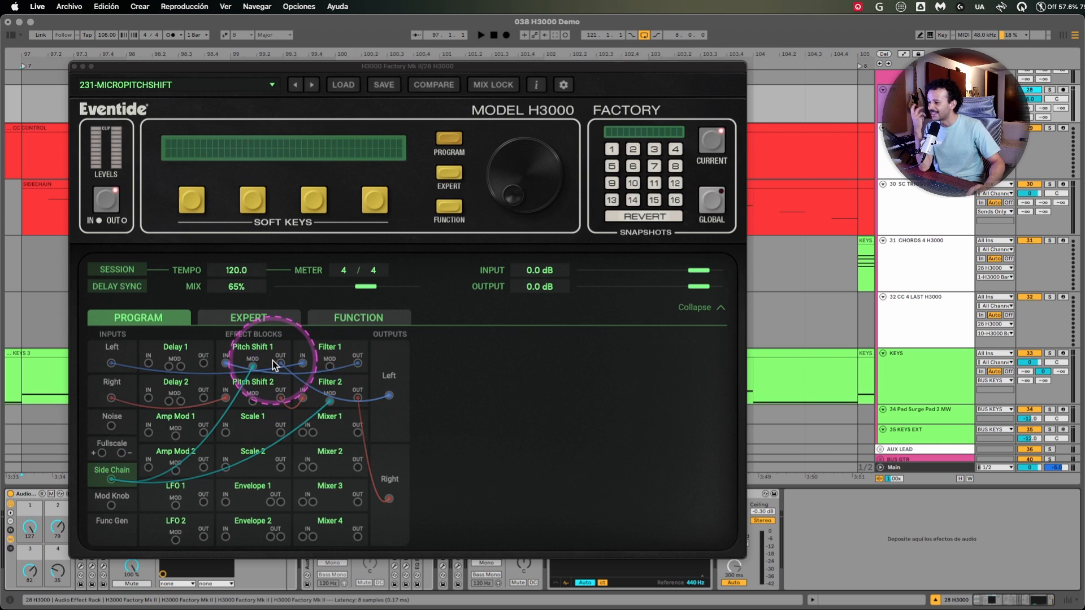
pyautogui.click(273, 362)
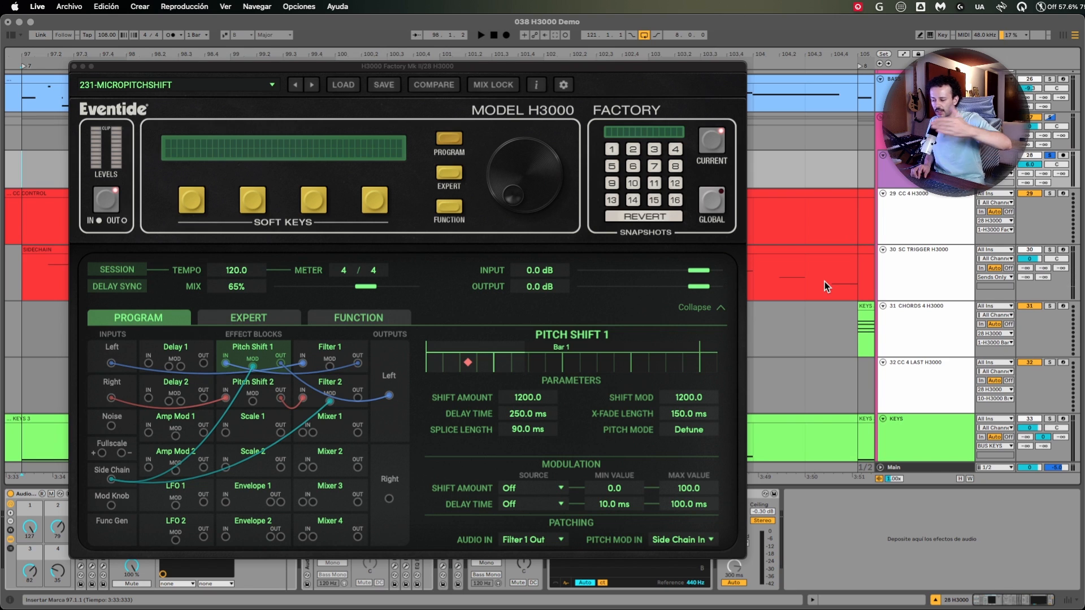
# Play the section from bar 97 several times and listen to the sidechain-modulated Pitch Shift 1 on the left channel
pyautogui.press('space')
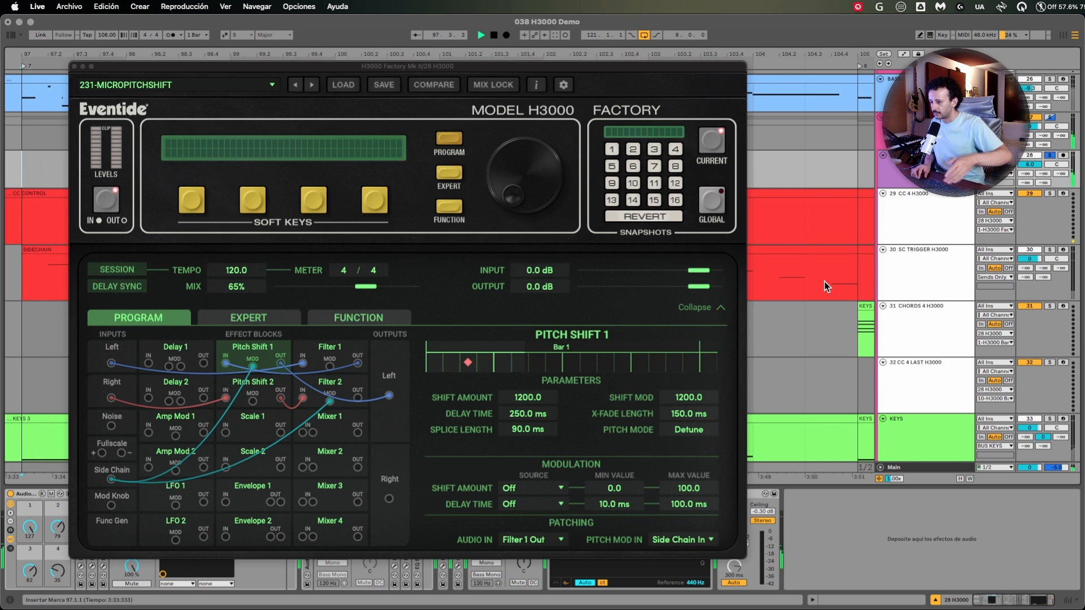
pyautogui.scroll(5, 819, 283)
pyautogui.press('space')
pyautogui.scroll(-4, 802, 310)
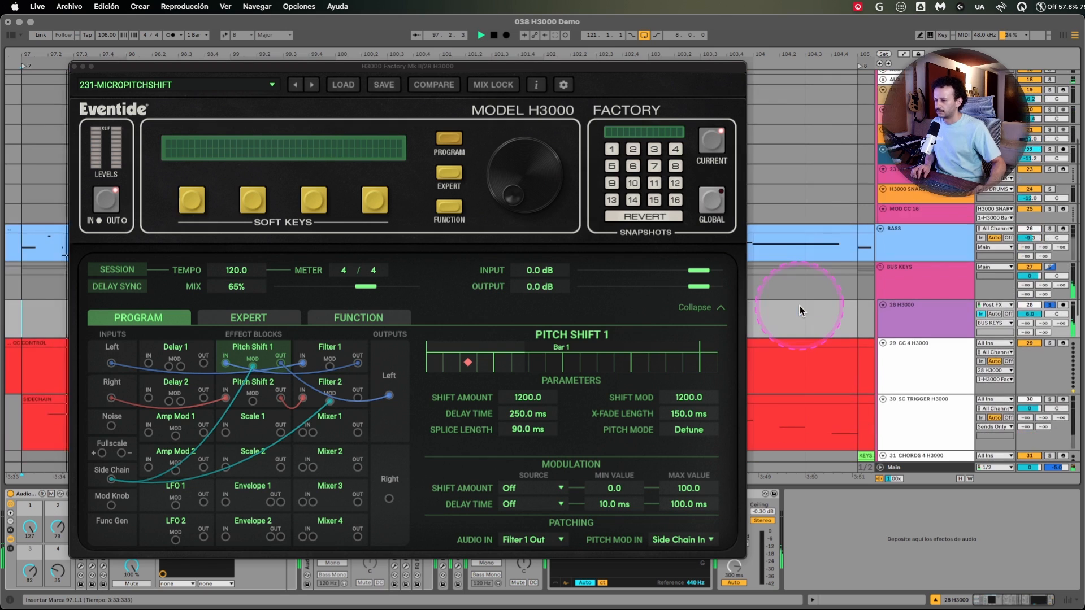
pyautogui.press('space')
pyautogui.scroll(-3, 798, 305)
pyautogui.press('space')
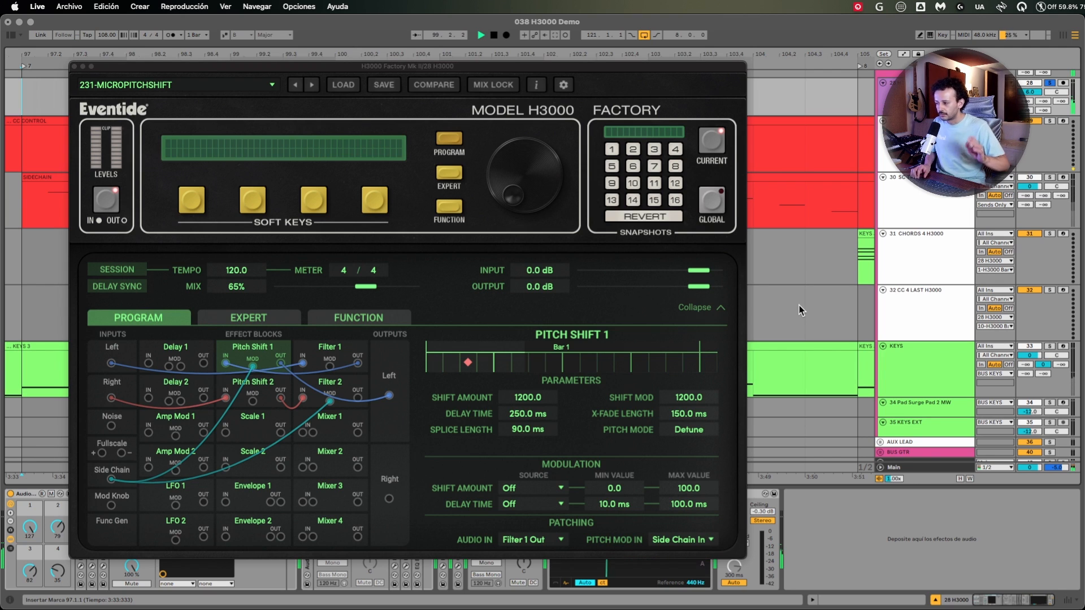
pyautogui.press('space')
# Set Filter 2's Filter Q to 782.4 and its Mod Amount to 3.5 kHz, and listen to the right channel
pyautogui.click(346, 384)
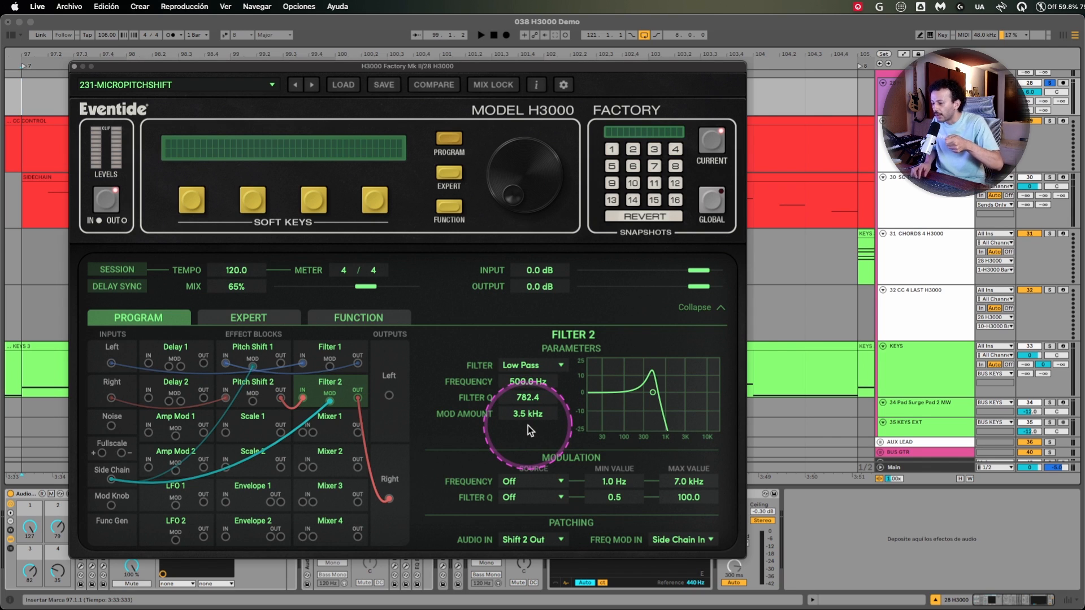
pyautogui.press('space')
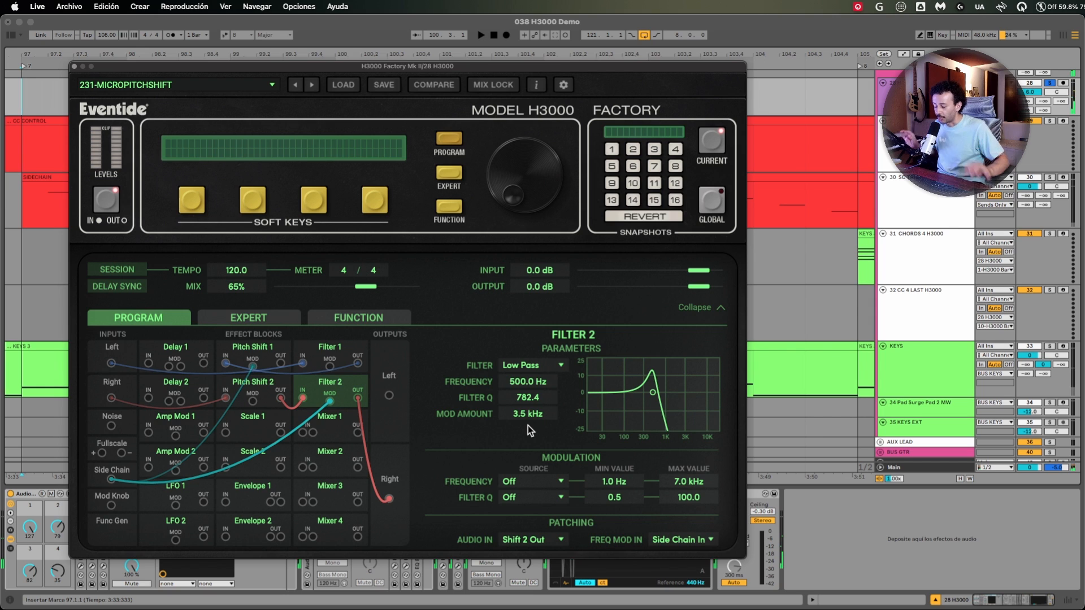
# Reconnect Pitch Shift 1's output to the Left output and play the section with both channels
pyautogui.moveTo(281, 363); pyautogui.dragTo(389, 395)
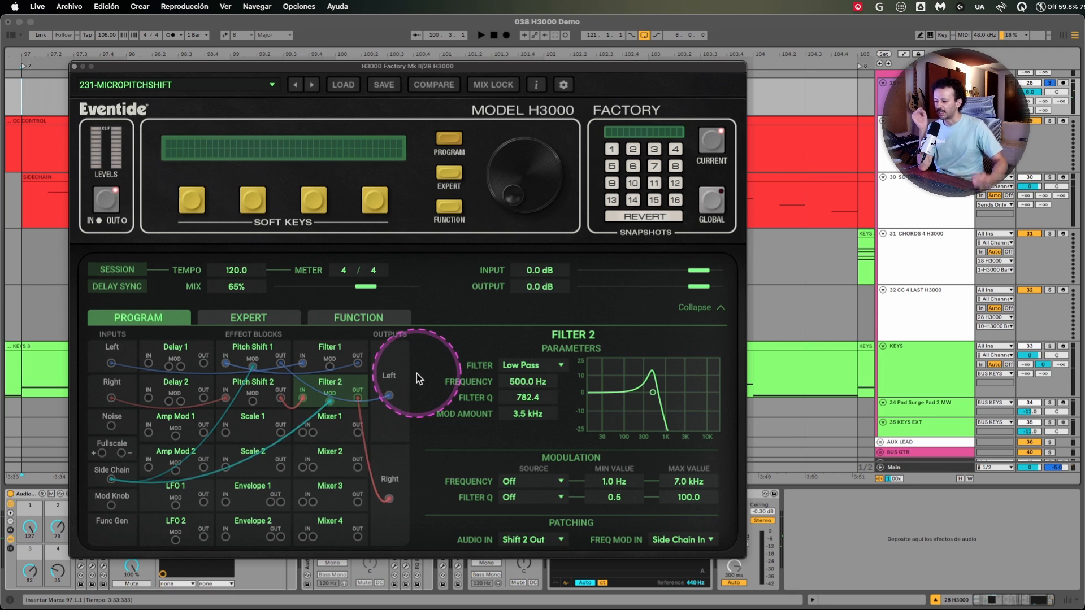
pyautogui.press('space')
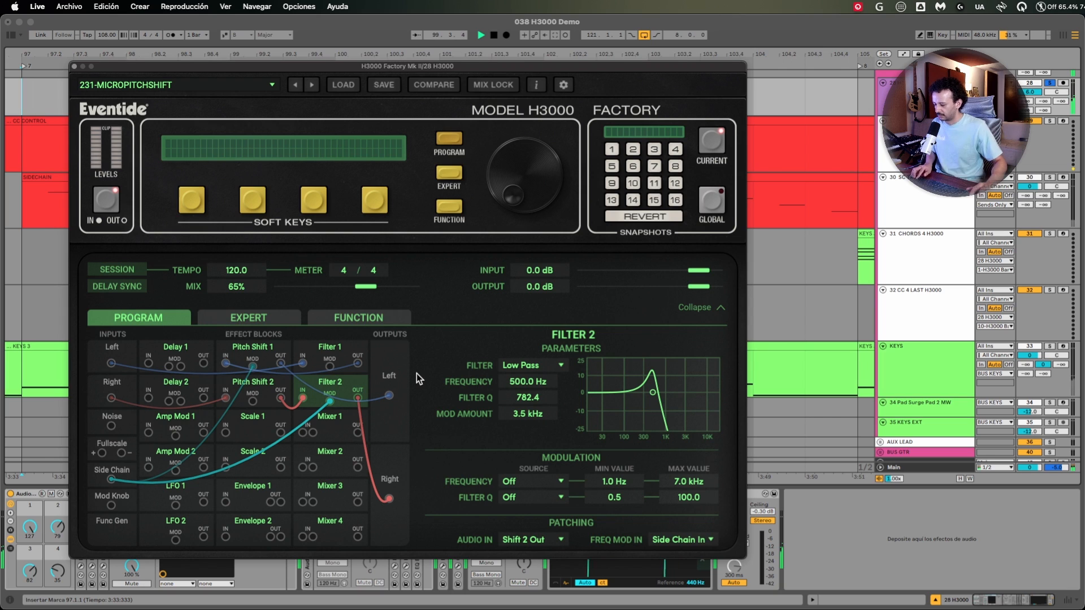
pyautogui.click(433, 363)
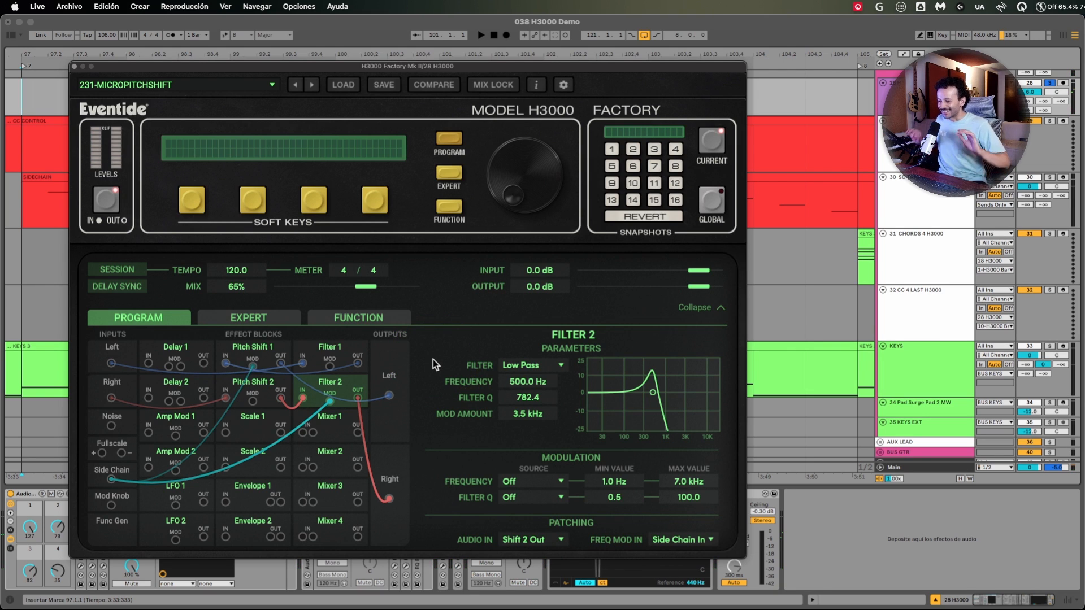
# Open the third H3000 Factory Mk II for the section at bar 105 and compare its Pitch Shift 1 and Pitch Shift 2 settings
pyautogui.click(74, 66)
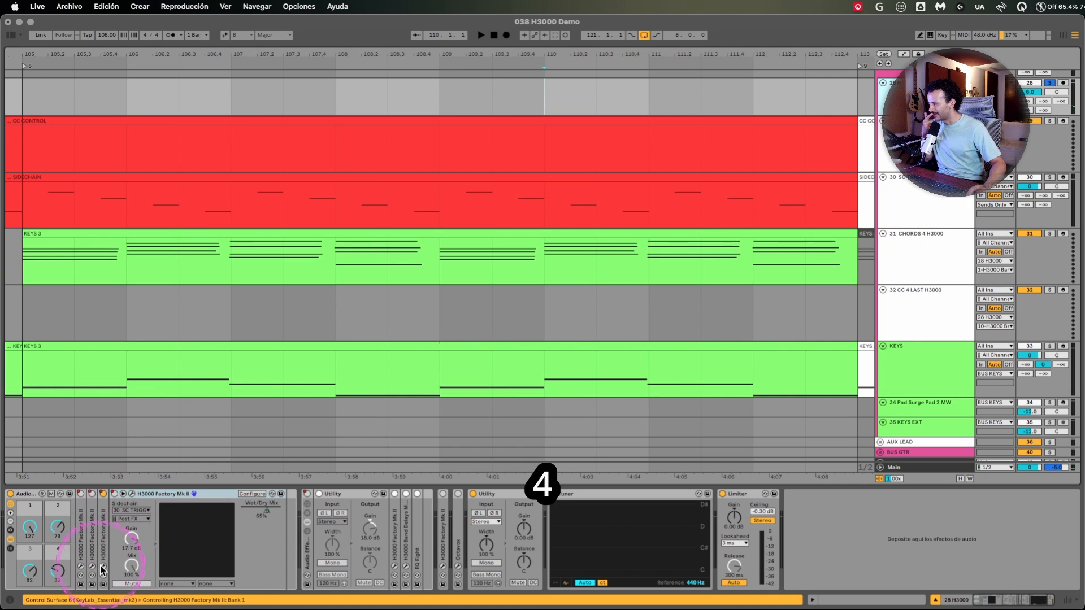
pyautogui.click(102, 568)
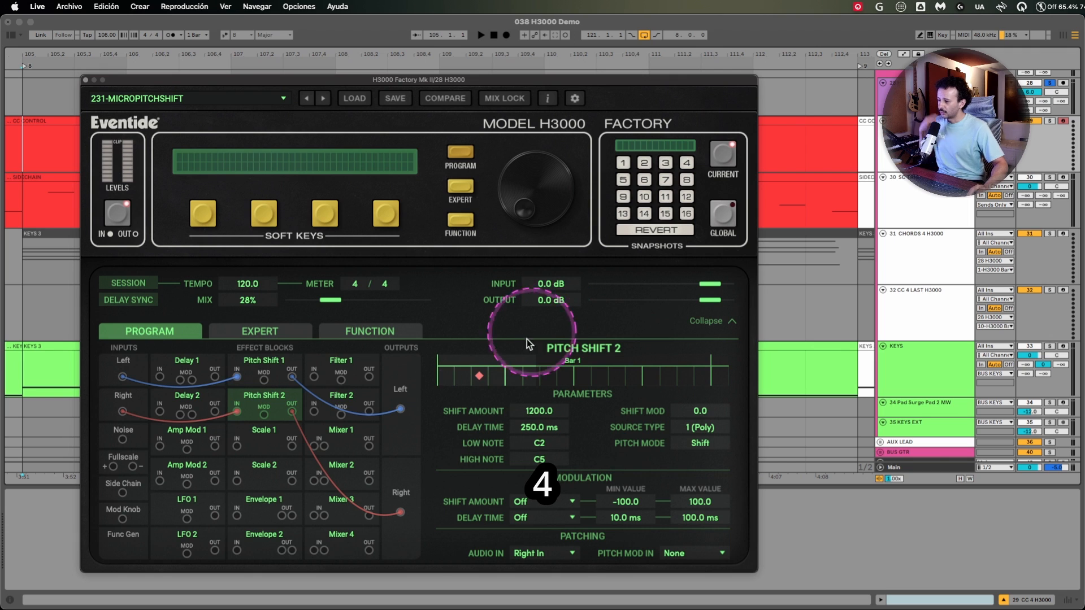
pyautogui.click(269, 370)
pyautogui.click(263, 400)
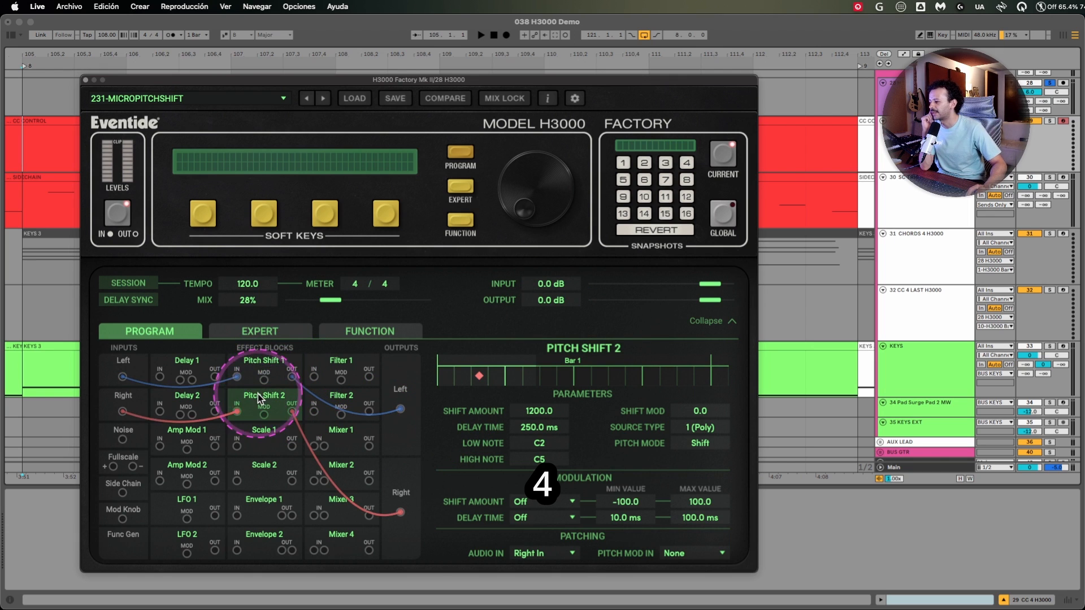
pyautogui.click(266, 370)
pyautogui.click(273, 401)
pyautogui.click(277, 372)
pyautogui.click(273, 401)
pyautogui.click(281, 375)
# Play the section at bar 105 while looking through the Expert and Function pages, and return to the Program page
pyautogui.press('space')
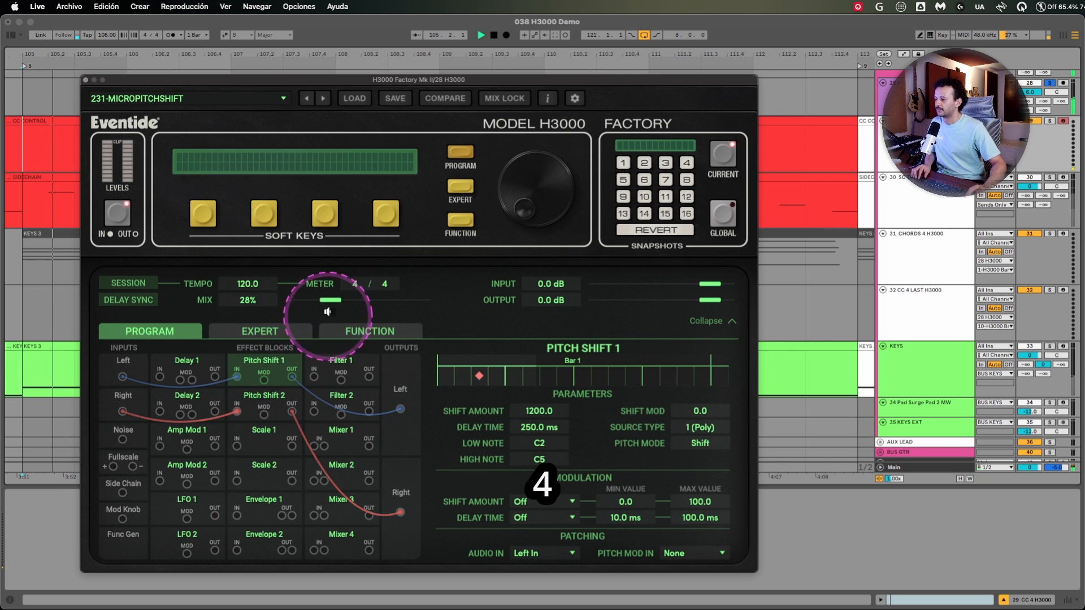
pyautogui.click(274, 331)
pyautogui.click(368, 332)
pyautogui.click(266, 332)
pyautogui.click(173, 332)
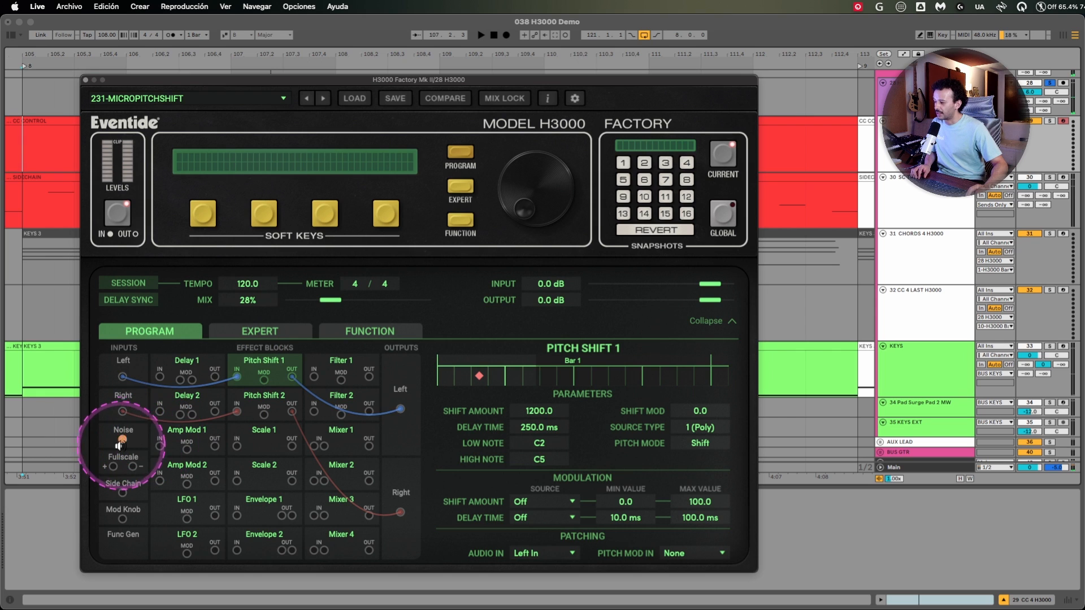
# Patch the Noise input into Pitch Shift 1's modulation input, set its Shift Mod to 1200 and play the section
pyautogui.moveTo(122, 439); pyautogui.dragTo(264, 380)
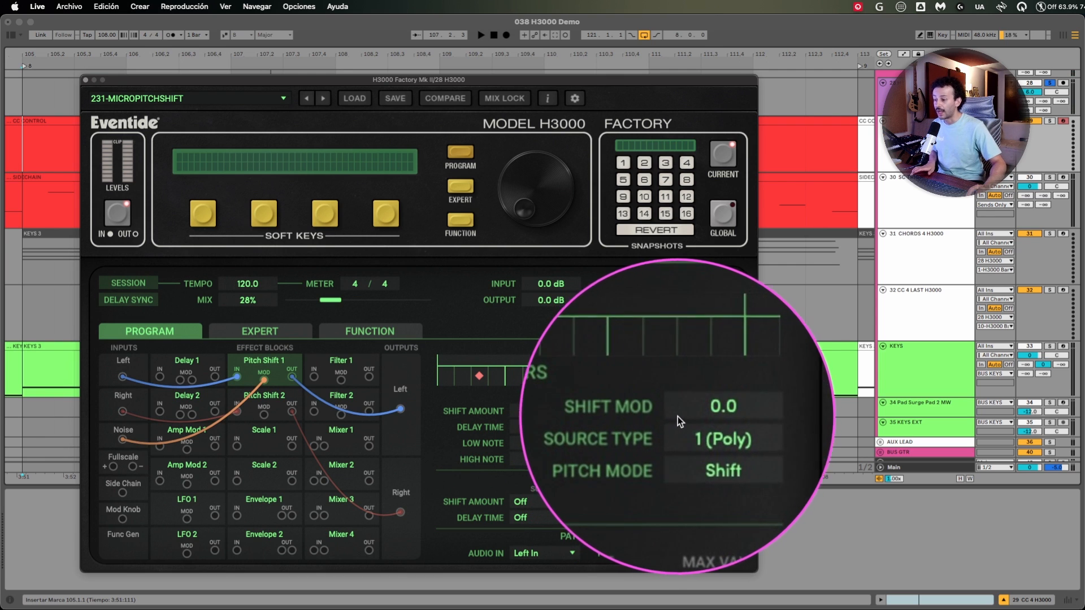
pyautogui.moveTo(699, 418); pyautogui.dragTo(714, 286)
pyautogui.doubleClick(707, 410)
pyautogui.press('space')
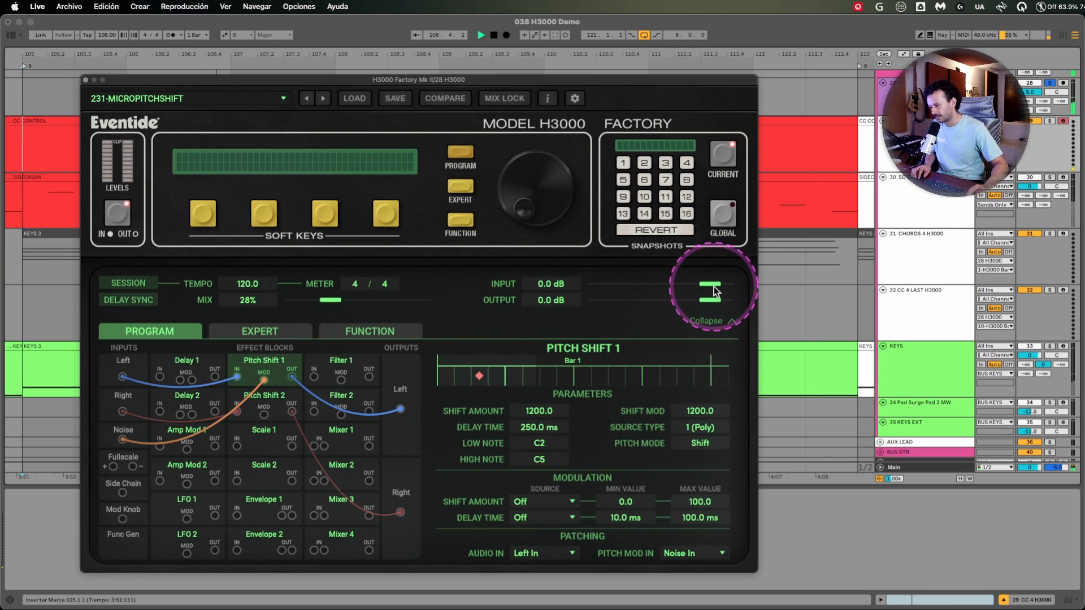
# Patch the Noise input into Pitch Shift 2's modulation input and set its Shift Mod to 9
pyautogui.moveTo(123, 440); pyautogui.dragTo(264, 415)
pyautogui.click(268, 417)
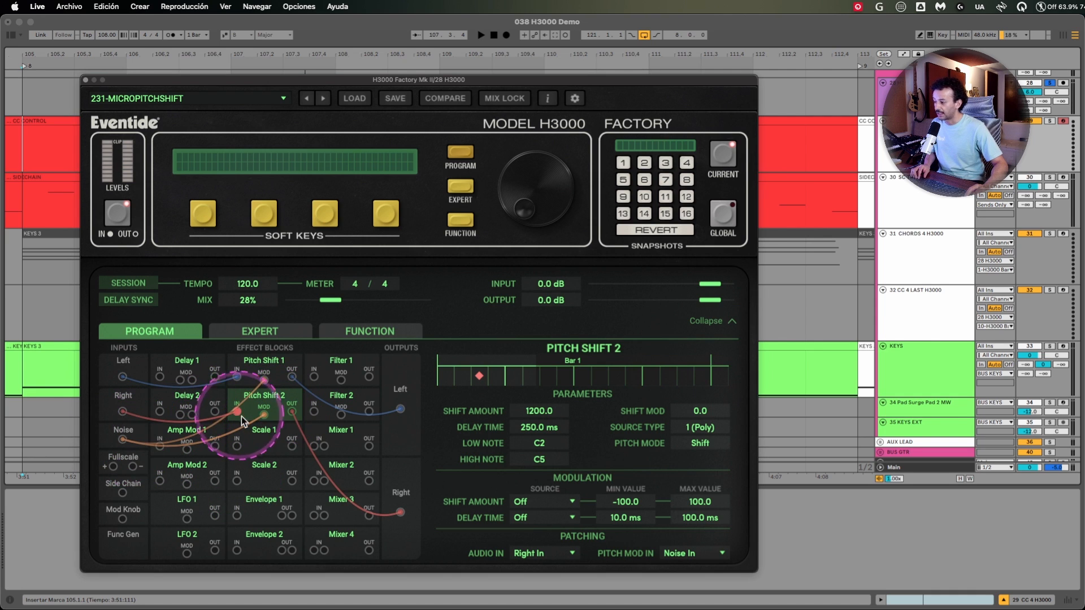
pyautogui.moveTo(702, 415); pyautogui.dragTo(710, 559)
pyautogui.moveTo(721, 599); pyautogui.dragTo(711, 418)
pyautogui.doubleClick(709, 416)
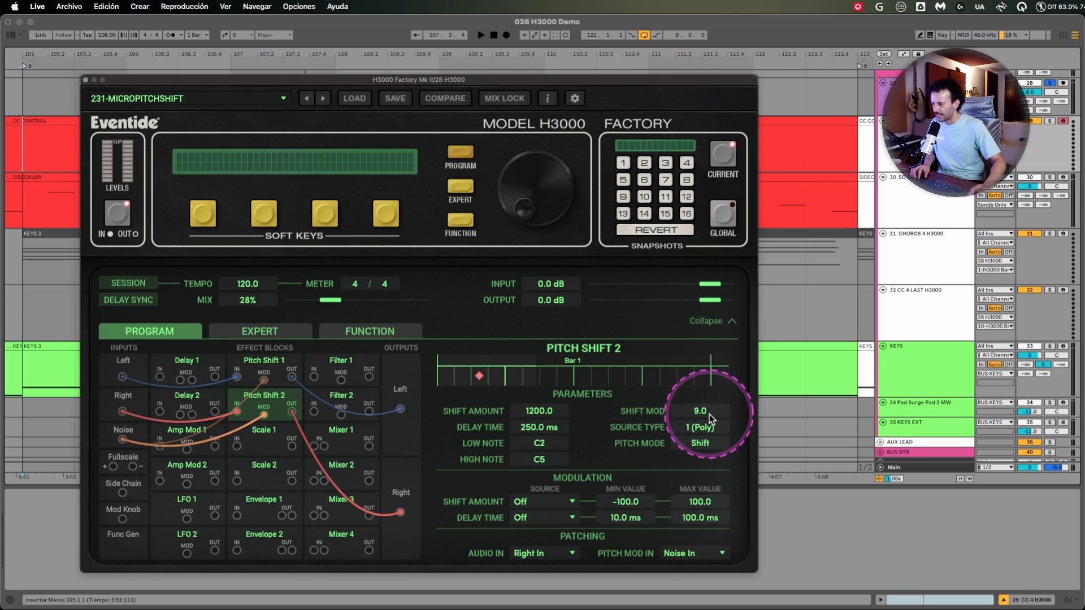
# Set Pitch Shift 1's Shift Mod to -9 and play the section
pyautogui.click(263, 361)
pyautogui.doubleClick(707, 411)
pyautogui.write('-9')
pyautogui.press('Return')
pyautogui.press('space')
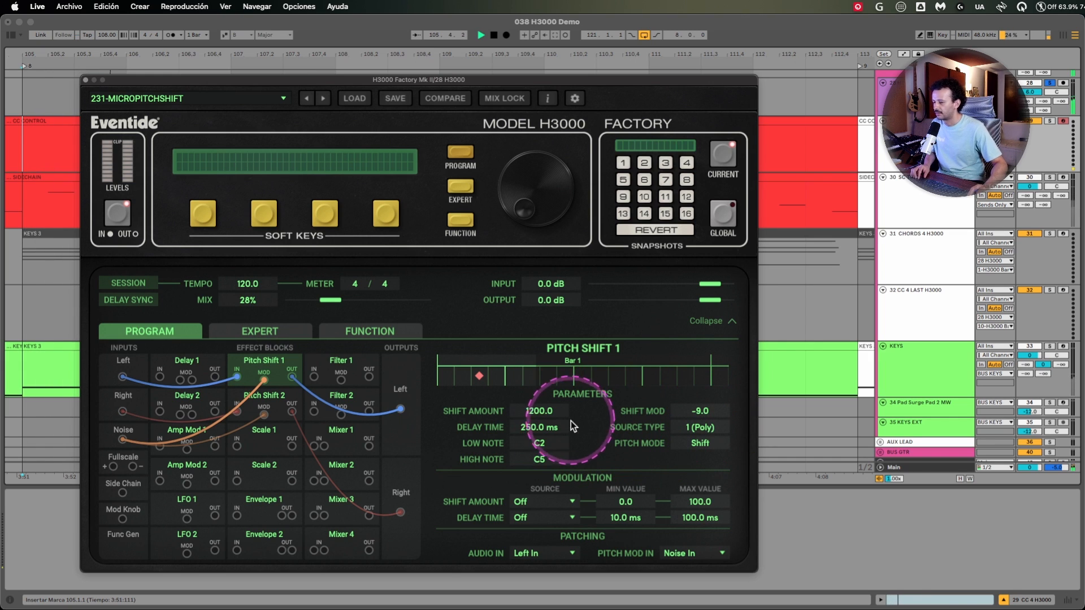
# Set the Shift Amount to -3 on Pitch Shift 2 and 3 on Pitch Shift 1, and play the section
pyautogui.press('space')
pyautogui.doubleClick(535, 409)
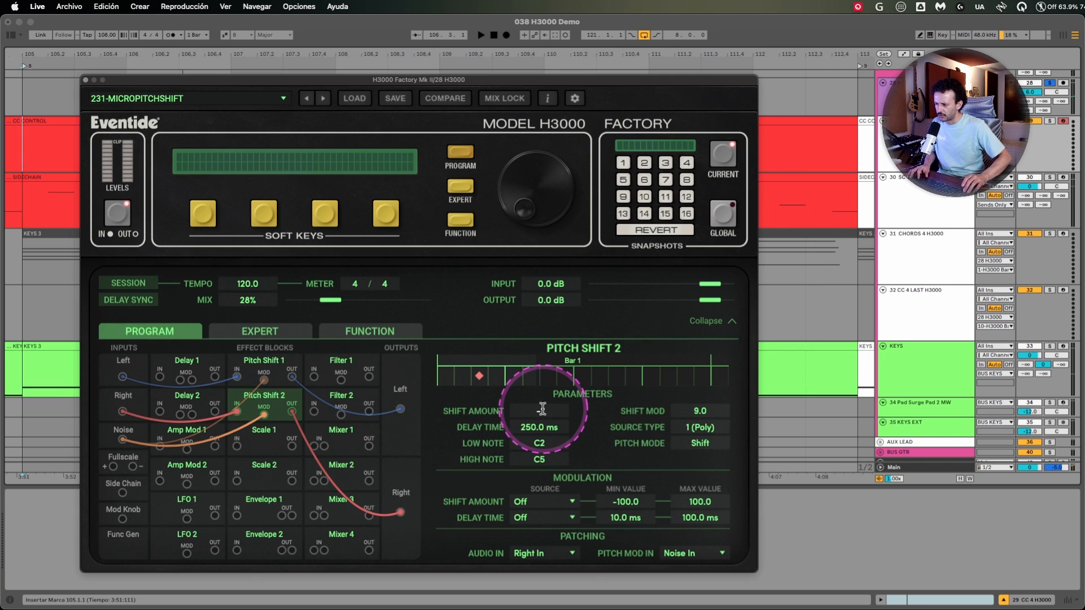
pyautogui.click(264, 370)
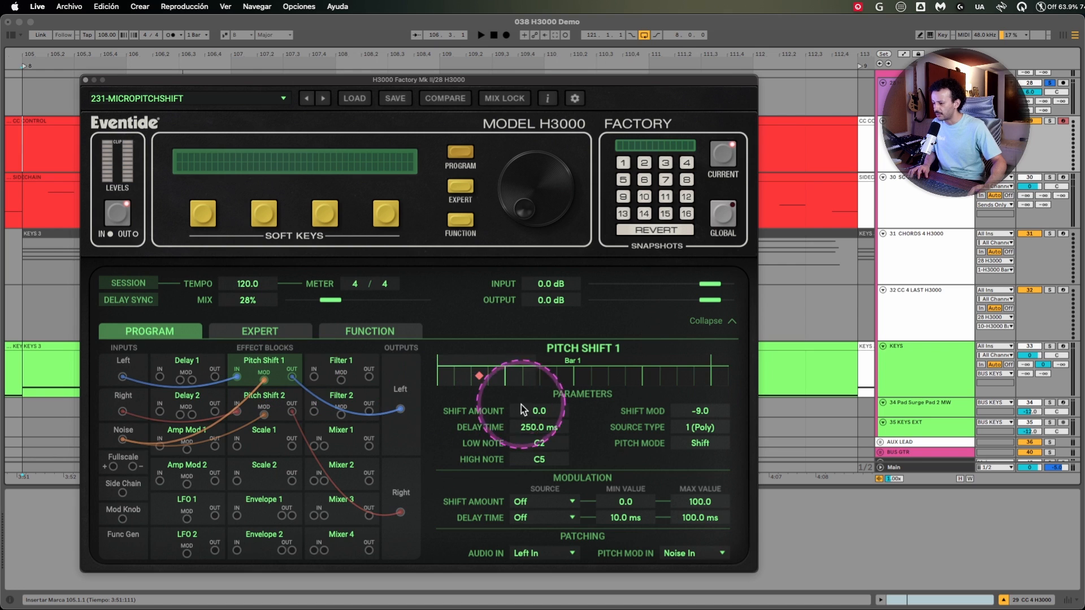
pyautogui.press('space')
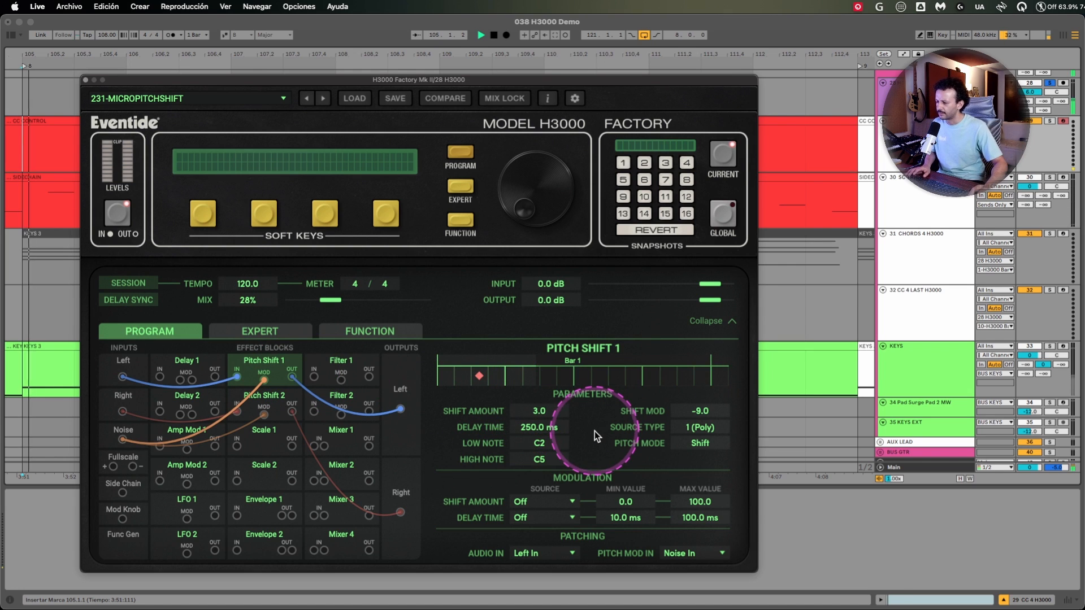
# Finish listening to the section, check the modulation sources on the Function page and return to the Program page
pyautogui.click(919, 211)
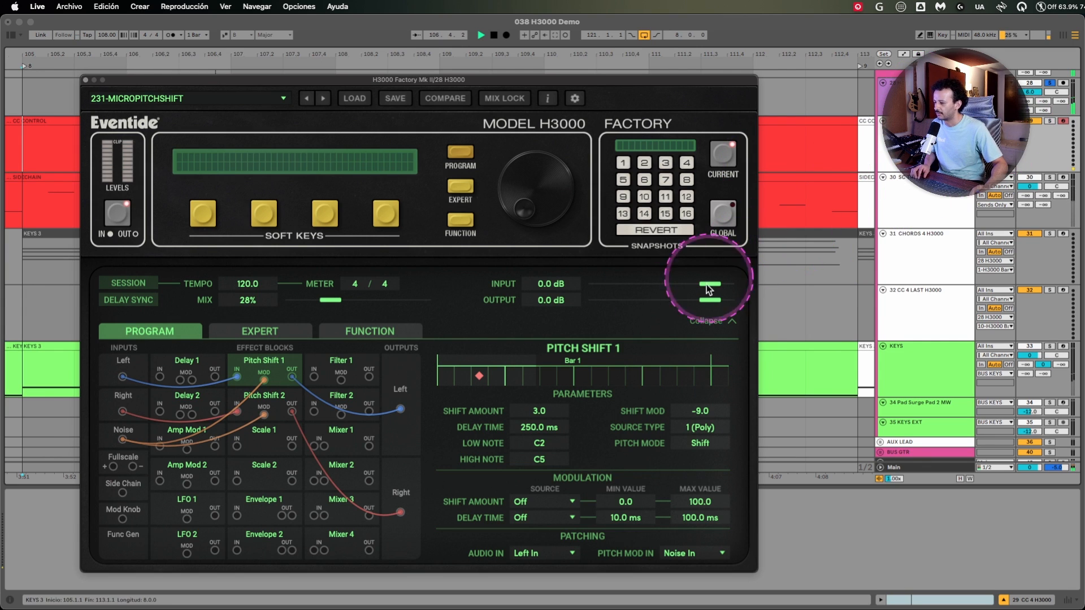
pyautogui.click(831, 124)
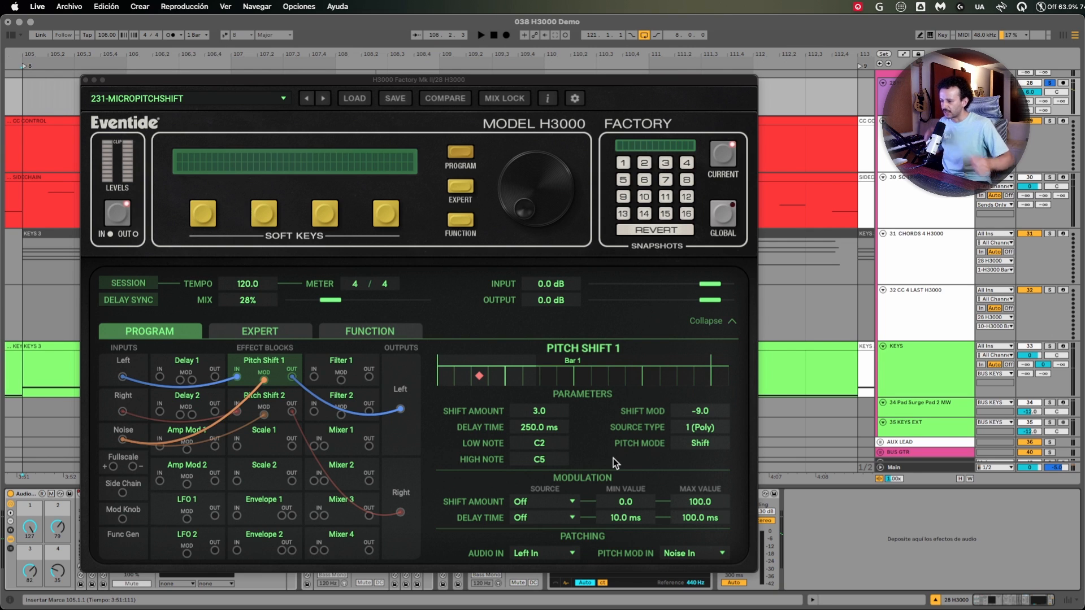
pyautogui.click(358, 331)
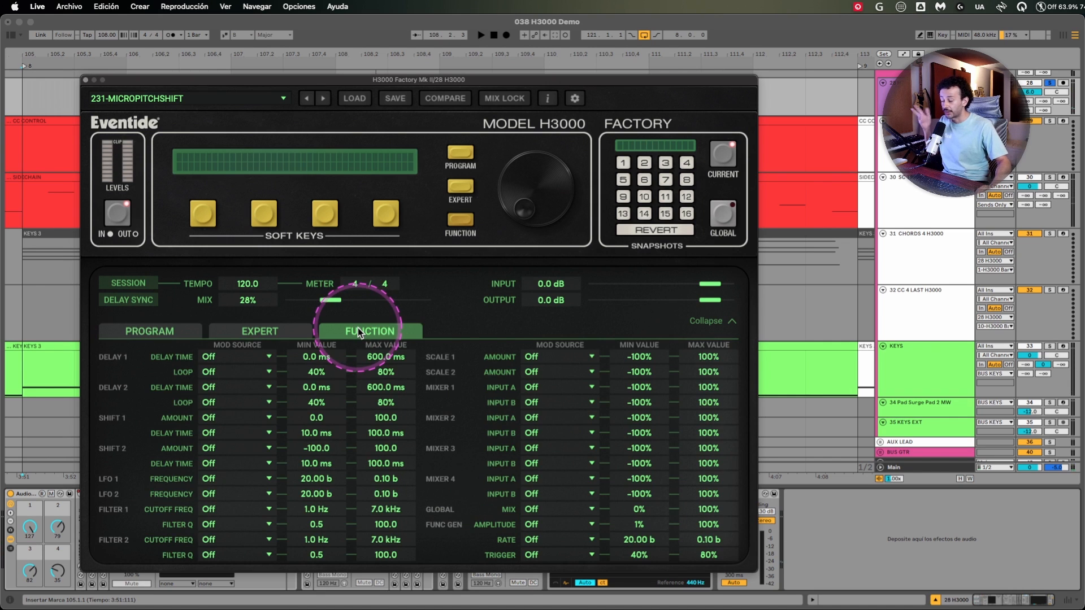
pyautogui.click(170, 332)
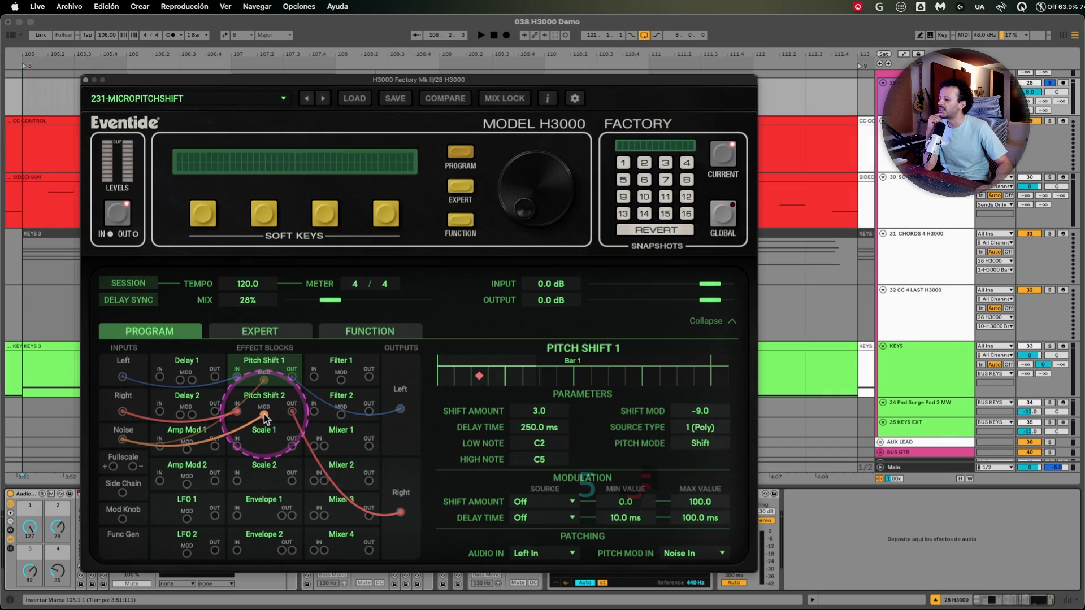
# Remove both Noise patches and feed Mixer 1 with Pitch Shift 1's output on input A and the Right input on input B
pyautogui.moveTo(264, 416); pyautogui.dragTo(115, 446)
pyautogui.moveTo(264, 380); pyautogui.dragTo(118, 443)
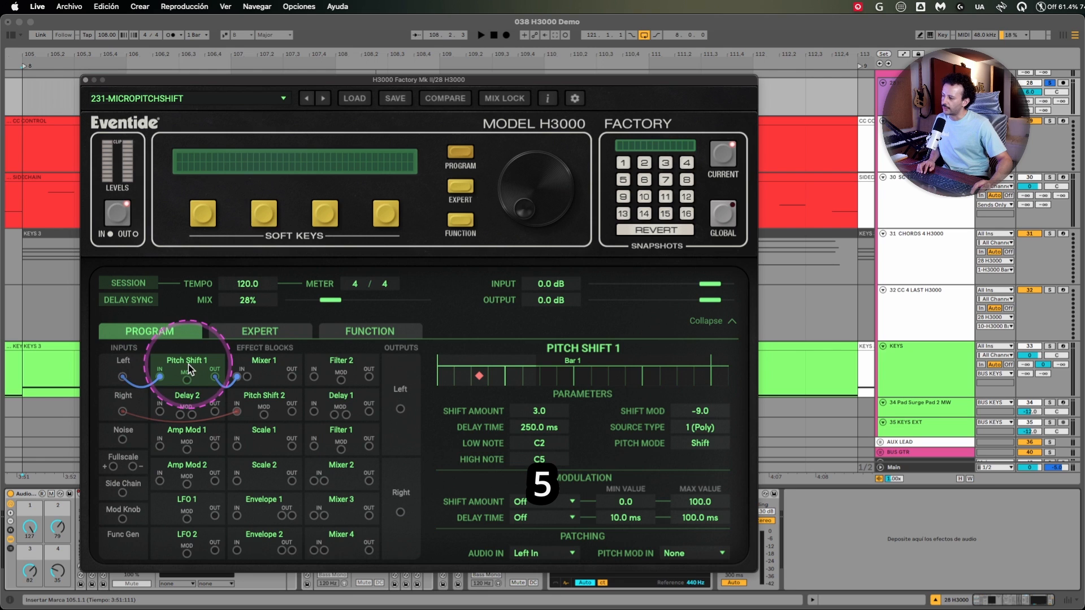
pyautogui.moveTo(237, 412); pyautogui.dragTo(248, 377)
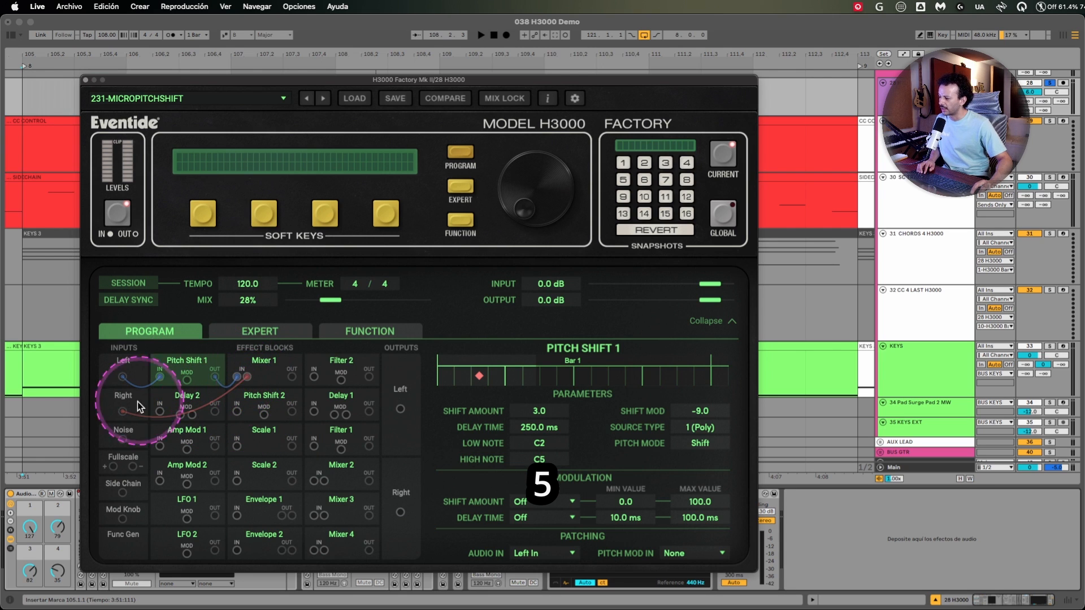
# Set Mixer 1's Level A and Level B to 100%
pyautogui.click(274, 373)
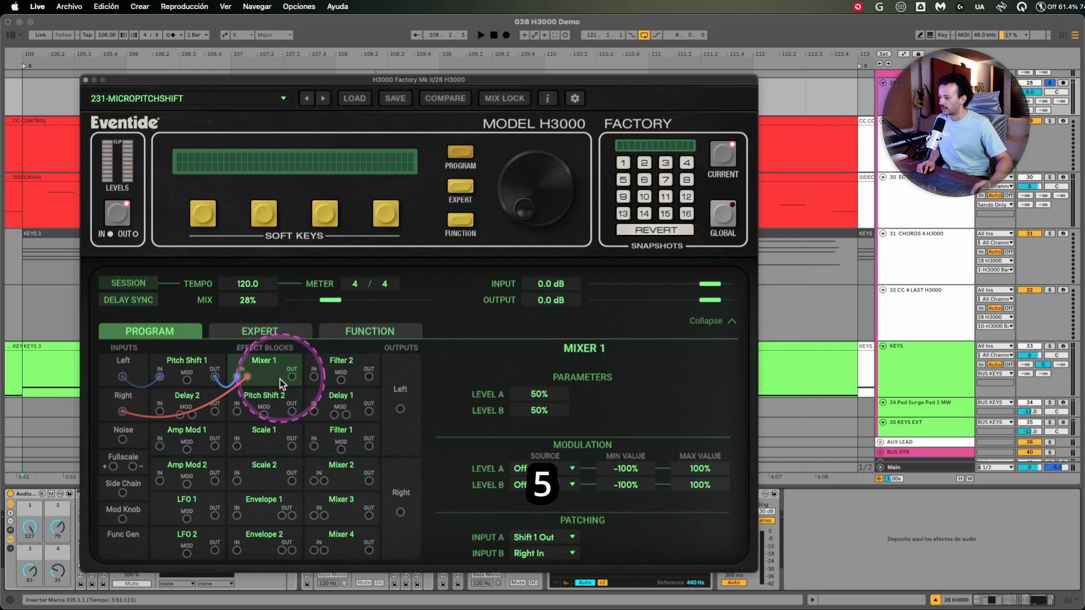
pyautogui.doubleClick(540, 396)
pyautogui.write('10')
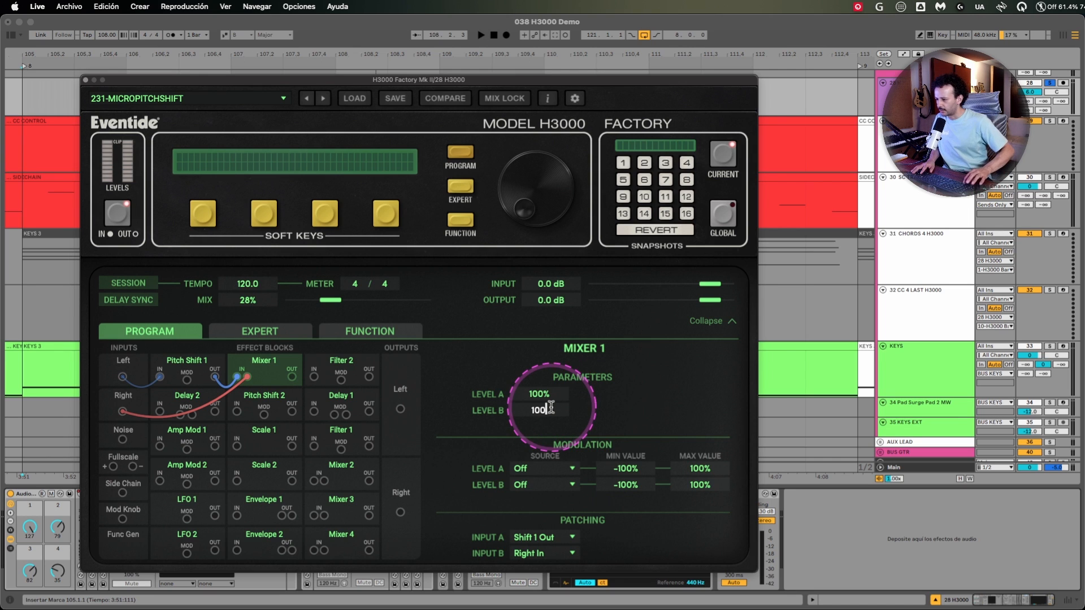
# Set Pitch Shift 1's Shift Amount to 1200 and its Delay Time to 0 ms
pyautogui.click(190, 362)
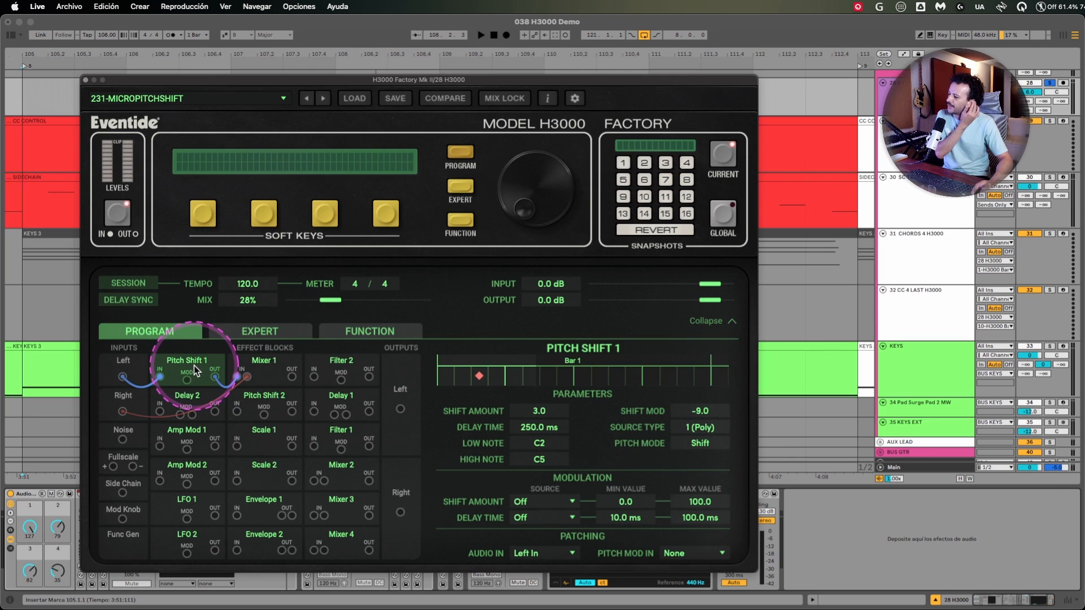
pyautogui.doubleClick(541, 411)
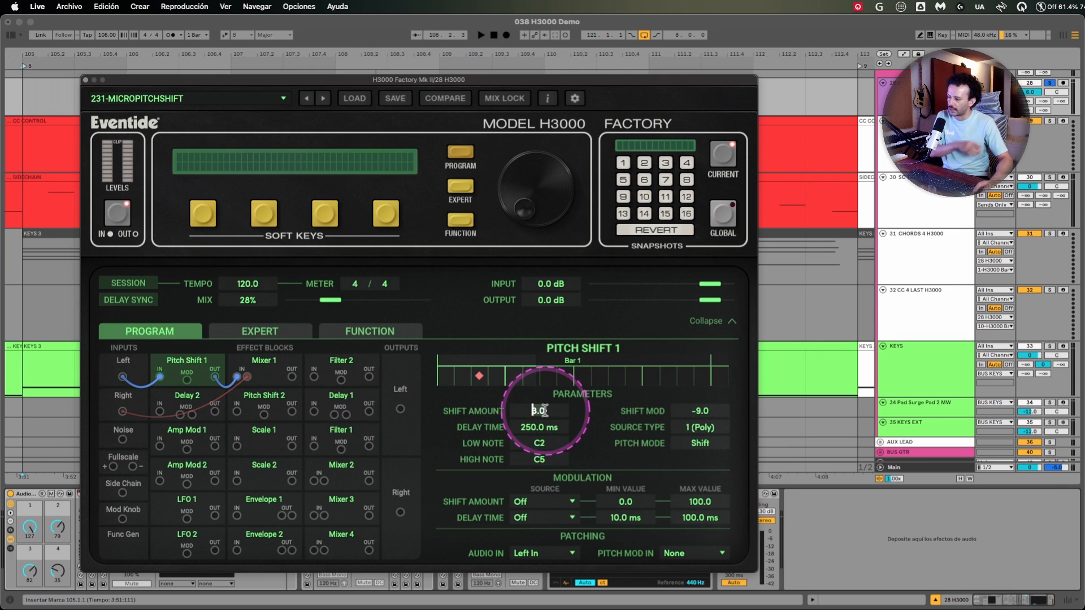
pyautogui.write('1200')
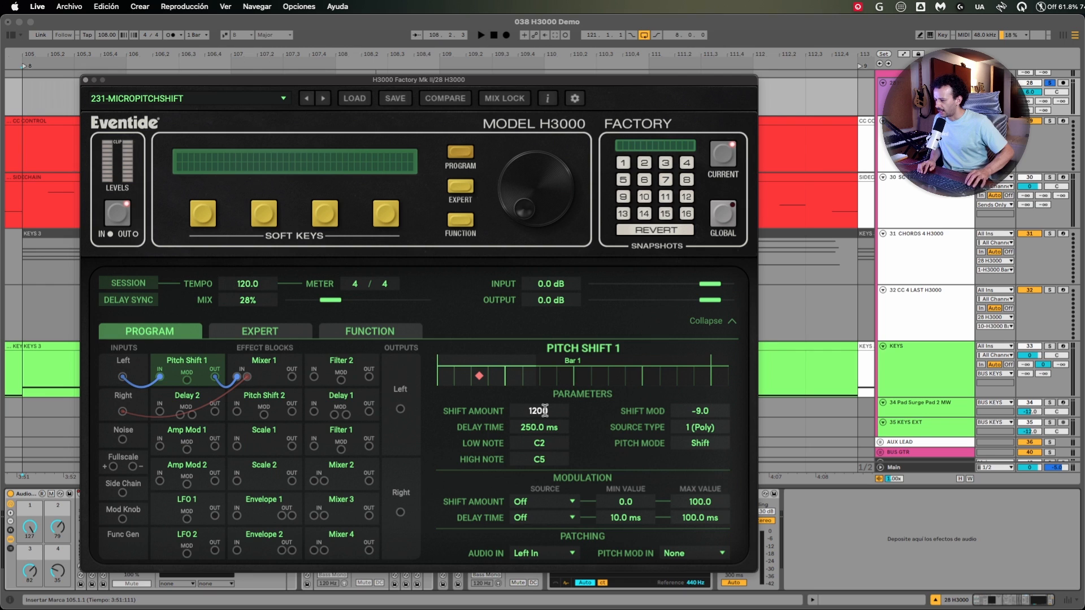
pyautogui.click(546, 412)
pyautogui.click(270, 370)
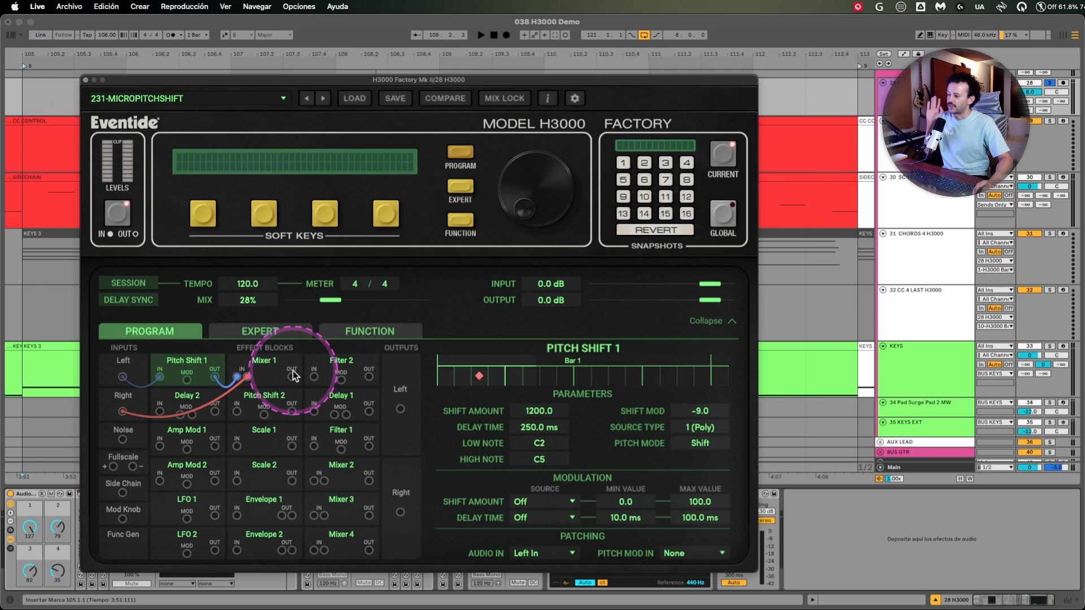
pyautogui.click(479, 376)
pyautogui.moveTo(478, 376); pyautogui.dragTo(444, 377)
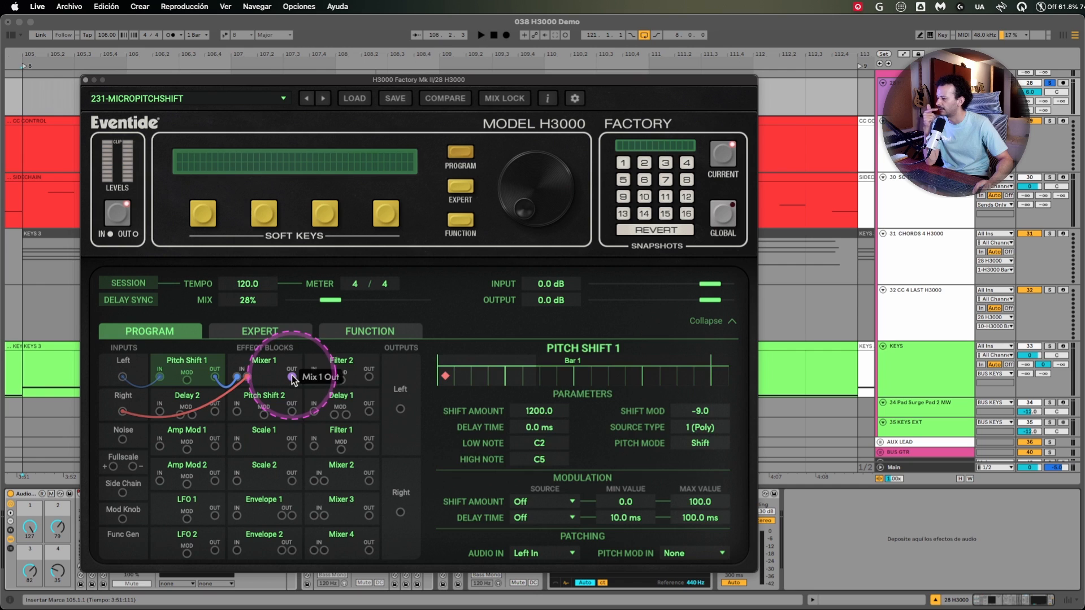
# Patch Mixer 1's output through Filter 1 to the Left output, and show Pitch Shift 1's parameters
pyautogui.moveTo(294, 380); pyautogui.dragTo(337, 371)
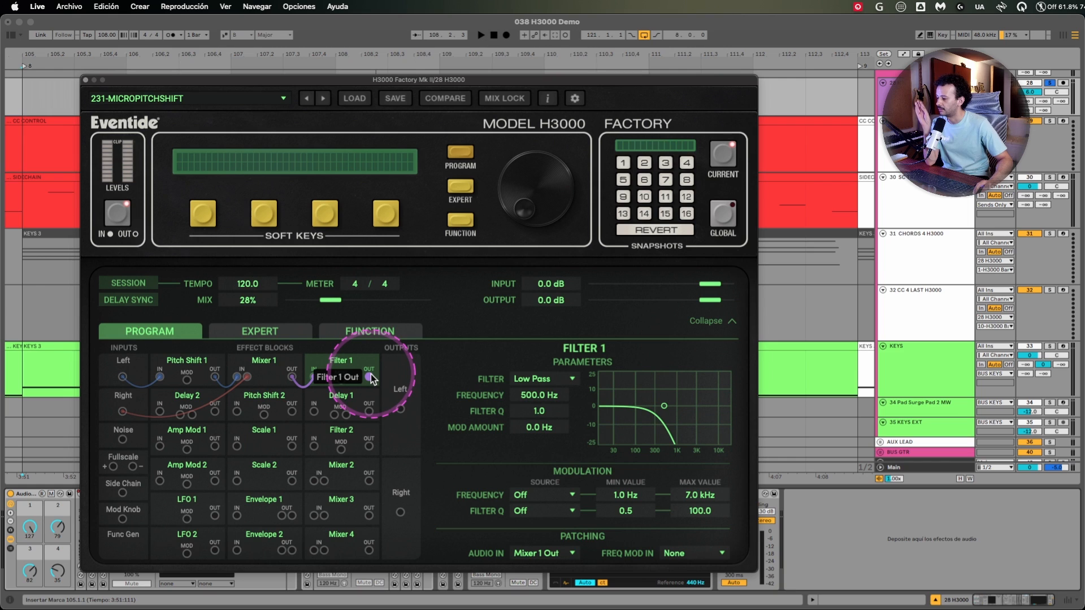
pyautogui.moveTo(372, 378); pyautogui.dragTo(400, 408)
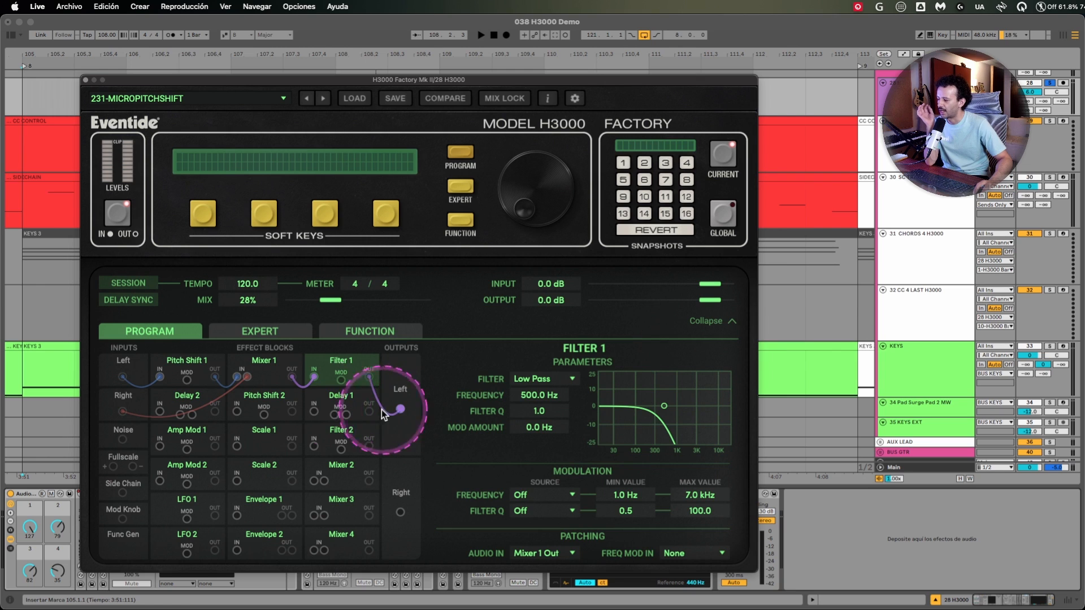
pyautogui.click(192, 367)
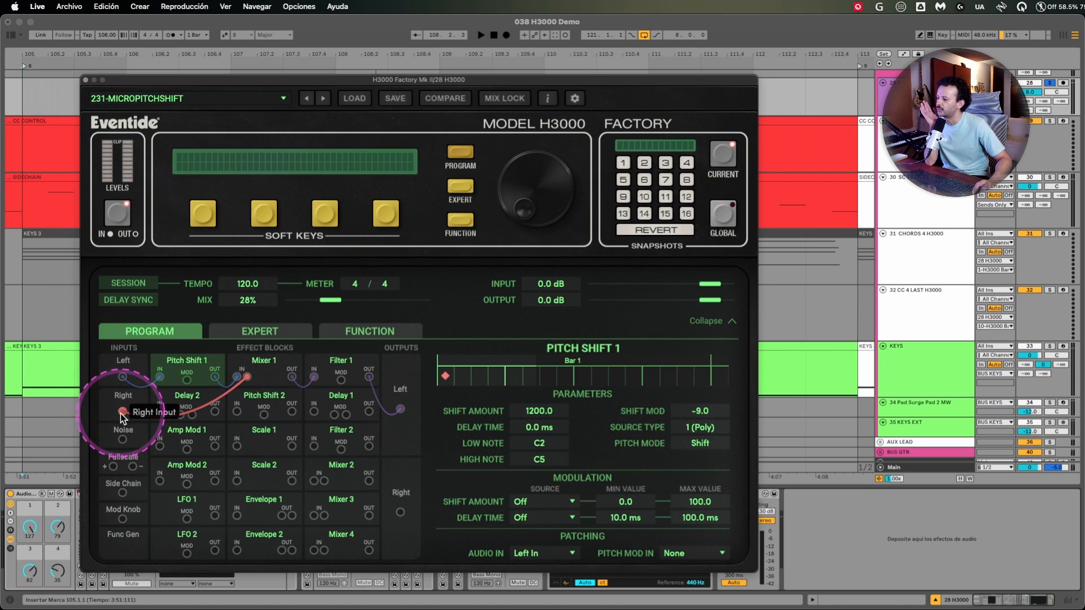
# Route the Right input through Delay 2 into Pitch Shift 2, and patch Noise into Pitch Shift 2's modulation input
pyautogui.moveTo(122, 413); pyautogui.dragTo(159, 412)
pyautogui.click(191, 399)
pyautogui.click(479, 376)
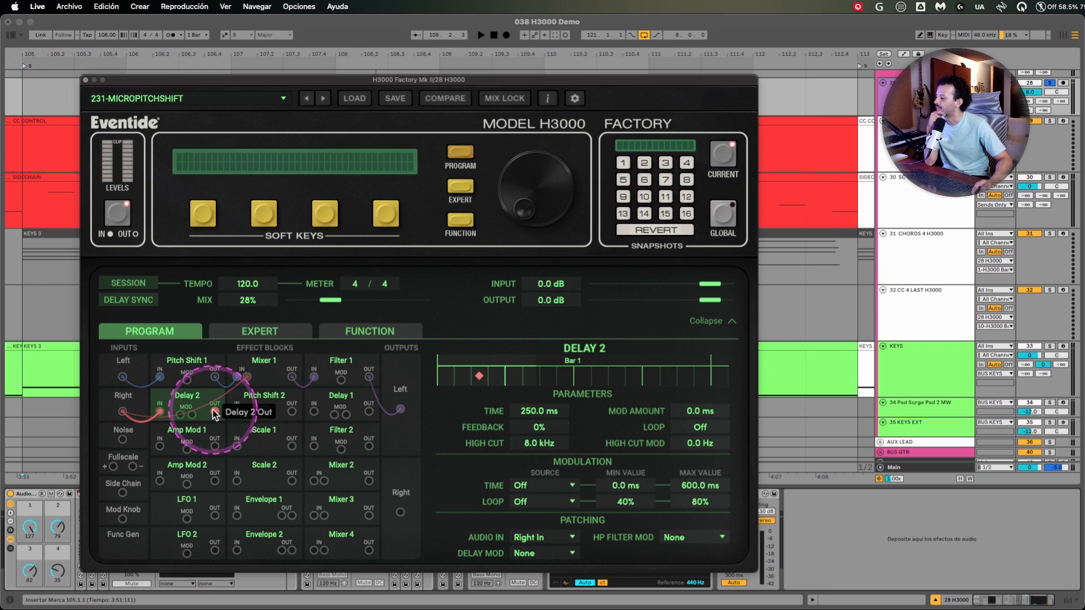
pyautogui.moveTo(215, 411); pyautogui.dragTo(237, 411)
pyautogui.moveTo(138, 439); pyautogui.dragTo(264, 415)
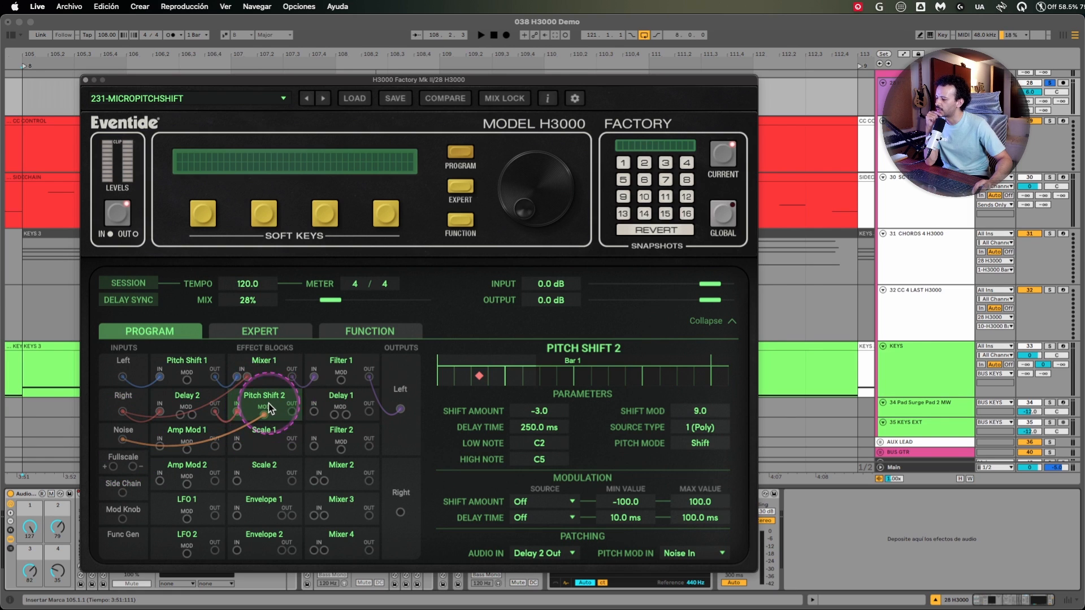
# Set Pitch Shift 2's Shift Mod to 120 and its Shift Amount to 0
pyautogui.click(707, 412)
pyautogui.write('120')
pyautogui.click(539, 411)
pyautogui.write('0')
pyautogui.press('Return')
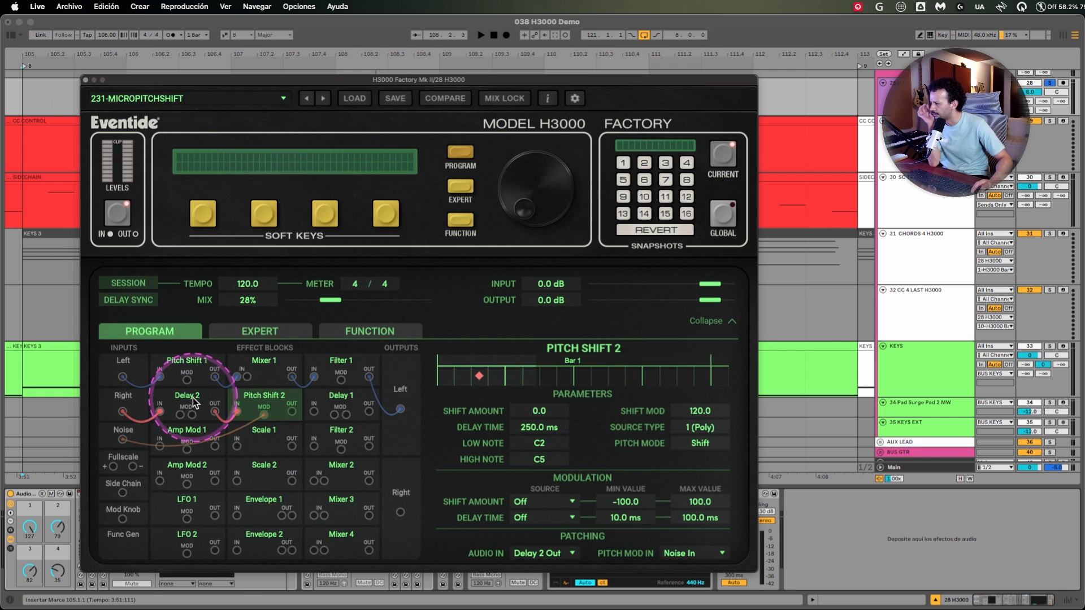
# Move Delay 2 and Pitch Shift 2 down a row, and route the Right input through Filter 2 into Mixer 1's second input
pyautogui.moveTo(189, 402); pyautogui.dragTo(187, 436)
pyautogui.moveTo(252, 412); pyautogui.dragTo(260, 447)
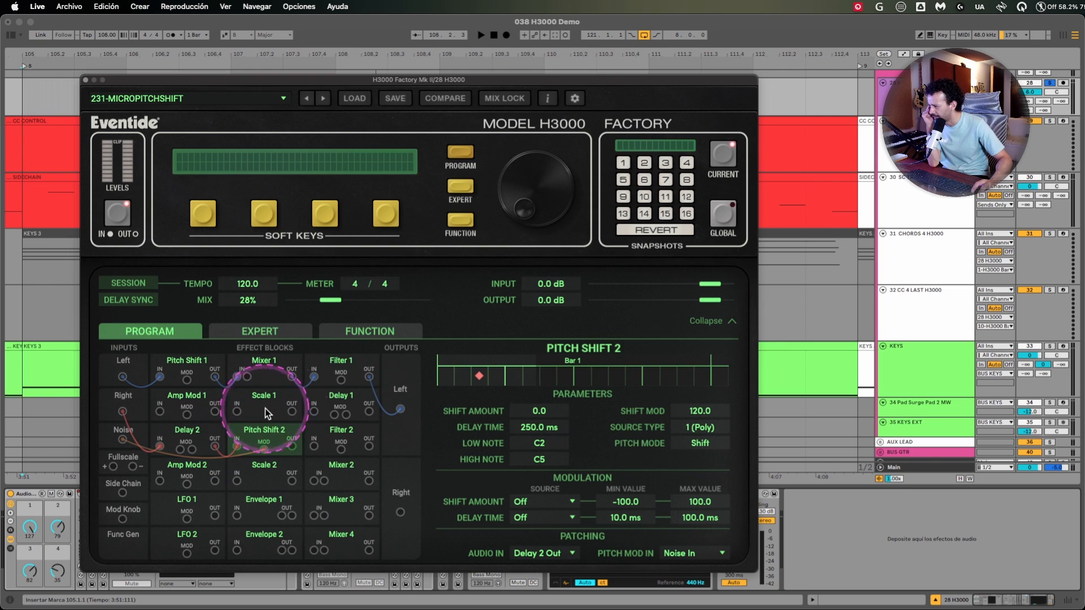
pyautogui.moveTo(348, 438); pyautogui.dragTo(247, 376)
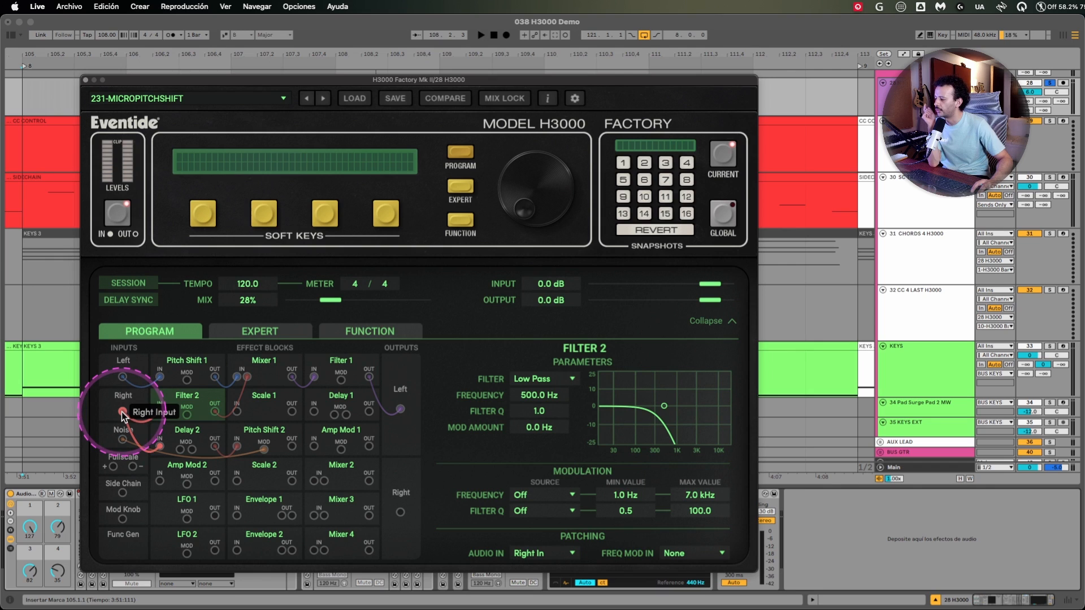
pyautogui.moveTo(121, 412); pyautogui.dragTo(160, 412)
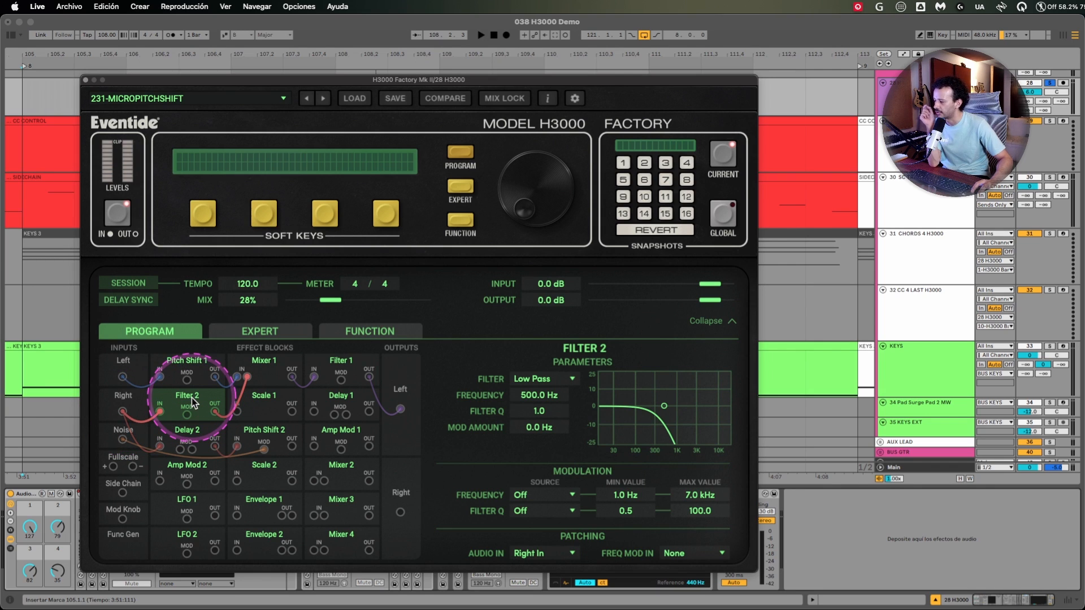
# Change Filter 2 to High Pass and lower its frequency to about 210 Hz
pyautogui.click(544, 378)
pyautogui.click(543, 413)
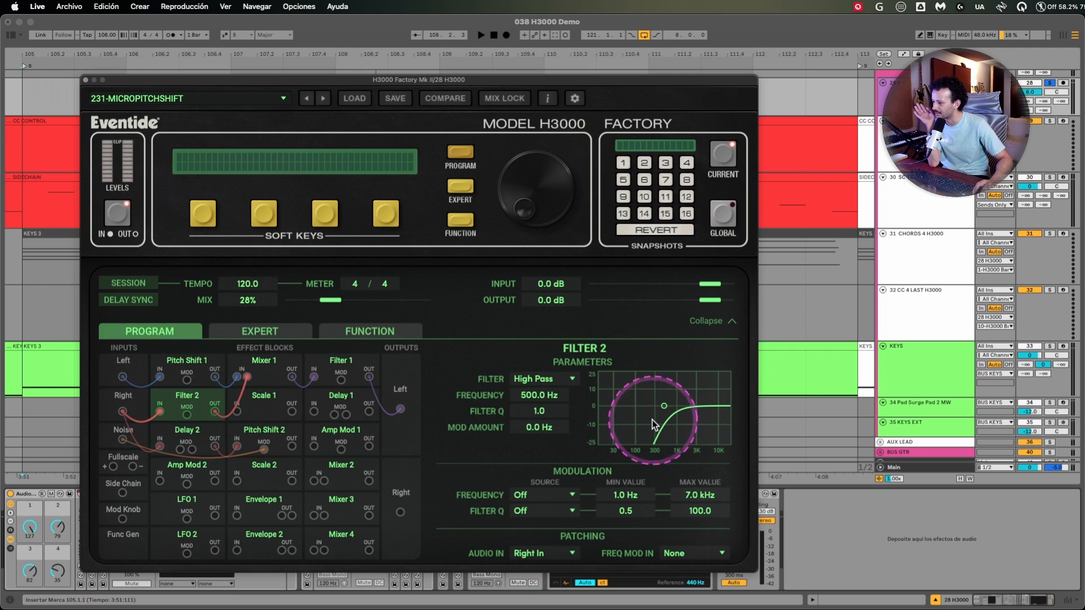
pyautogui.moveTo(664, 405); pyautogui.dragTo(652, 411)
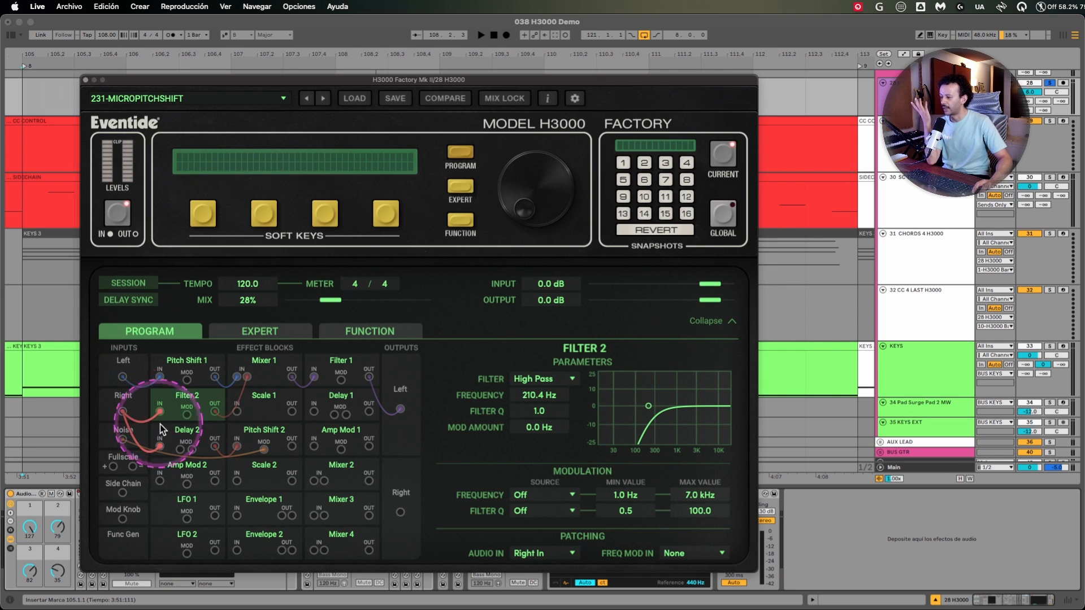
# Review Delay 2's settings and patch Pitch Shift 2's output to the Right output
pyautogui.click(189, 435)
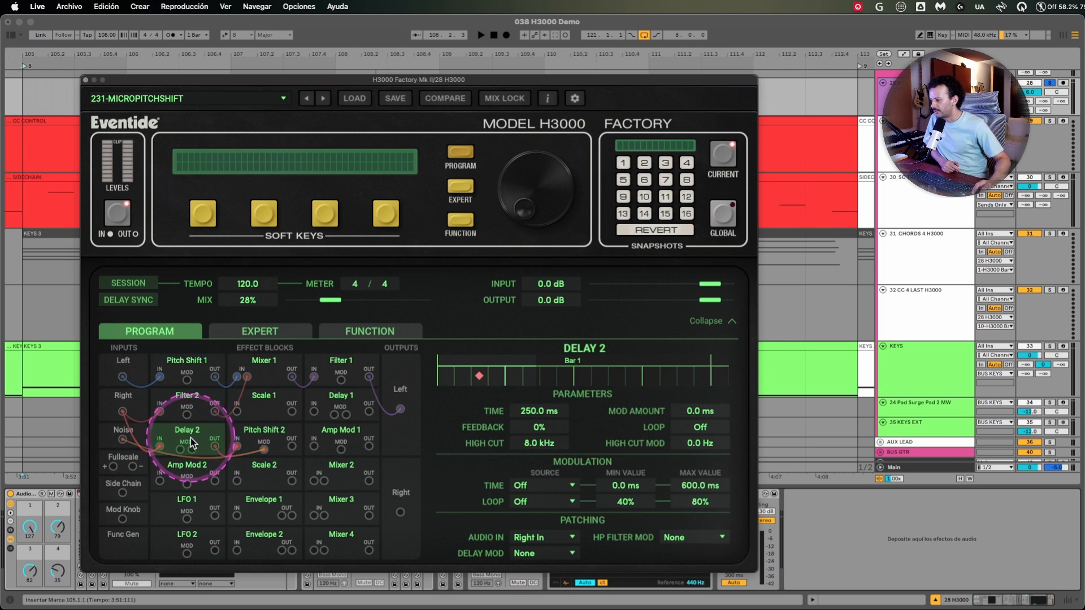
pyautogui.click(259, 436)
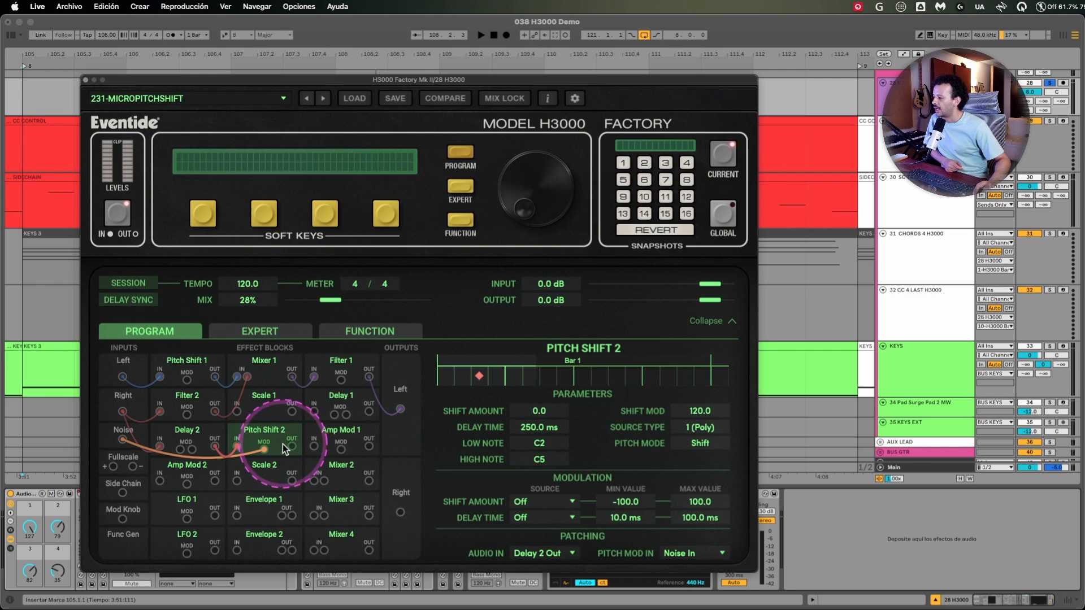
pyautogui.moveTo(294, 449); pyautogui.dragTo(399, 514)
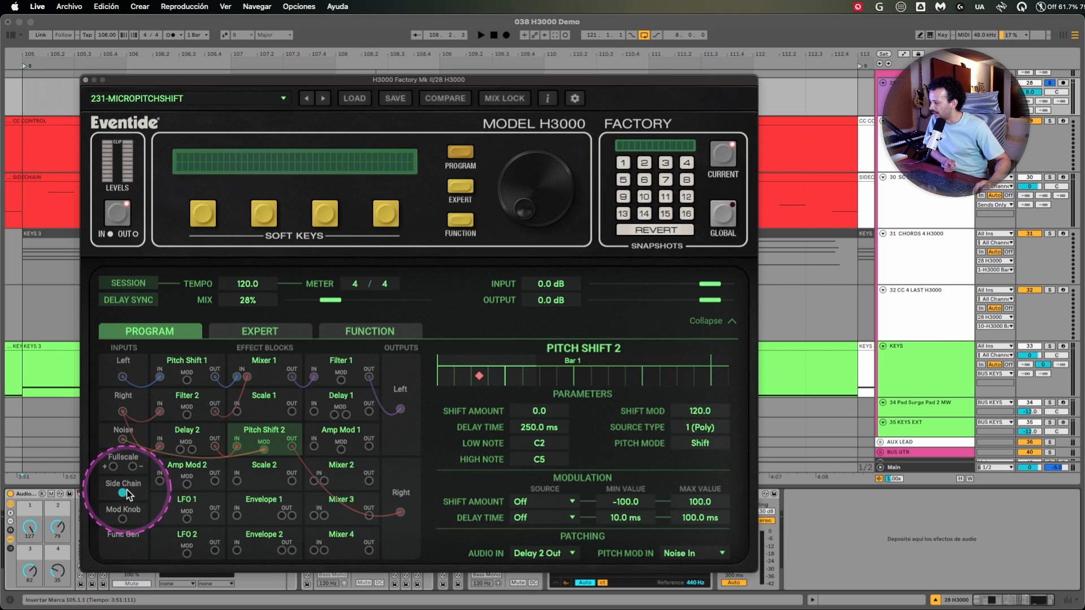
# Patch LFO 1's output into Filter 2's modulation input and set the filter's Mod Amount to 350 Hz
pyautogui.click(122, 540)
pyautogui.moveTo(188, 517); pyautogui.dragTo(187, 417)
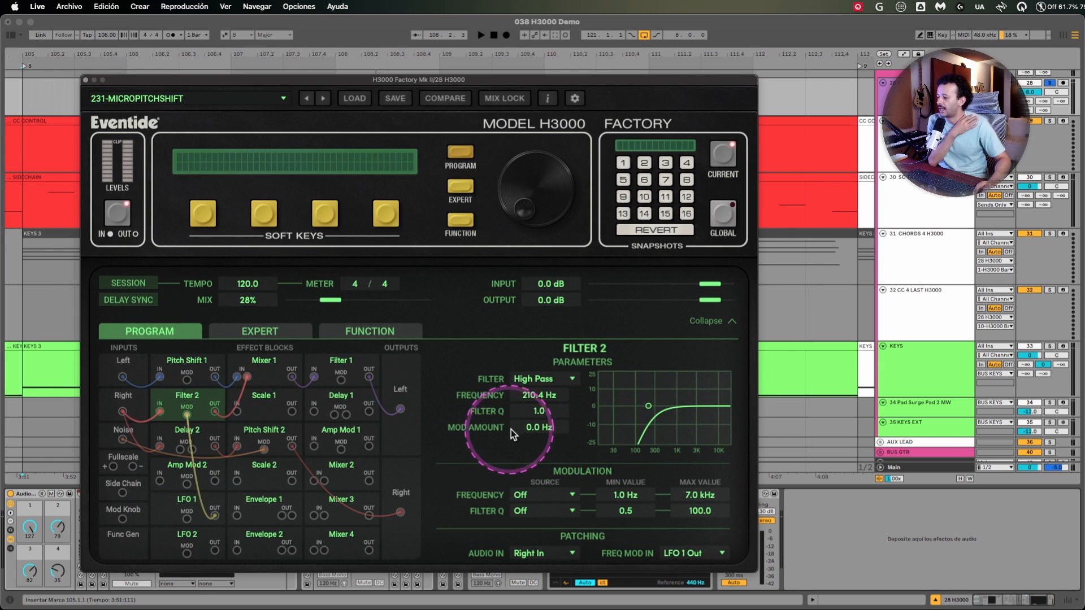
pyautogui.moveTo(555, 415); pyautogui.dragTo(555, 415)
pyautogui.doubleClick(550, 428)
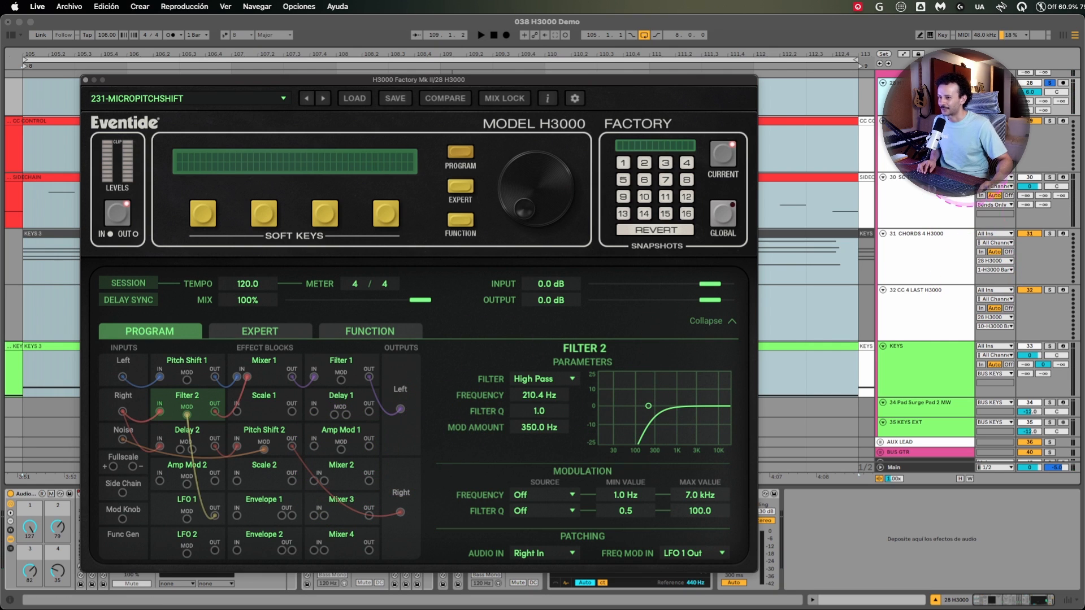
# Select the KEYS track, clear the track solos and play the loop in the full mix
pyautogui.click(941, 368)
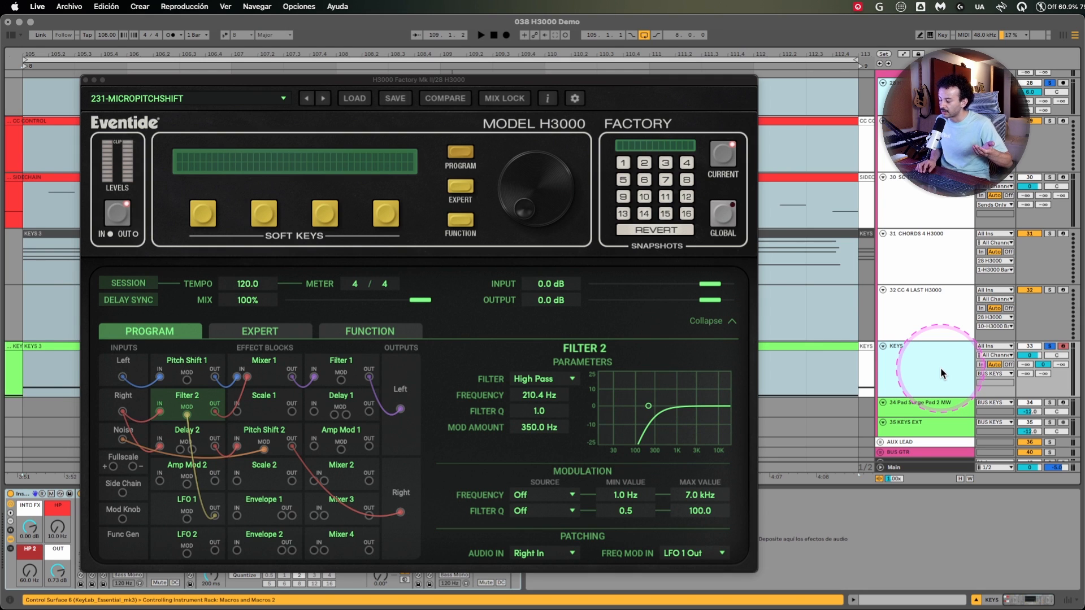
pyautogui.press('space')
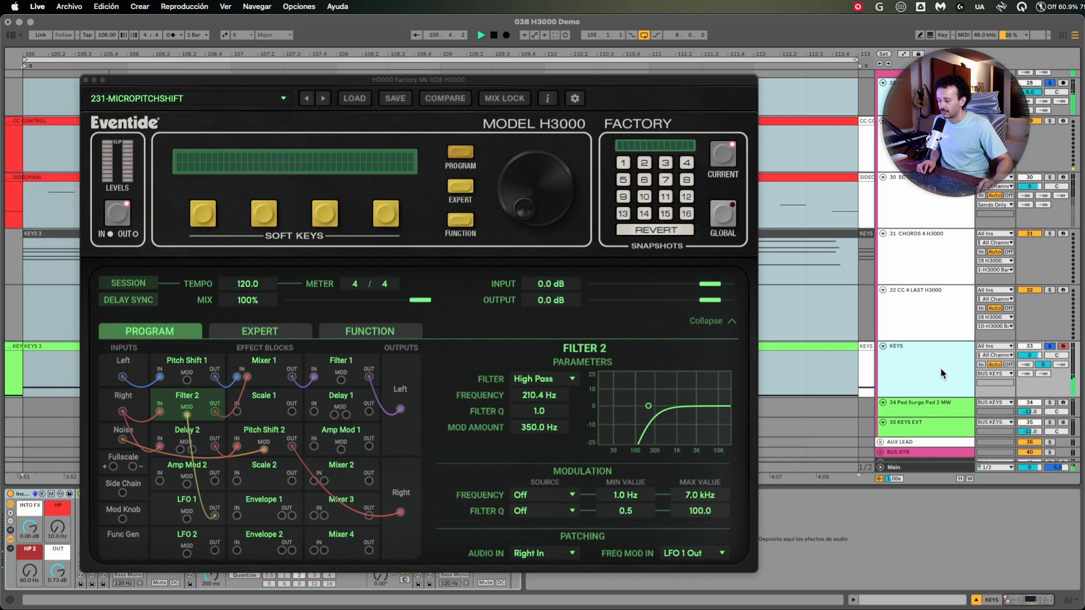
pyautogui.scroll(5, 941, 367)
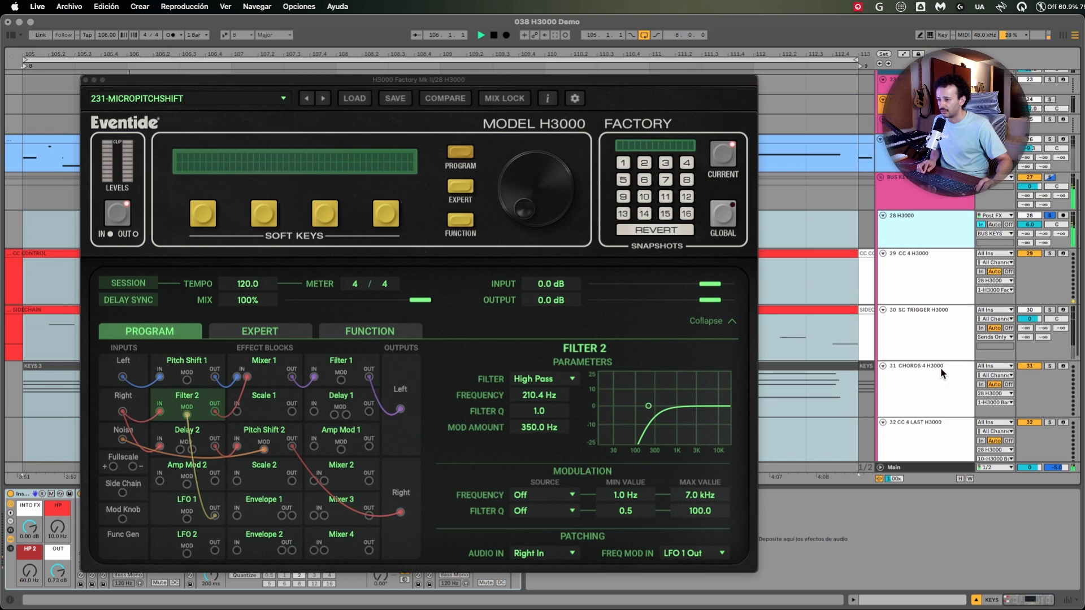
pyautogui.click(1051, 139)
pyautogui.press('space')
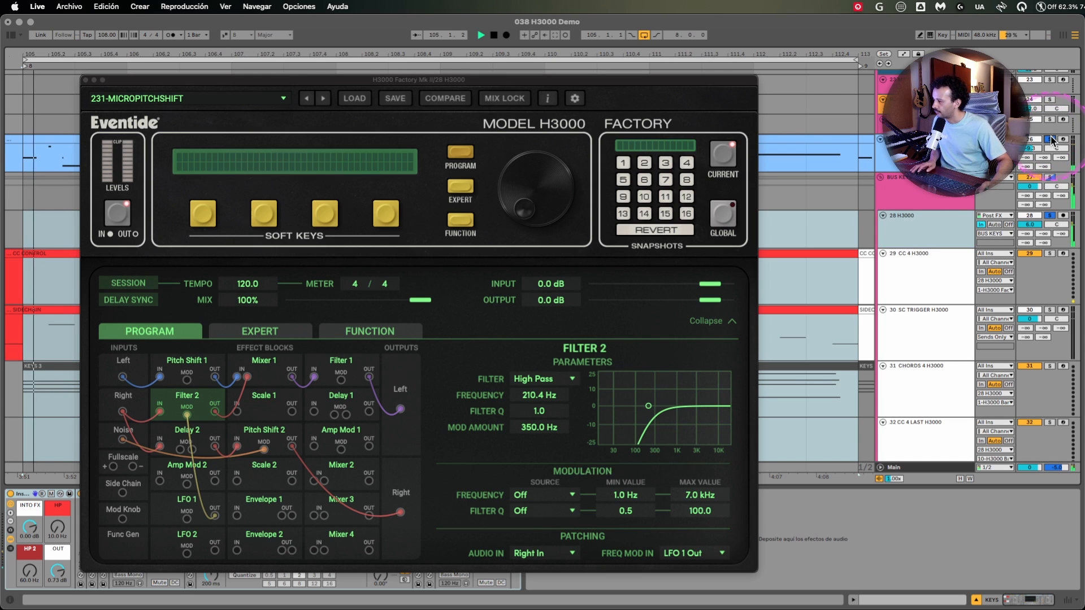
# Play the loop again and select the SC TRIGGER H3000 track to check the sidechain source
pyautogui.scroll(-3, 948, 197)
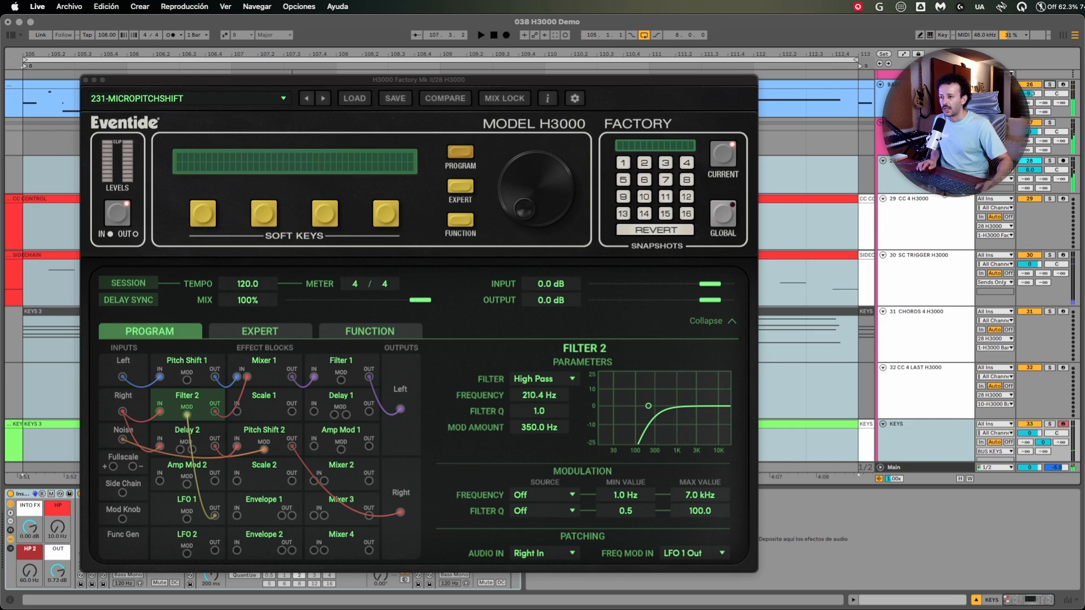
pyautogui.press('space')
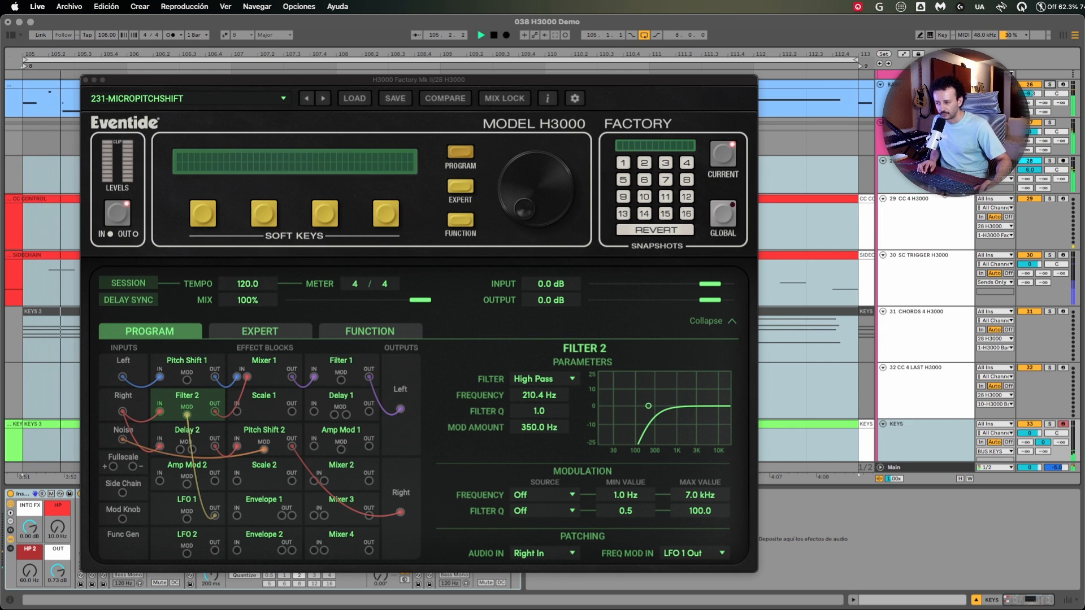
pyautogui.click(935, 269)
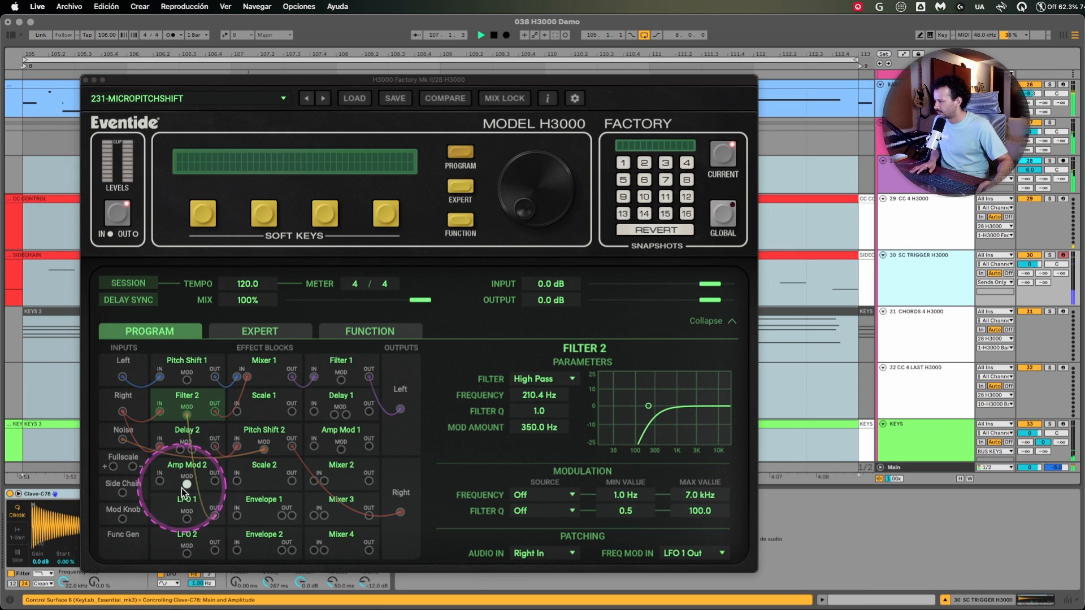
pyautogui.press('space')
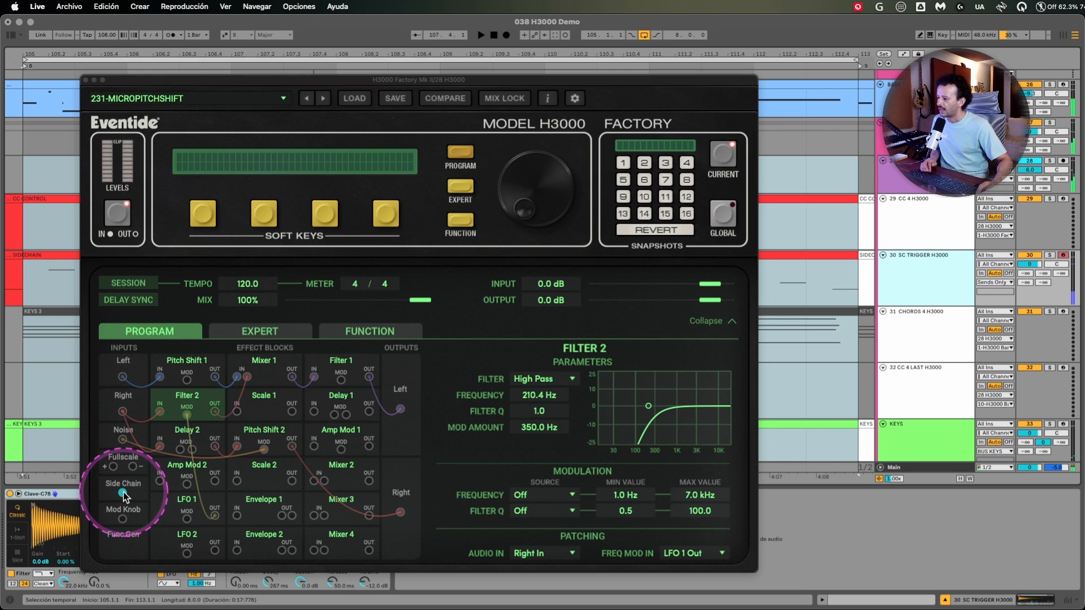
# Patch the Side Chain input into Filter 1's modulation input and set the filter's Mod Amount to 350 Hz
pyautogui.moveTo(129, 490); pyautogui.dragTo(340, 380)
pyautogui.moveTo(561, 427); pyautogui.dragTo(561, 419)
pyautogui.doubleClick(541, 427)
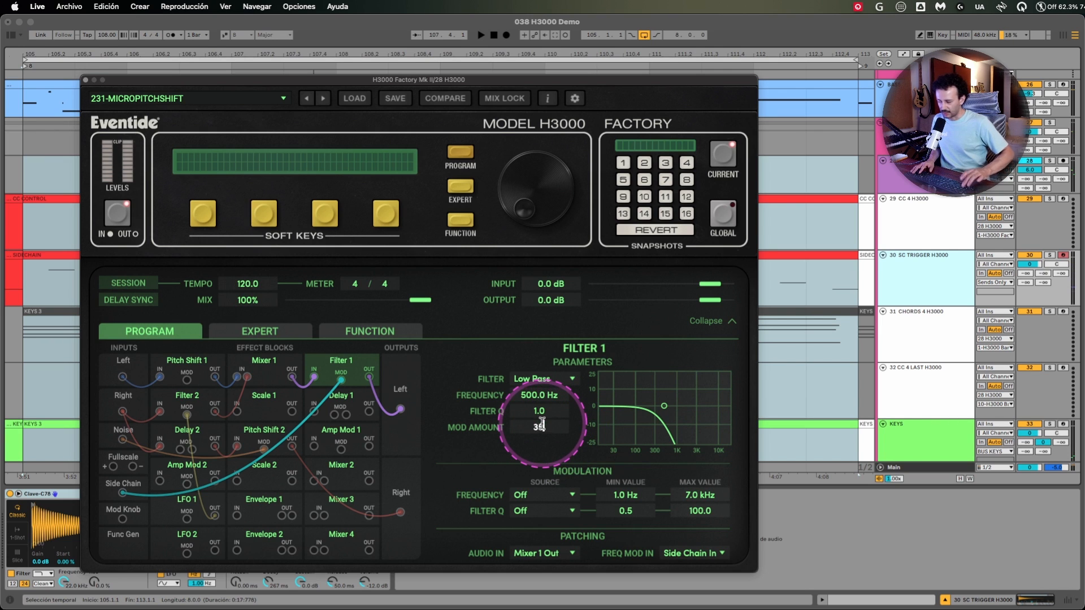
# Patch the Side Chain input into Delay 2's modulation input and set the delay's Mod Amount to 30 ms
pyautogui.moveTo(122, 493); pyautogui.dragTo(190, 452)
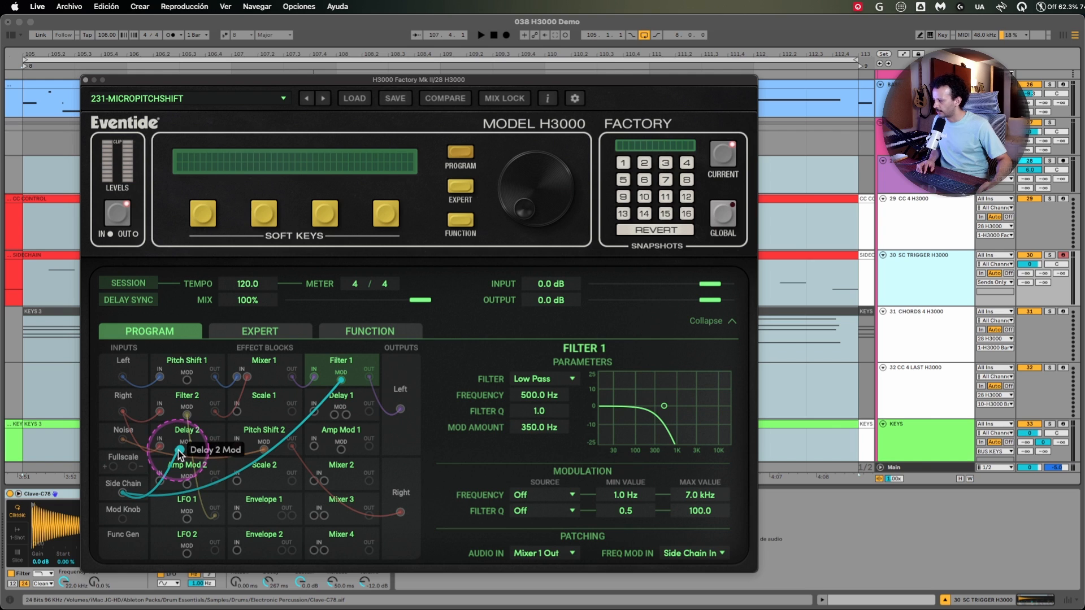
pyautogui.click(191, 448)
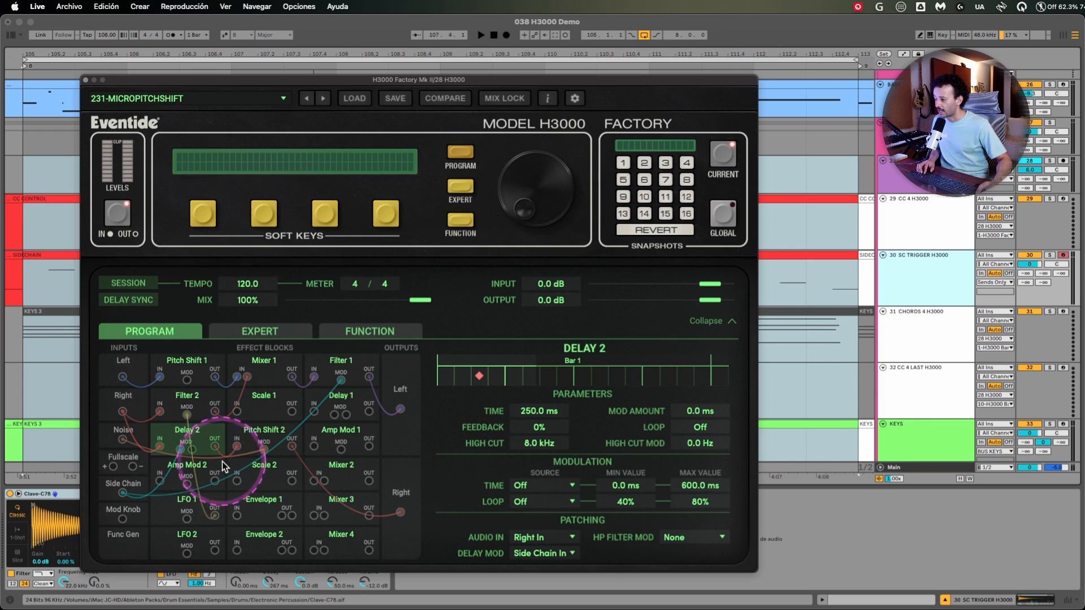
pyautogui.moveTo(707, 414); pyautogui.dragTo(709, 409)
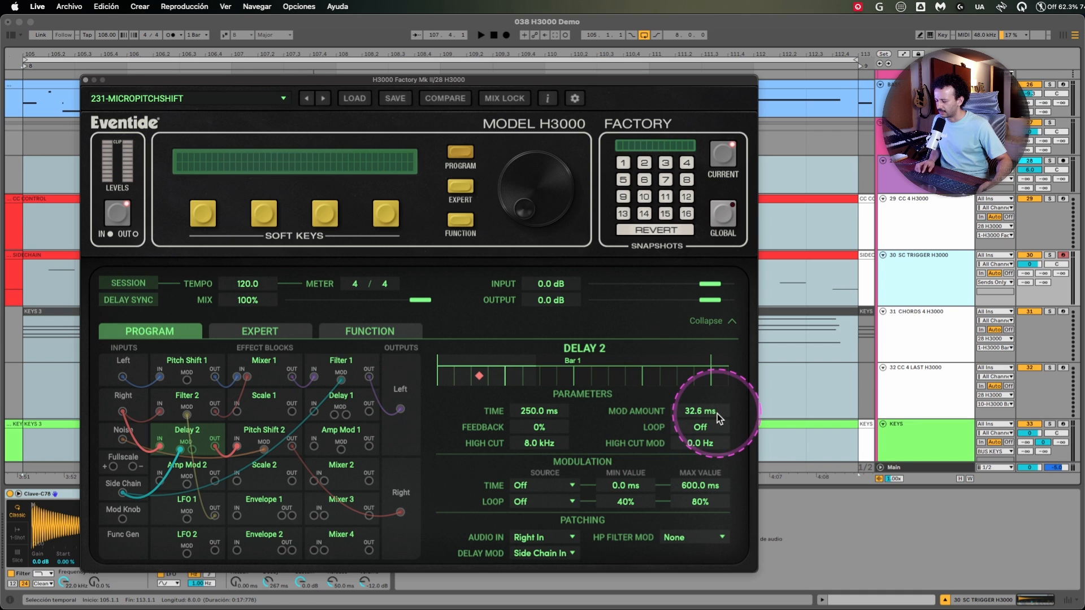
pyautogui.doubleClick(711, 413)
pyautogui.write('30')
pyautogui.press('Return')
# Play the loop, solo the H3000 track and raise Delay 2's Mod Amount to 35 ms
pyautogui.press('space')
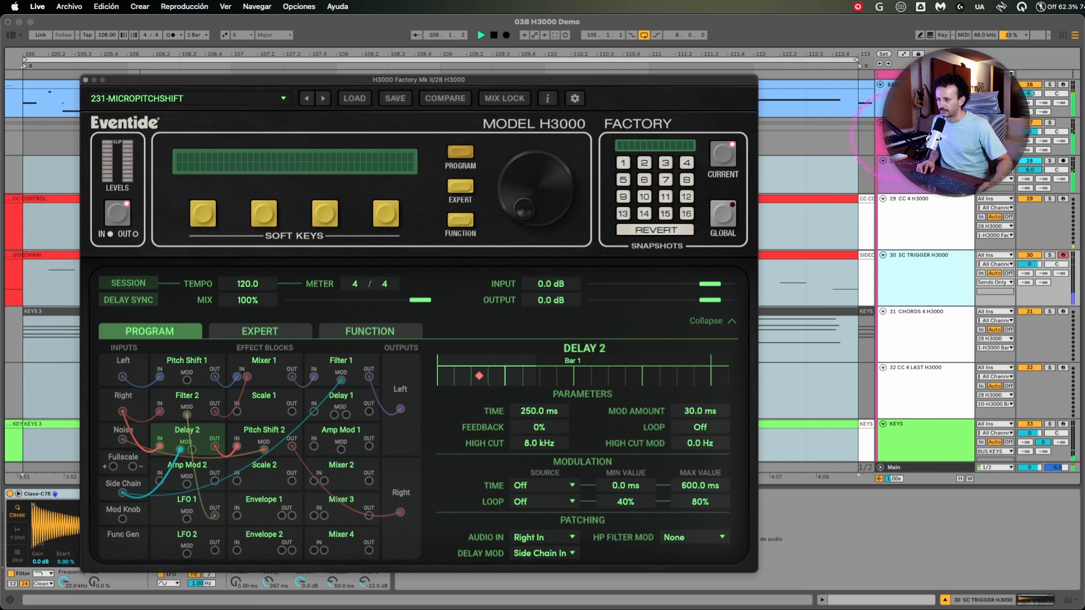
pyautogui.click(907, 170)
pyautogui.press('s')
pyautogui.moveTo(702, 418)
pyautogui.mouseDown()
pyautogui.moveTo(704, 299)
pyautogui.moveTo(711, 378)
pyautogui.moveTo(701, 416)
pyautogui.mouseUp()
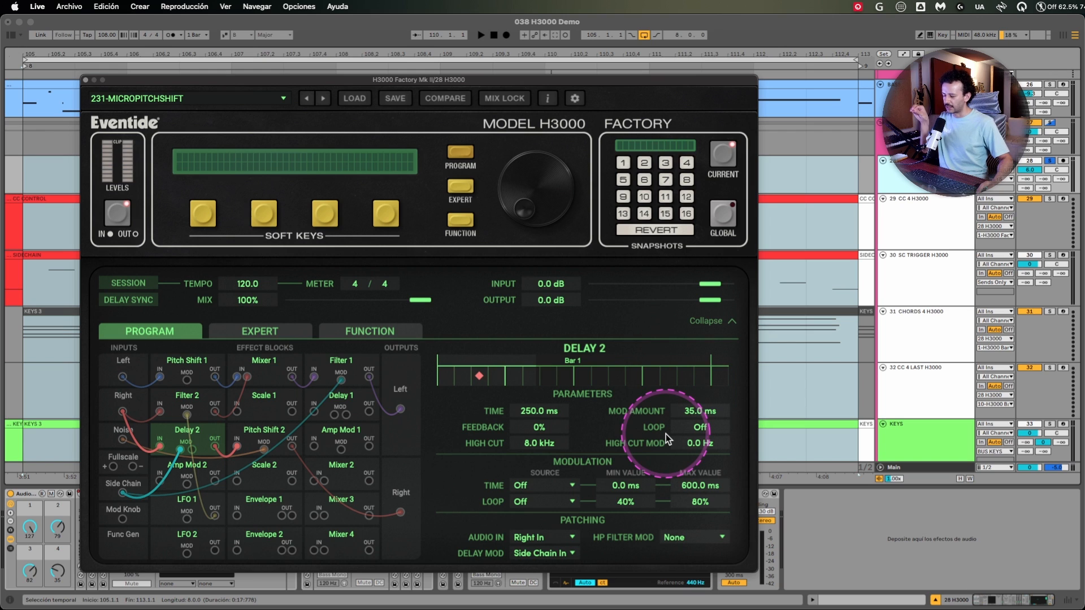
# Audition Delay 2's Loop by switching it on and off during playback, leaving it Off
pyautogui.click(699, 428)
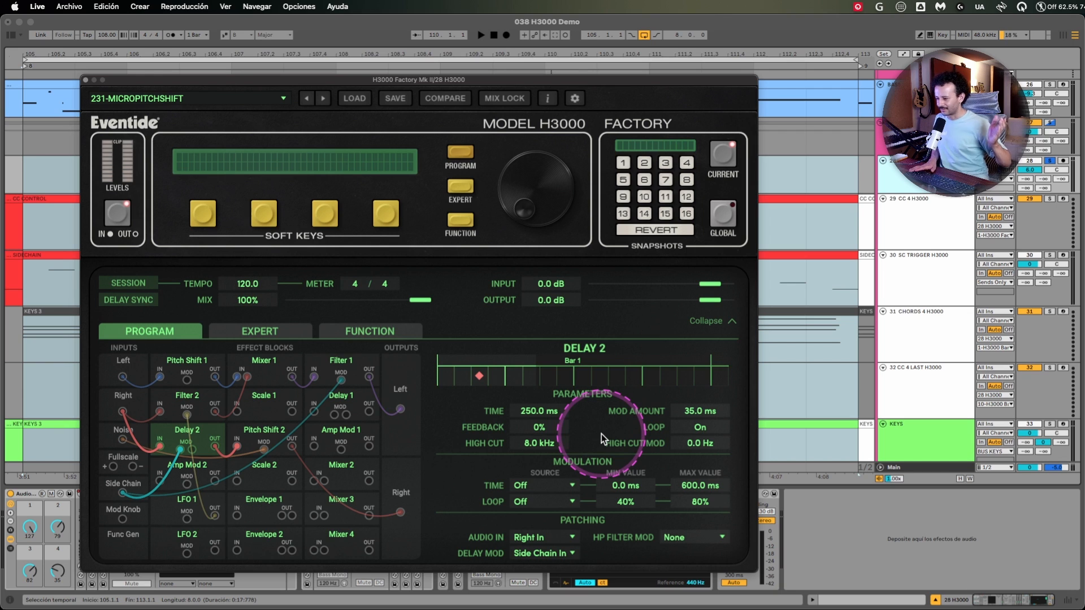
pyautogui.press('space')
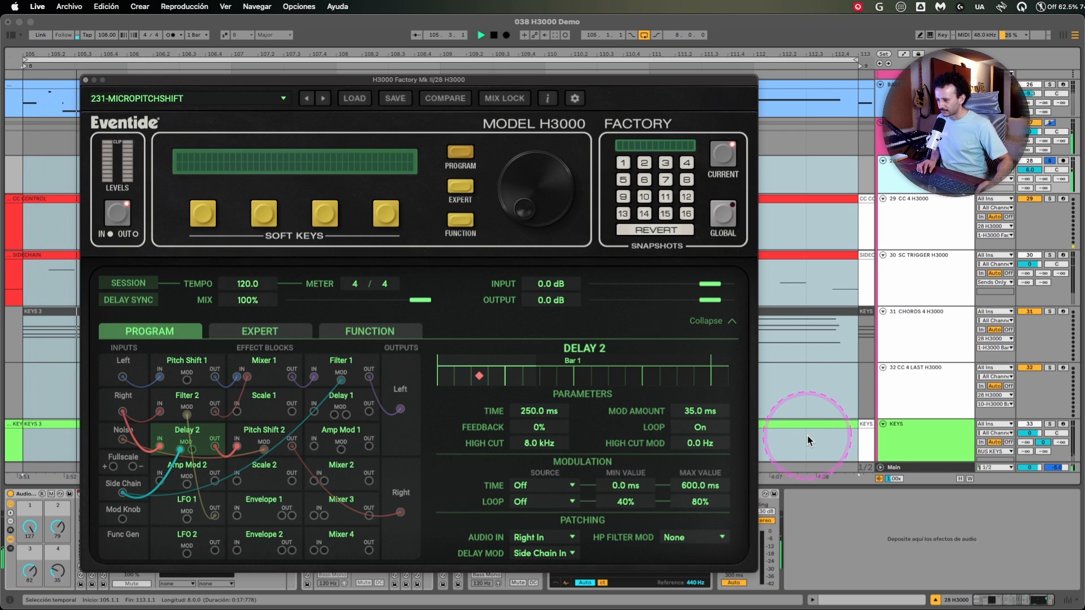
pyautogui.click(701, 428)
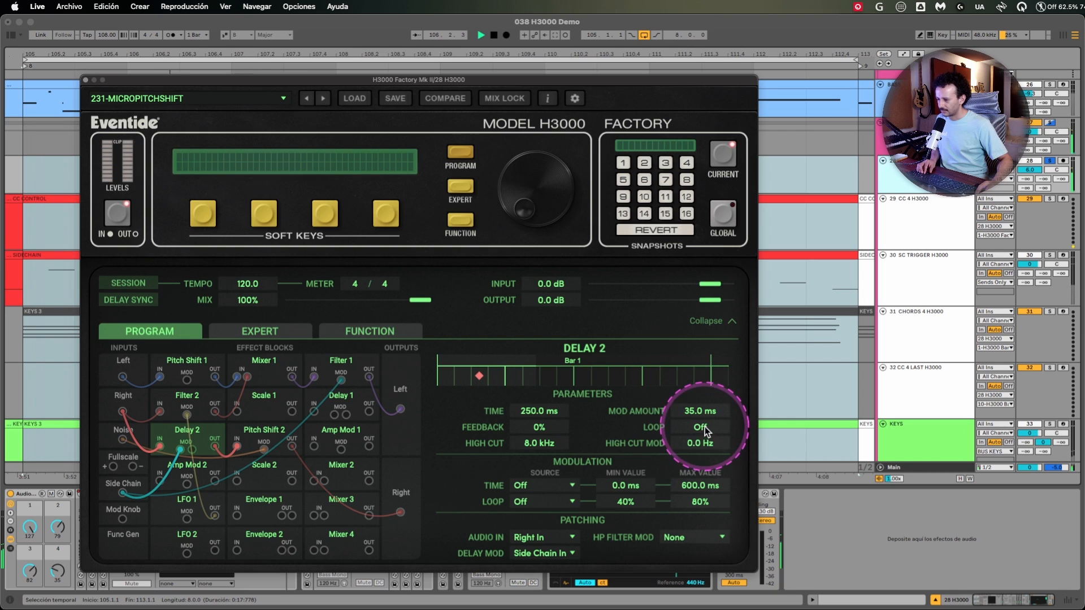
pyautogui.click(712, 429)
pyautogui.click(706, 429)
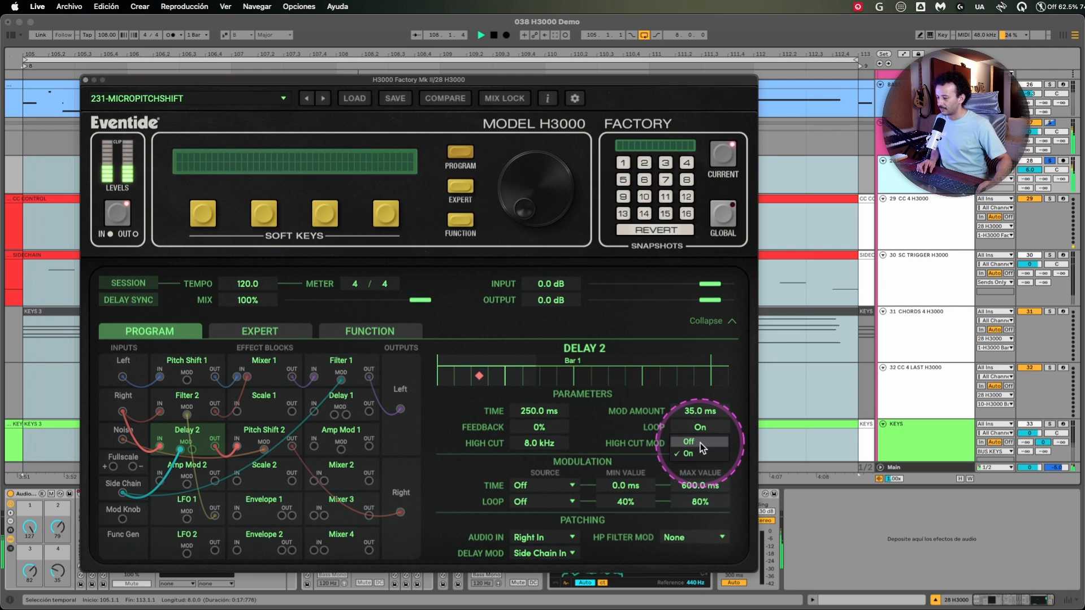
pyautogui.click(700, 444)
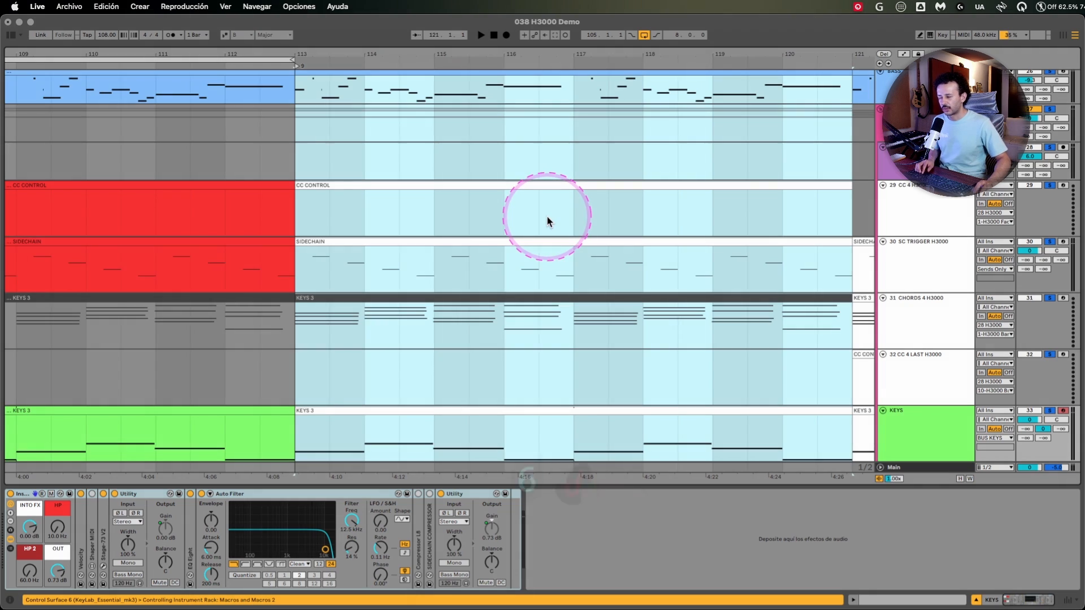
# Zoom to bars 113 to 121, fold the fourth H3000 Factory in the H3000 track's chain and inspect the first one
pyautogui.press('z')
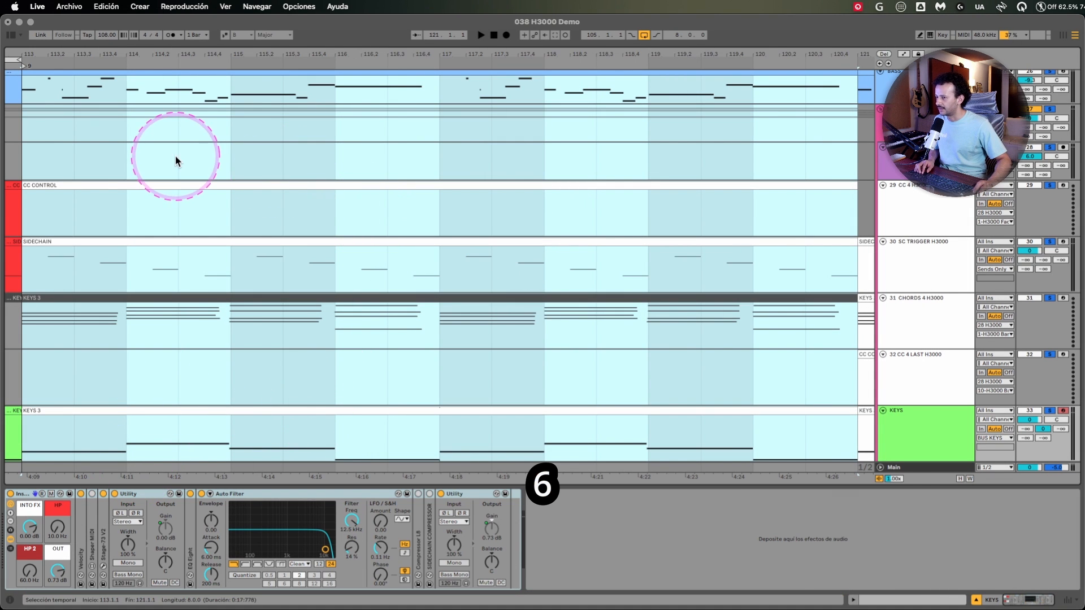
pyautogui.click(19, 158)
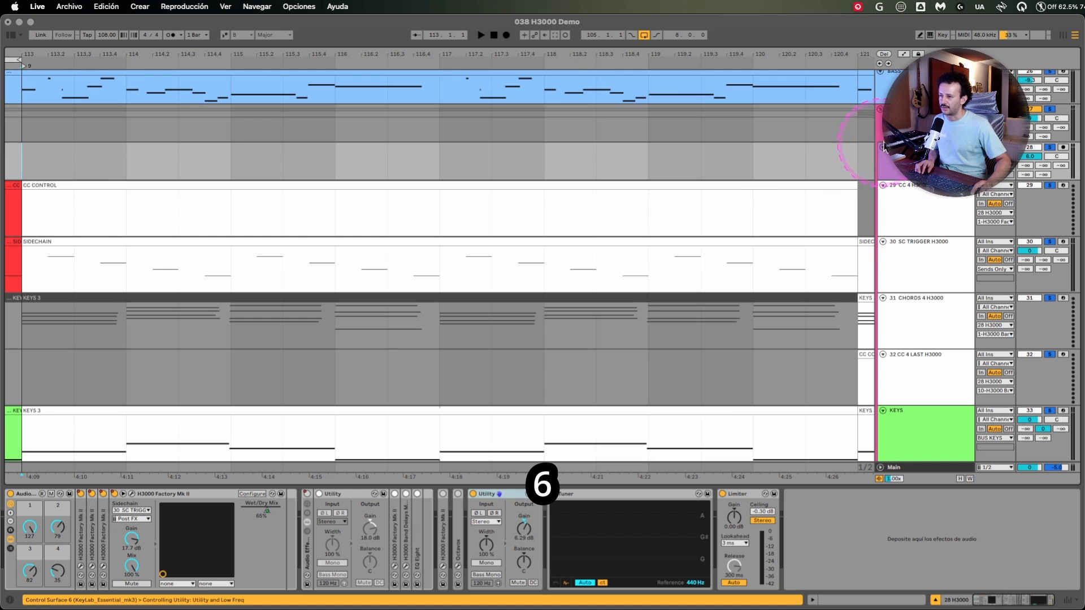
pyautogui.doubleClick(160, 492)
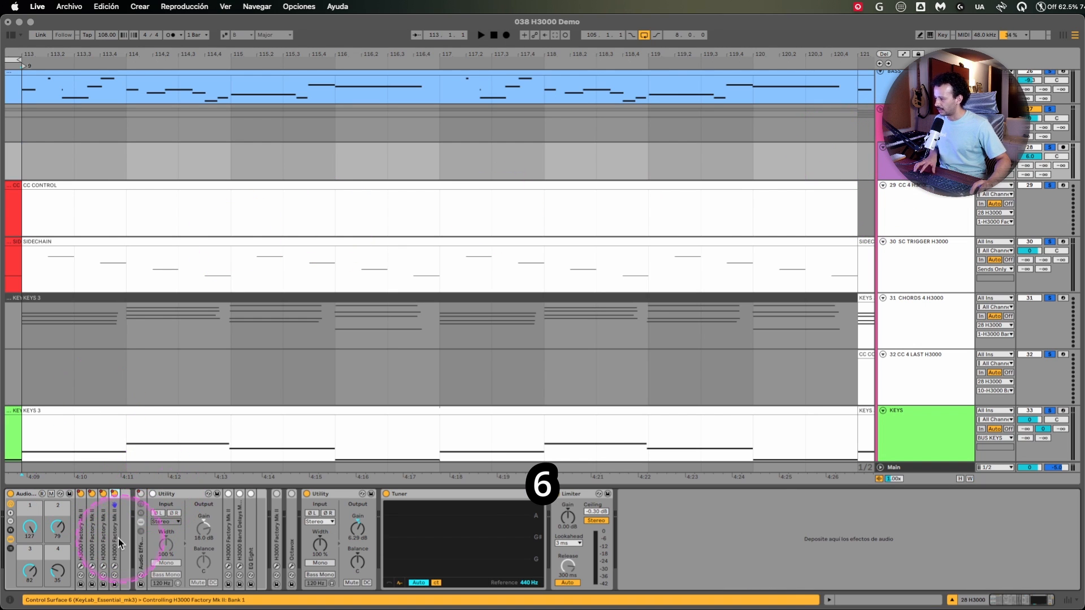
pyautogui.doubleClick(85, 529)
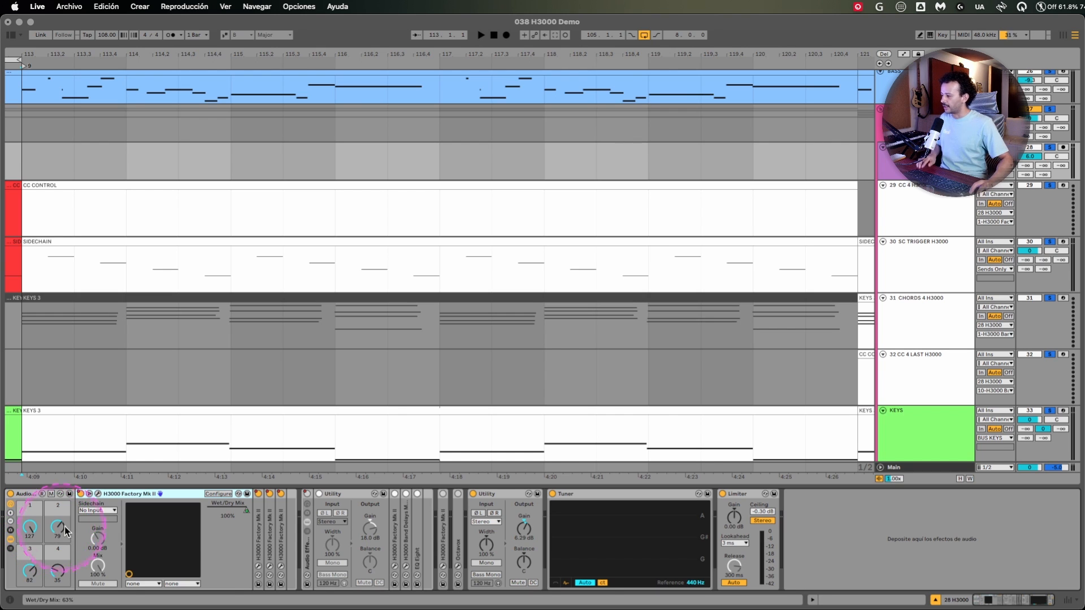
pyautogui.doubleClick(120, 494)
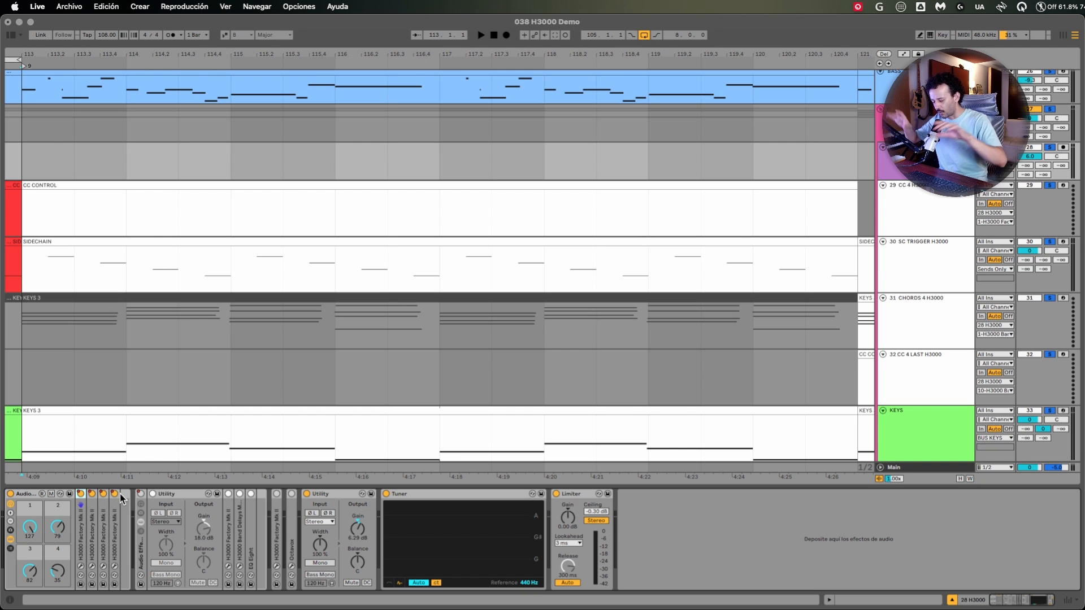
# Play the H3000 track from bar 113 and listen to the section
pyautogui.click(729, 263)
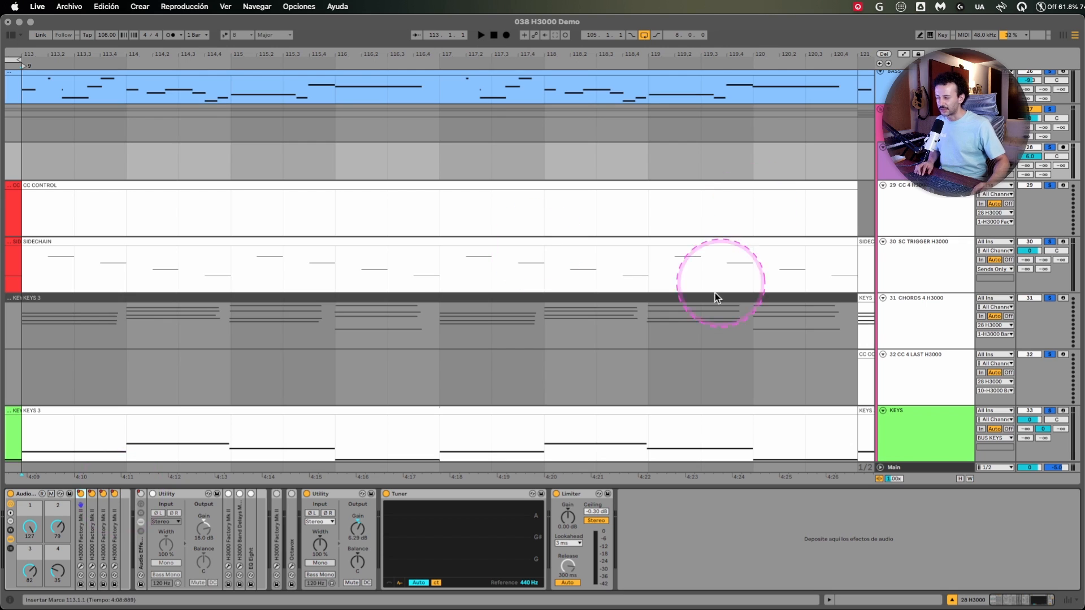
pyautogui.scroll(-2, 727, 271)
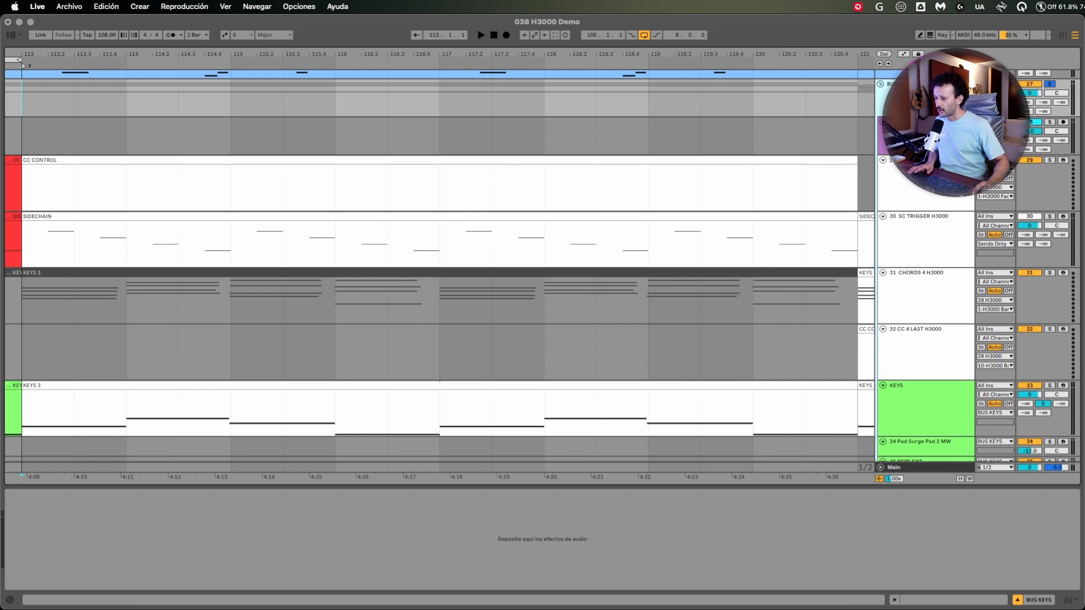
pyautogui.click(27, 144)
pyautogui.click(28, 146)
pyautogui.press('space')
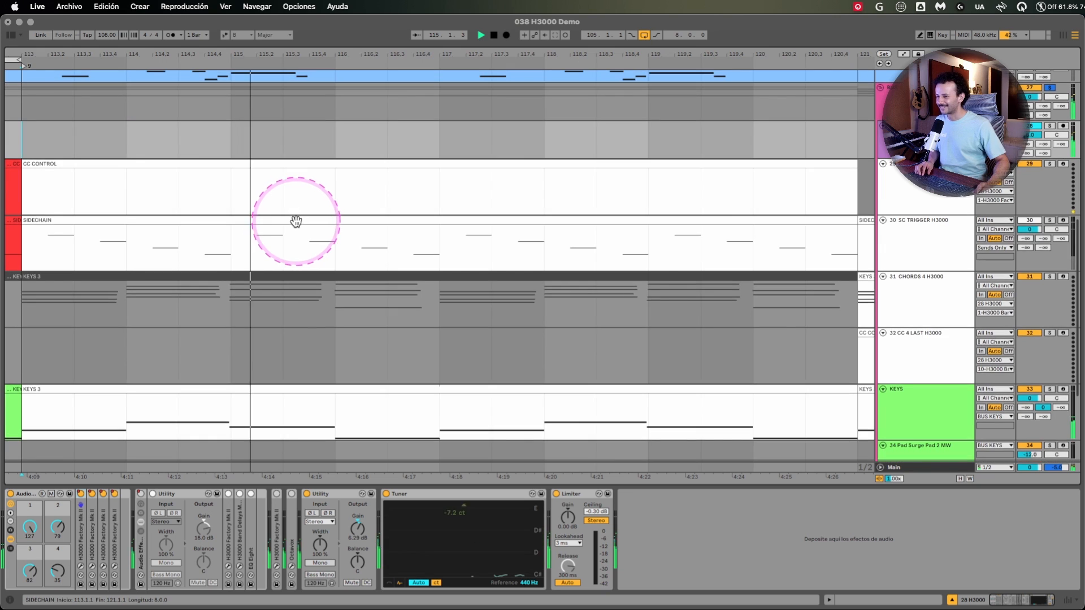
pyautogui.scroll(3, 300, 223)
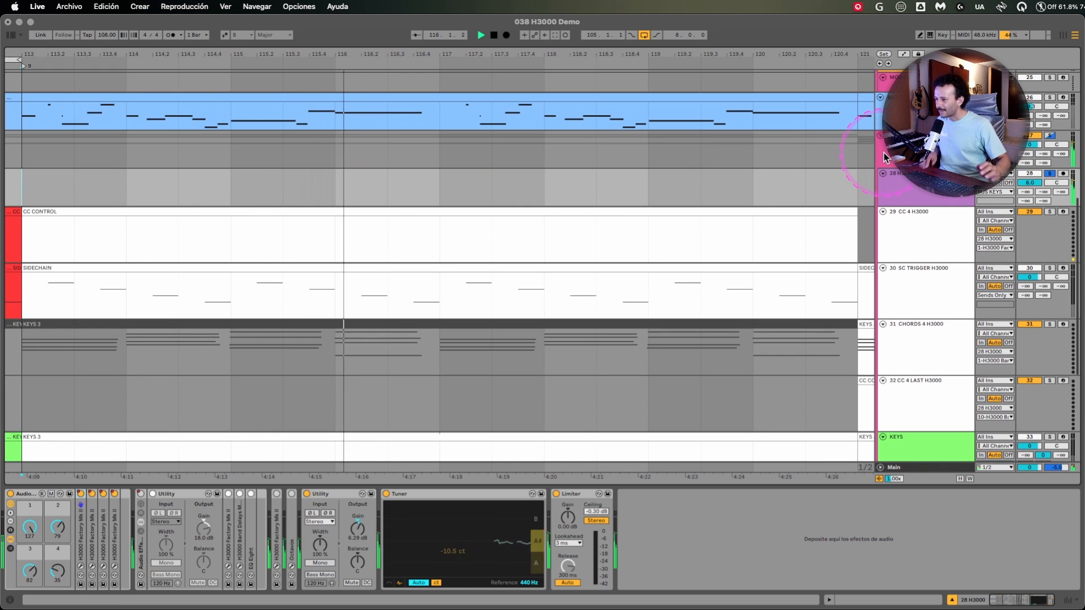
pyautogui.scroll(-2, 678, 240)
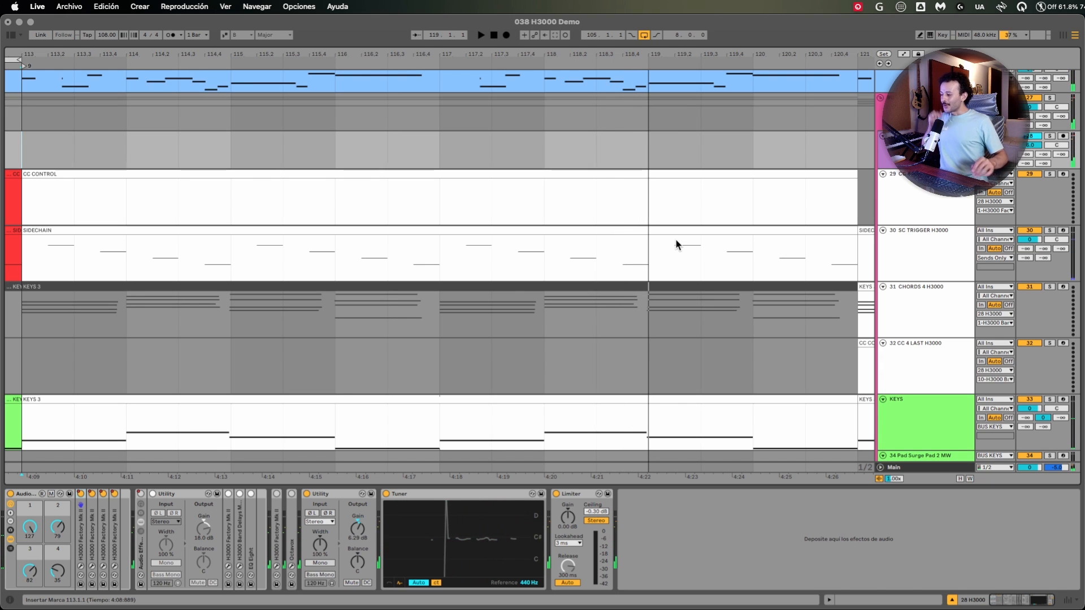
# Set the loop to the eight-bar SIDECHAIN clip at bar 121 and return to the H3000 track
pyautogui.hscroll(10, 676, 239)
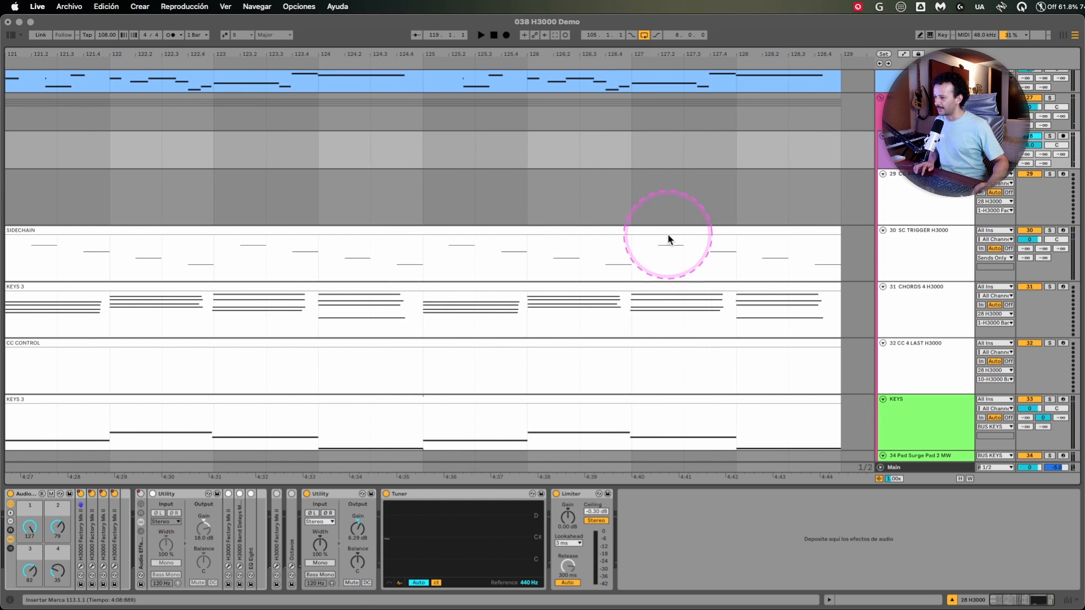
pyautogui.click(668, 234)
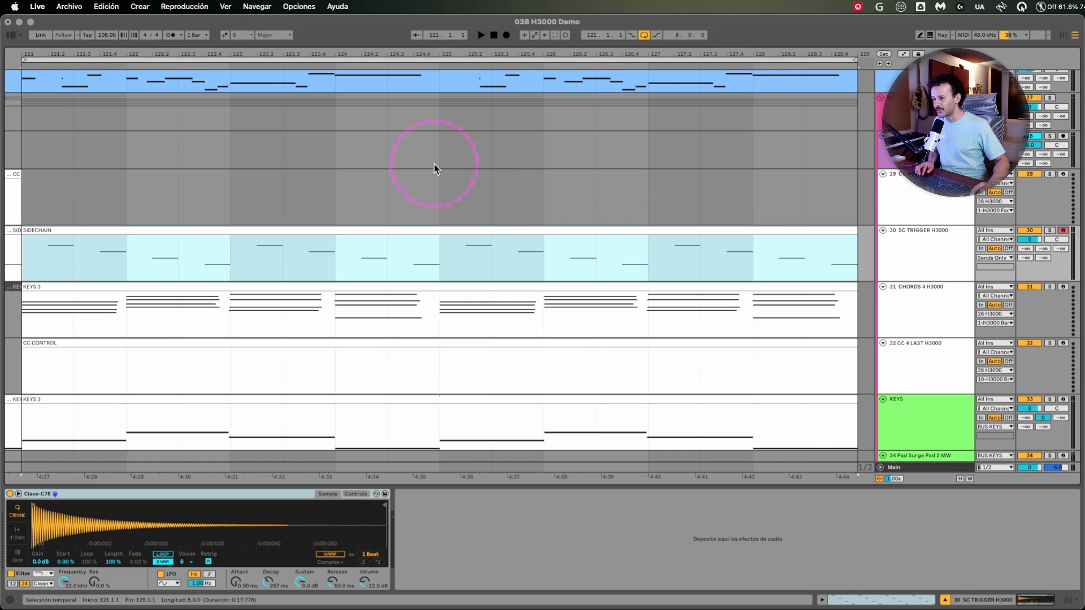
pyautogui.click(32, 146)
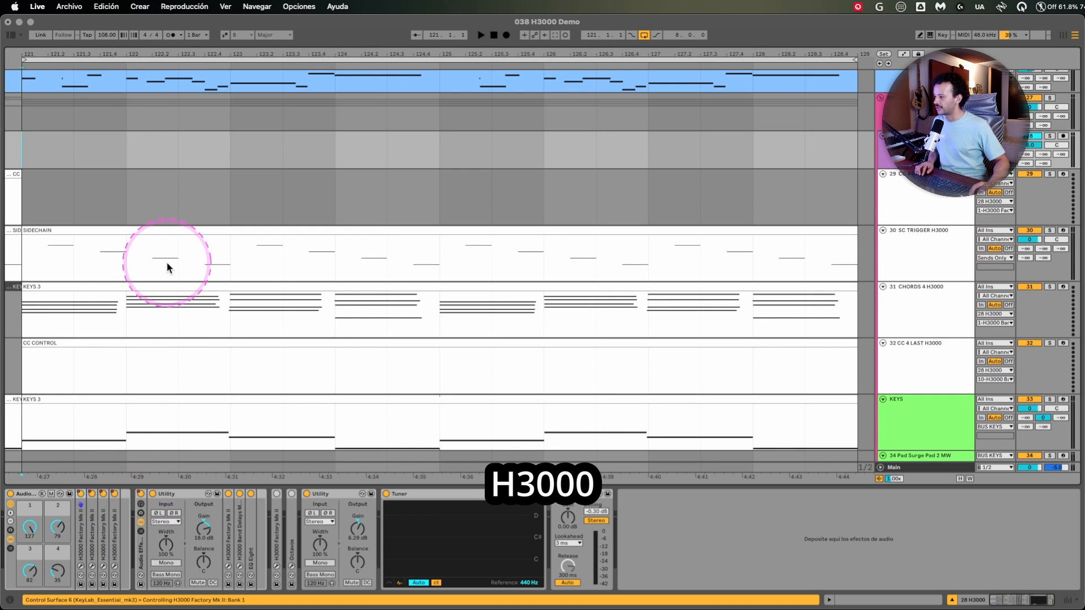
# Open the H3000 Band Delays device on the H3000 track, reposition its window and set its scaling to 150%
pyautogui.click(127, 149)
pyautogui.click(239, 565)
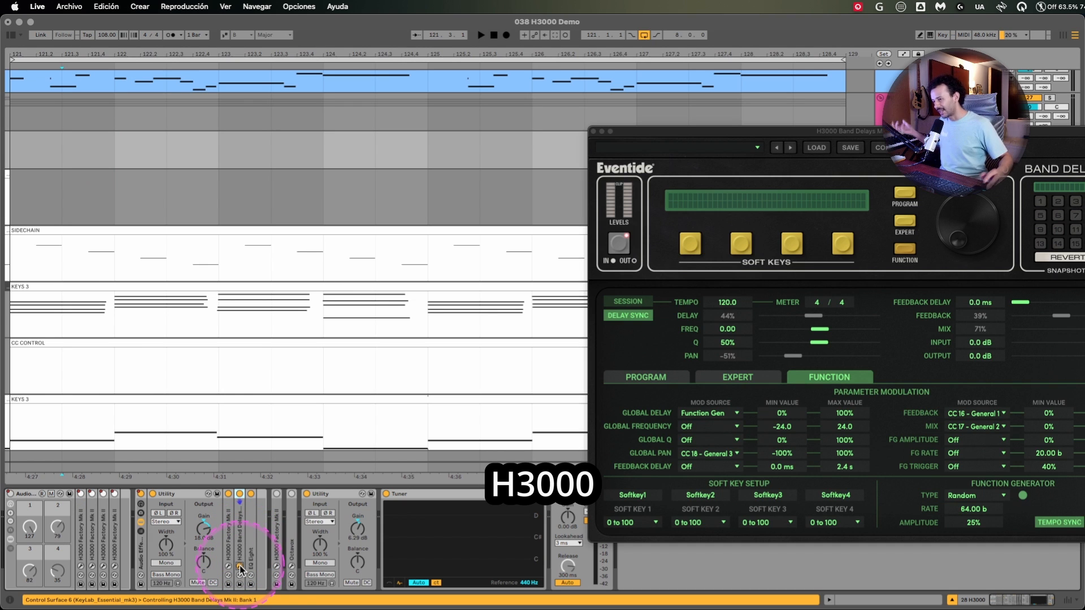
pyautogui.moveTo(938, 130); pyautogui.dragTo(387, 75)
pyautogui.moveTo(462, 72); pyautogui.dragTo(448, 50)
pyautogui.click(432, 65)
pyautogui.moveTo(447, 82)
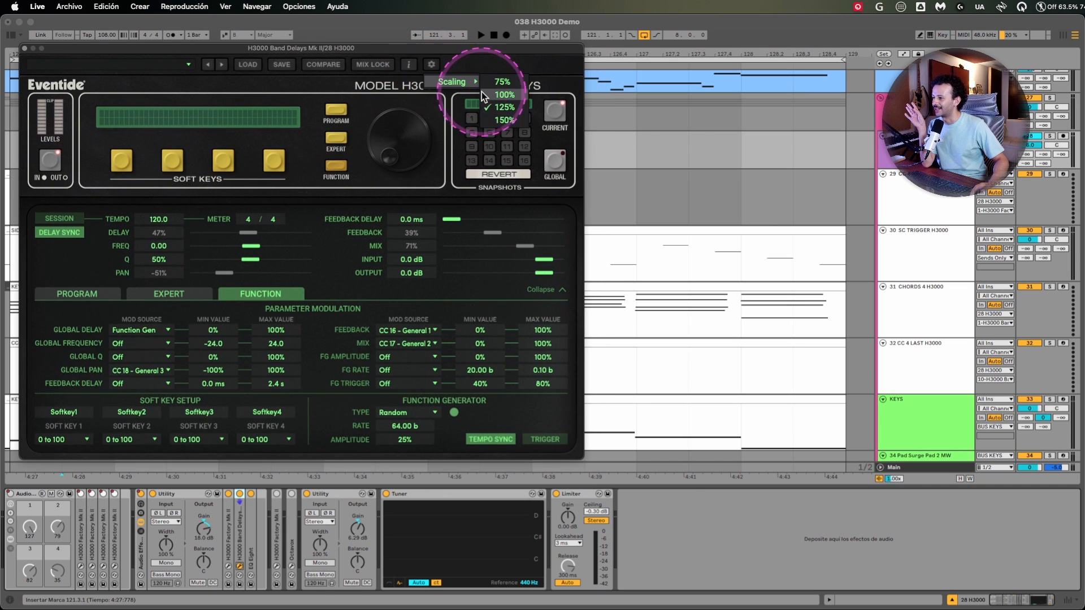
pyautogui.click(505, 122)
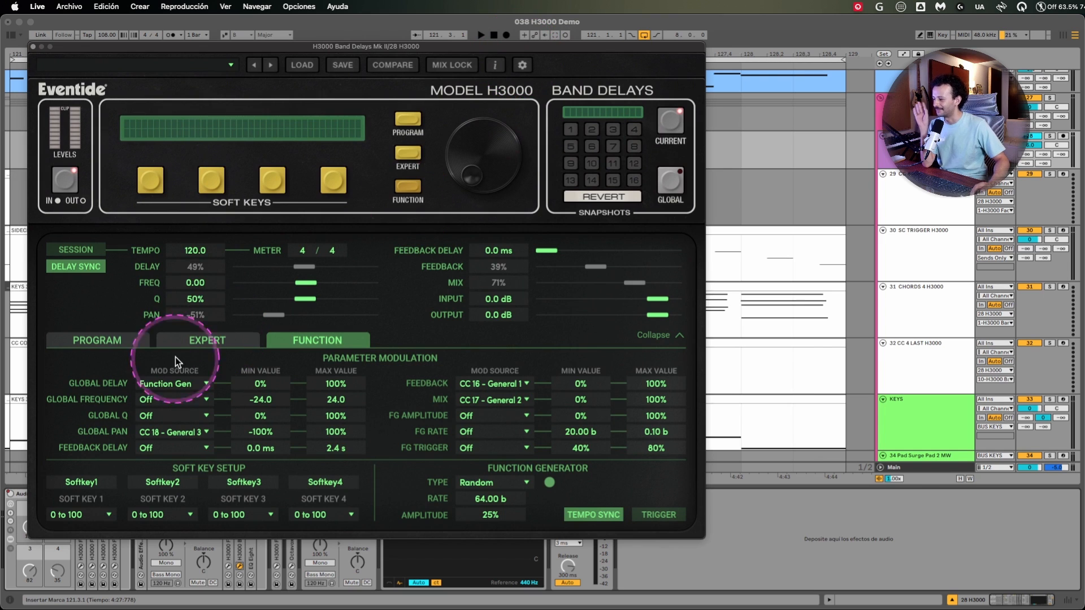
# Look over the H3000 Band Delays pages and trace the Factory patch through its Pitch Shift 1, Mixer 3, Delay 1 and Filter 1 blocks
pyautogui.click(195, 340)
pyautogui.click(96, 340)
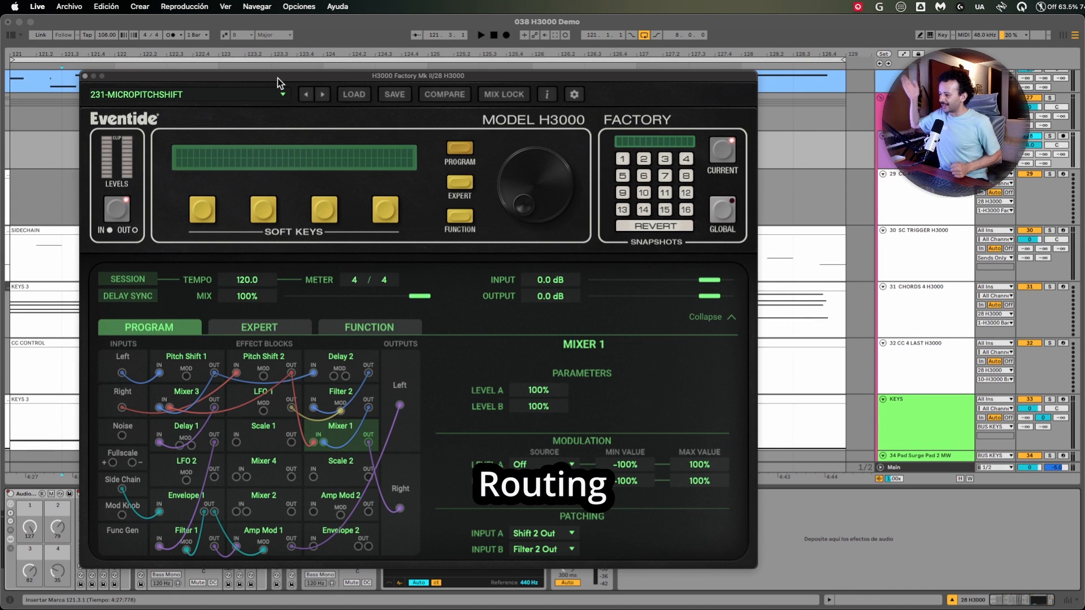
pyautogui.click(195, 367)
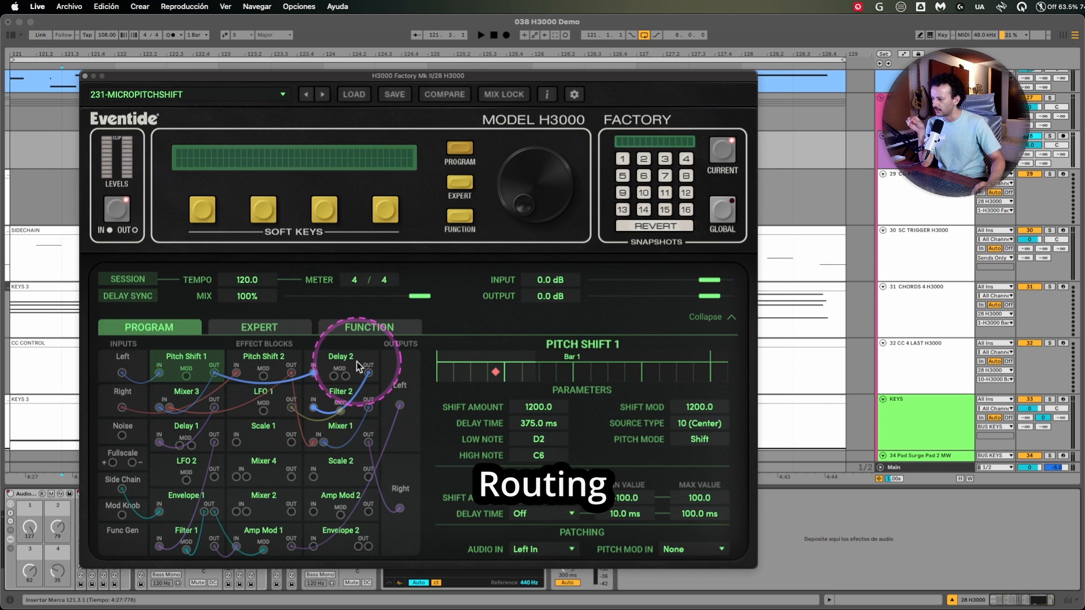
pyautogui.click(192, 405)
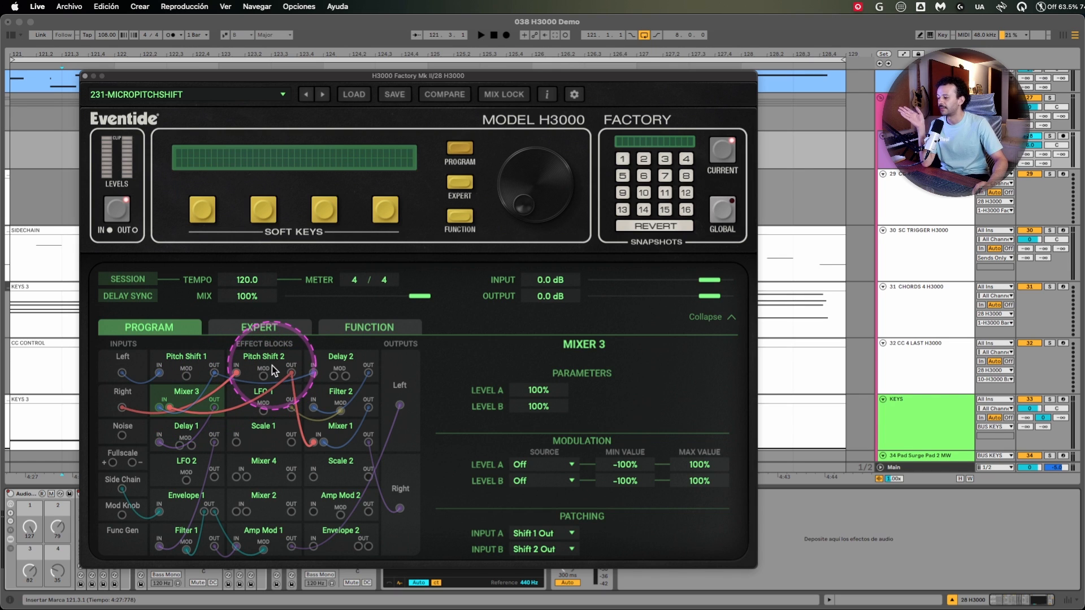
pyautogui.click(187, 436)
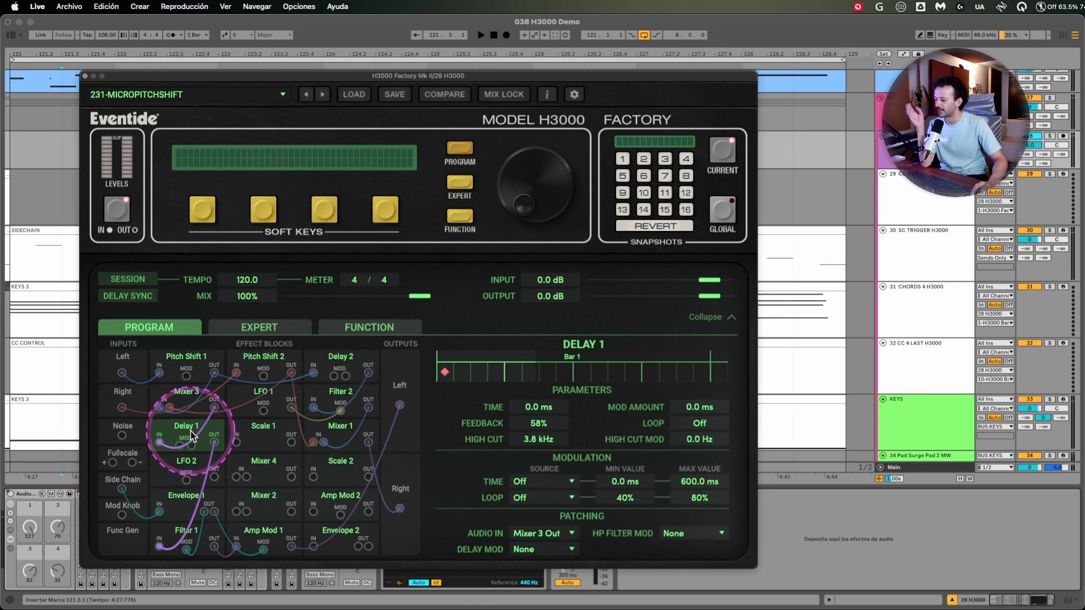
pyautogui.click(169, 539)
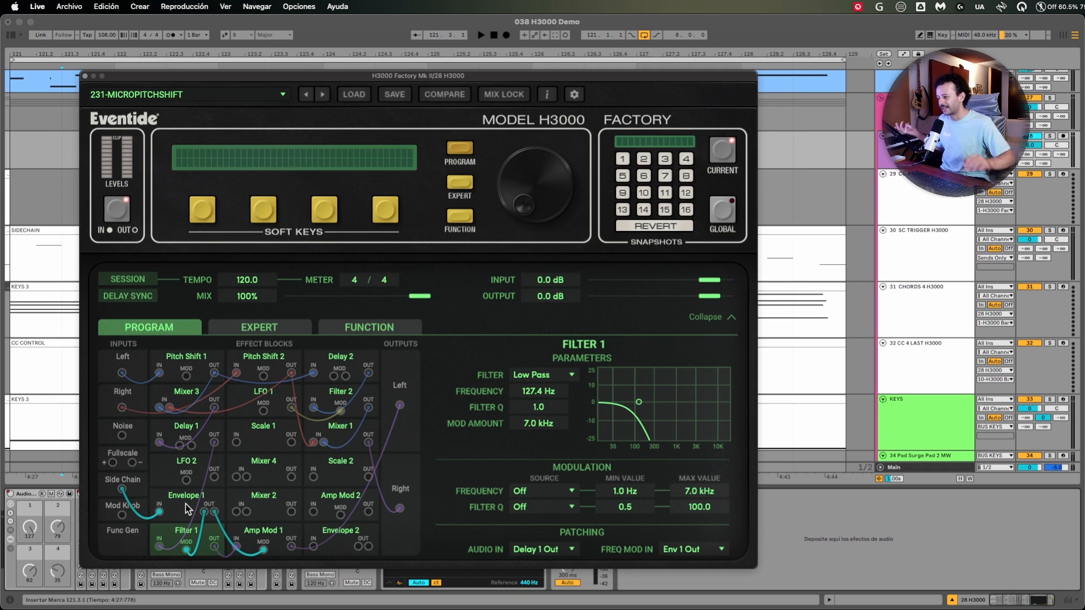
pyautogui.click(300, 534)
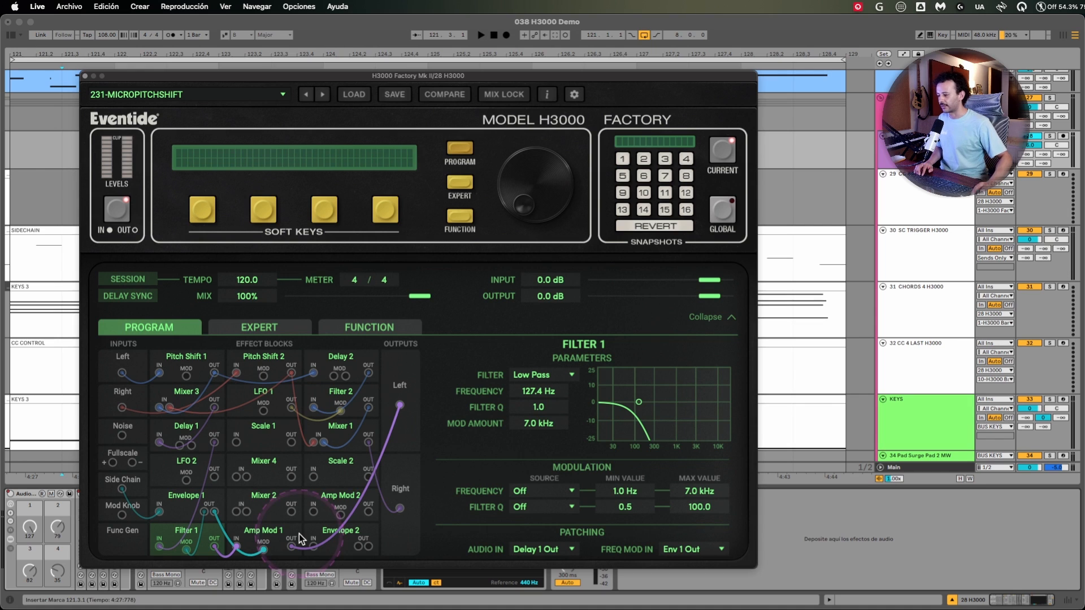
# Solo the H3000 track, unplug the cable from the Factory's Right output and play the loop
pyautogui.click(917, 149)
pyautogui.press('s')
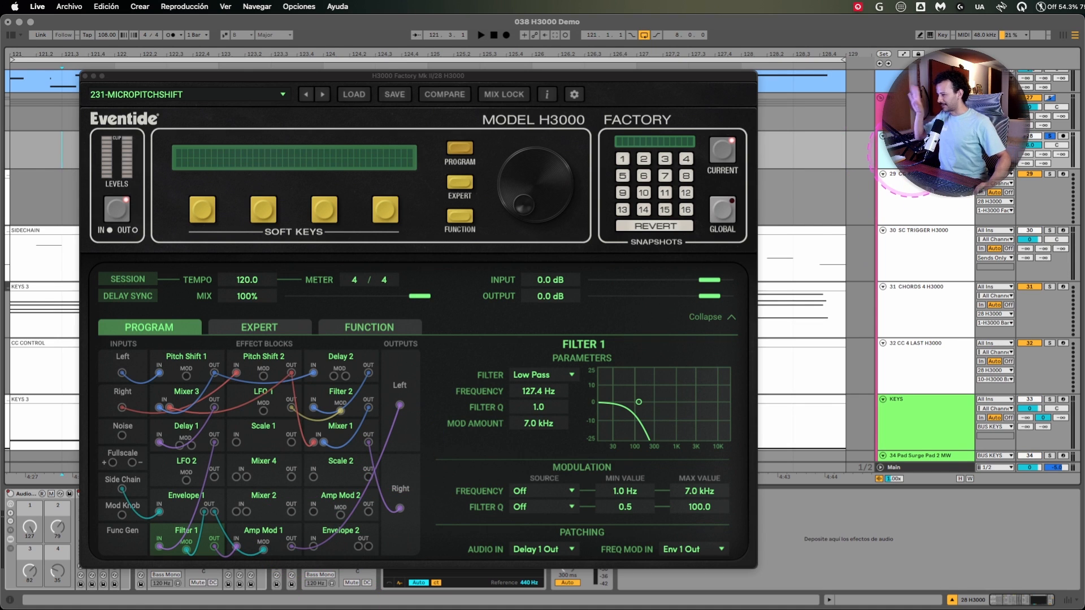
pyautogui.moveTo(400, 512); pyautogui.dragTo(349, 475)
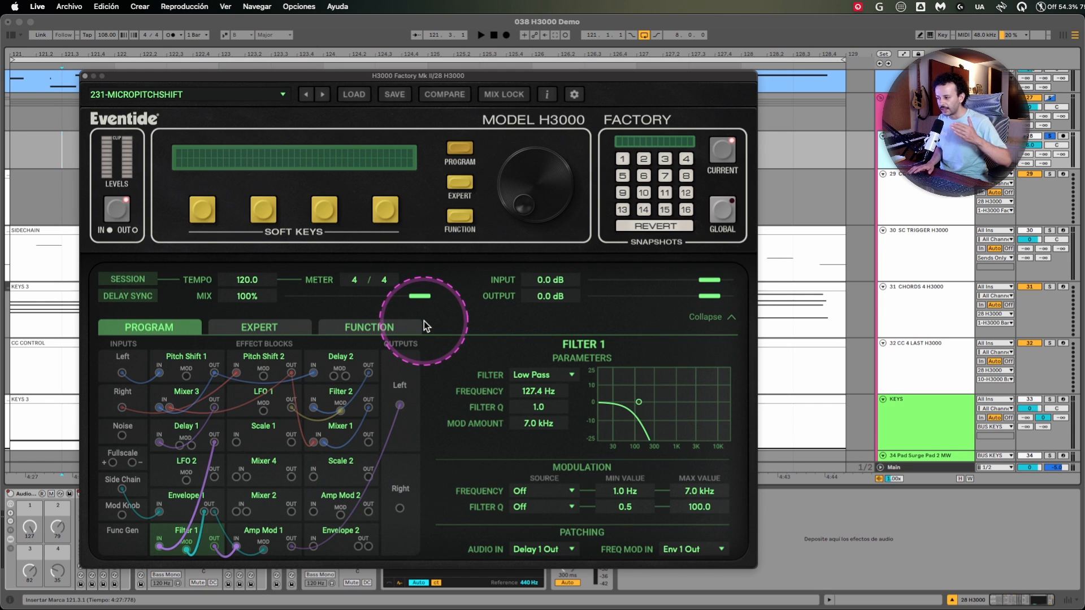
pyautogui.click(789, 524)
pyautogui.press('space')
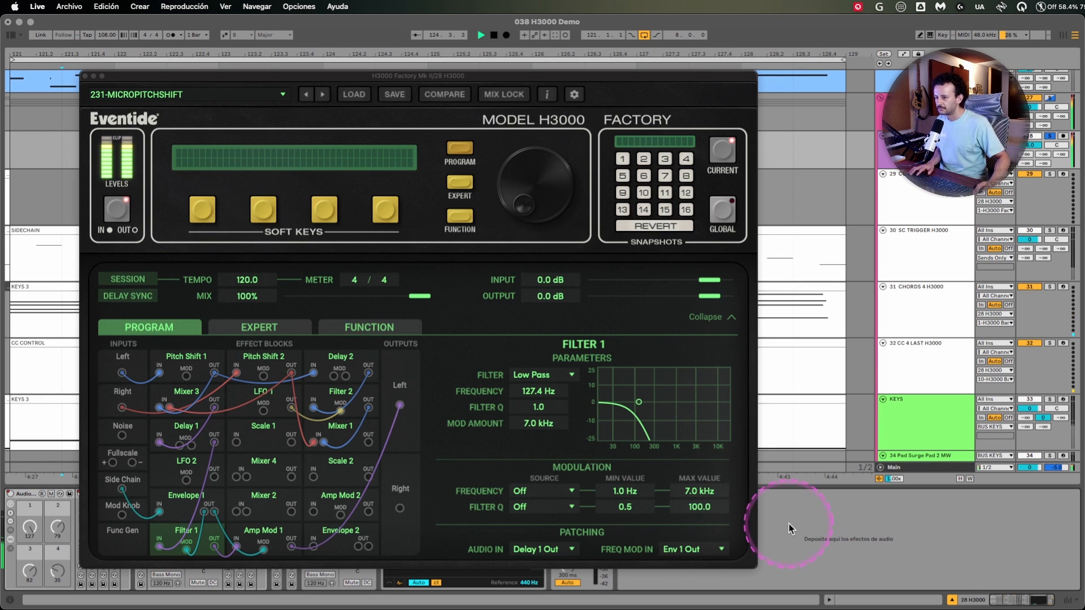
pyautogui.press('space')
# Move the Amp Mod 1 cable from the Left to the Right output, listen, and patch Amp Mod 1 to the Left output again
pyautogui.moveTo(400, 406); pyautogui.dragTo(408, 463)
pyautogui.press('space')
pyautogui.press('space')
pyautogui.moveTo(291, 547); pyautogui.dragTo(401, 411)
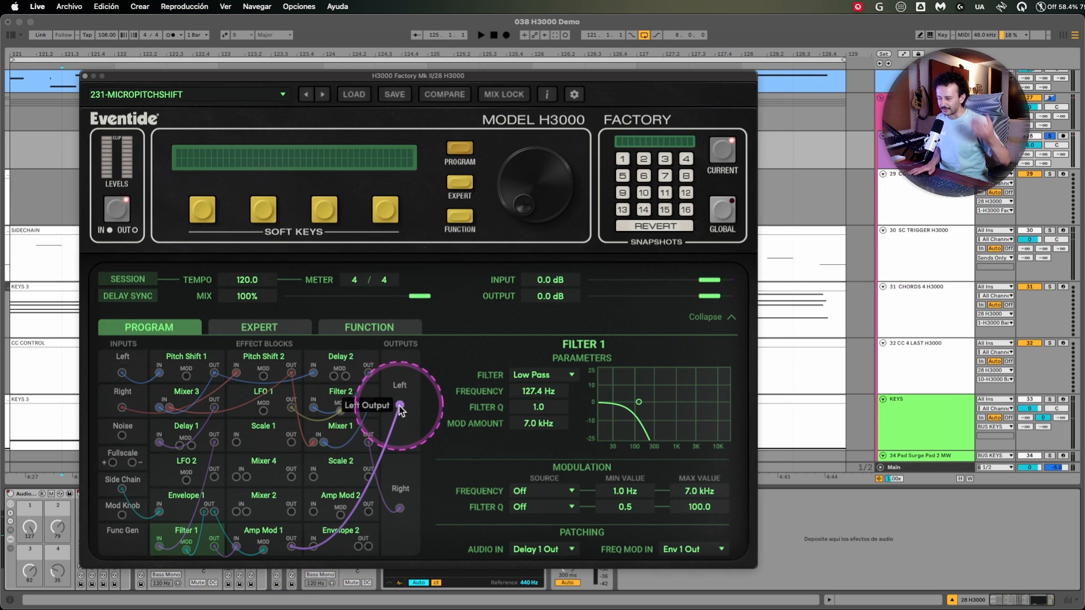
pyautogui.press('space')
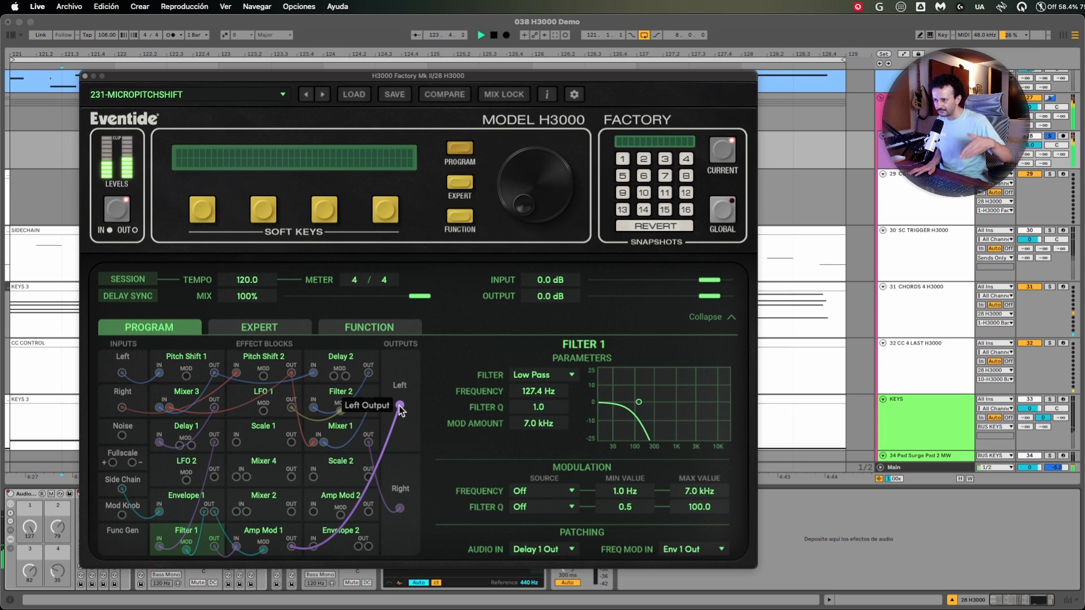
pyautogui.press('space')
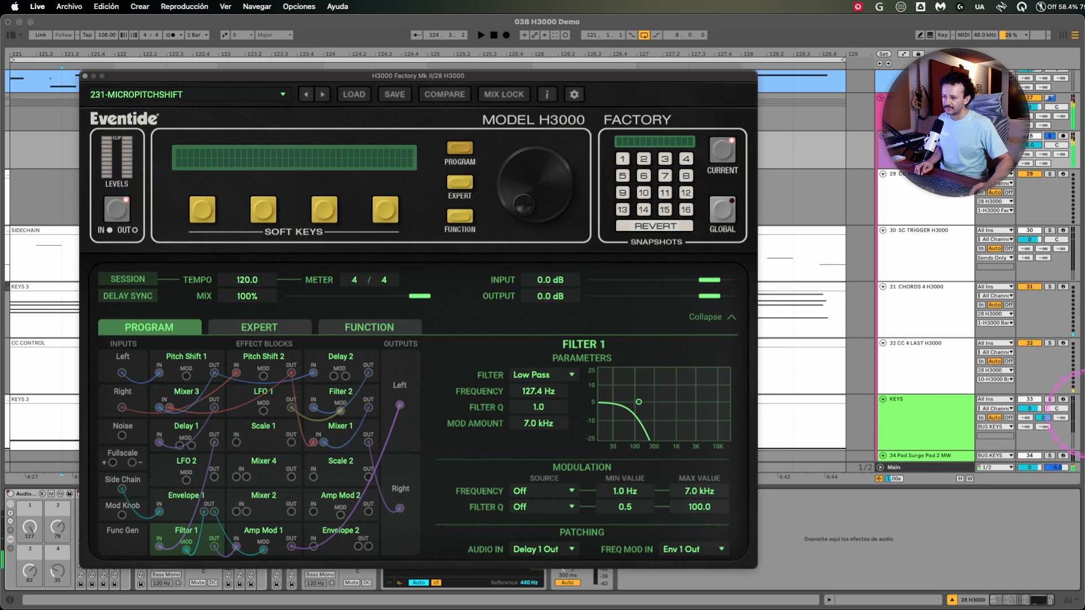
# Solo the KEYS track as well and set the H3000 track volume to -13.9 dB during playback
pyautogui.click(938, 403)
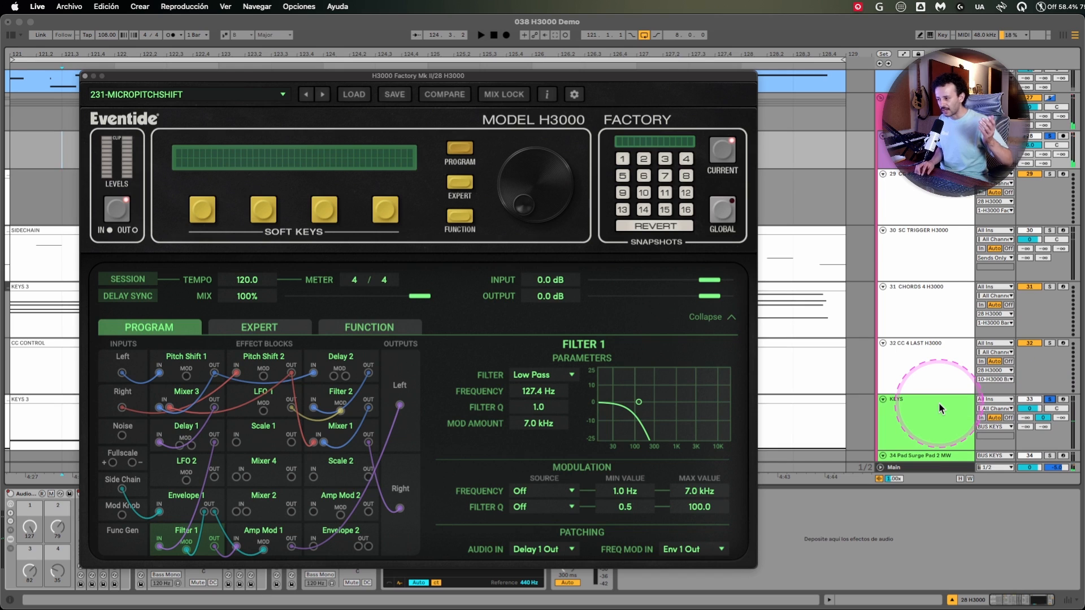
pyautogui.press('space')
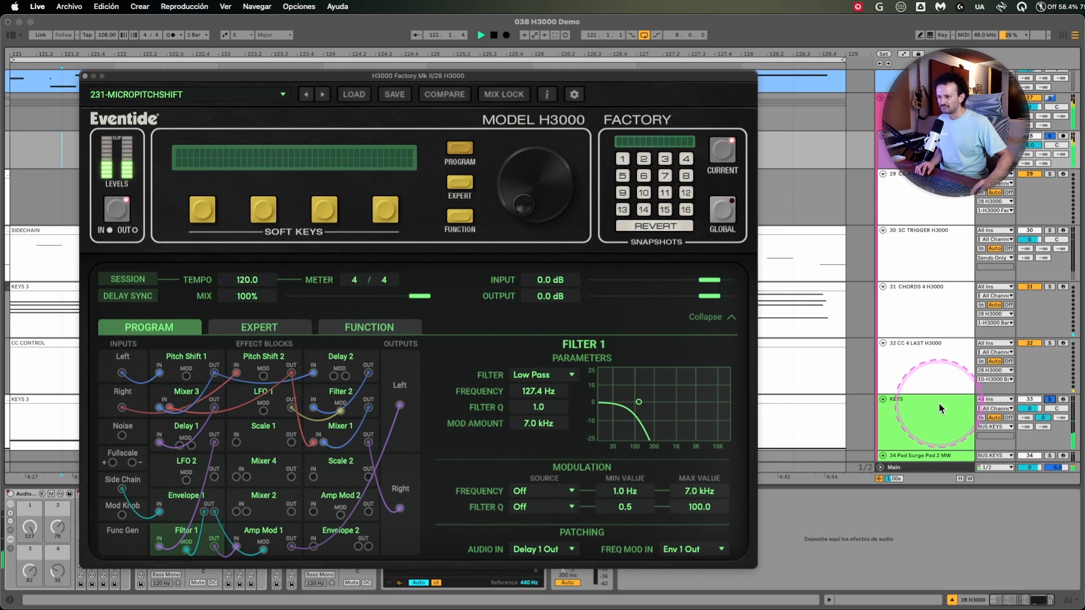
pyautogui.moveTo(1030, 149); pyautogui.dragTo(1030, 156)
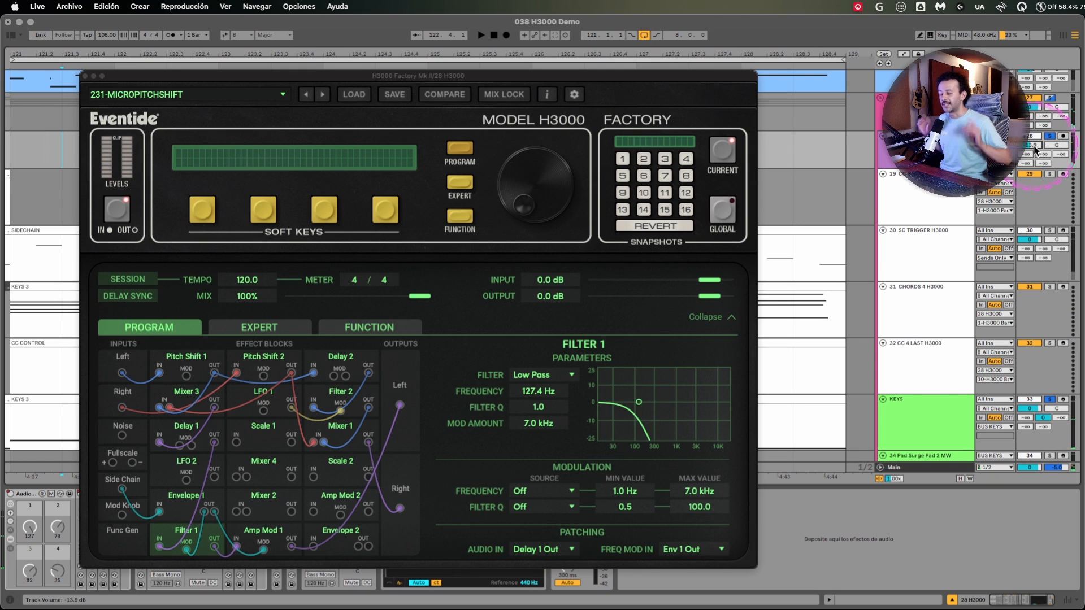
# Examine the Factory's Expert parameters, including the Envelope 1 ratio, and return to the Program page
pyautogui.click(258, 327)
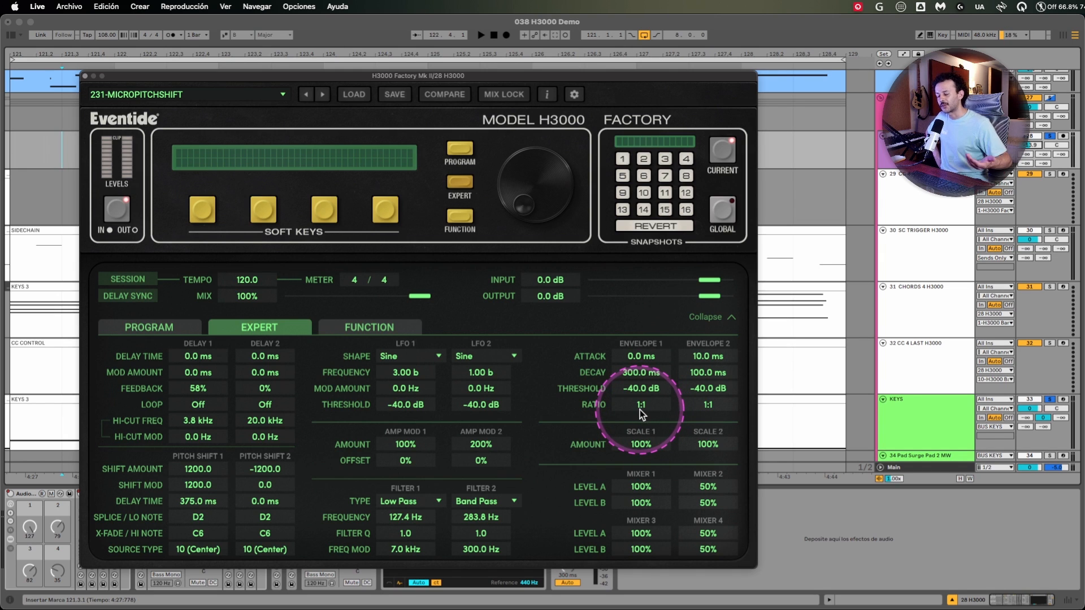
pyautogui.moveTo(640, 409); pyautogui.dragTo(646, 395)
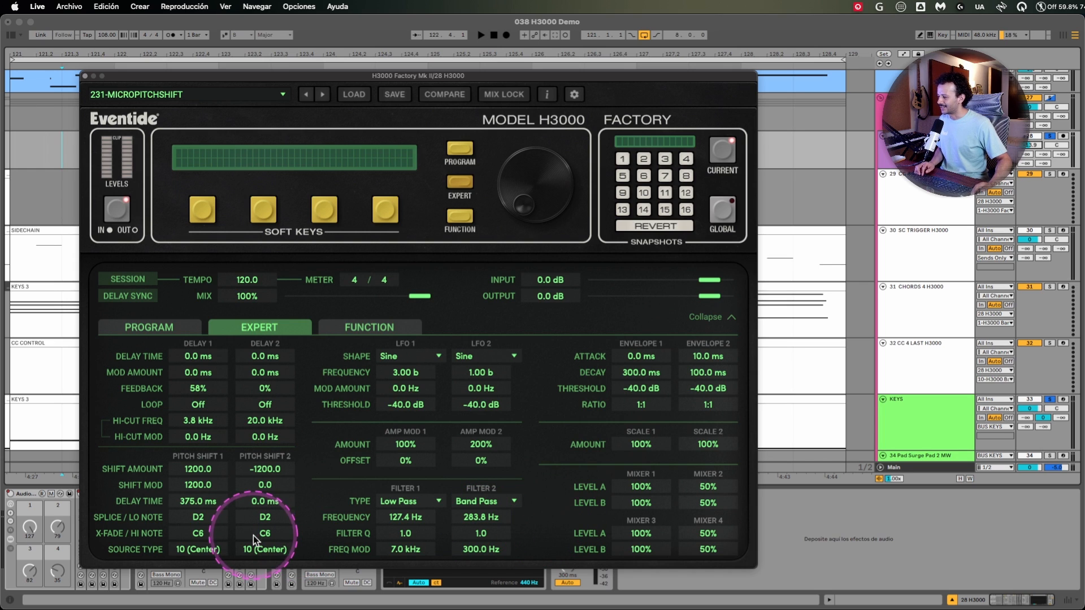
pyautogui.click(138, 328)
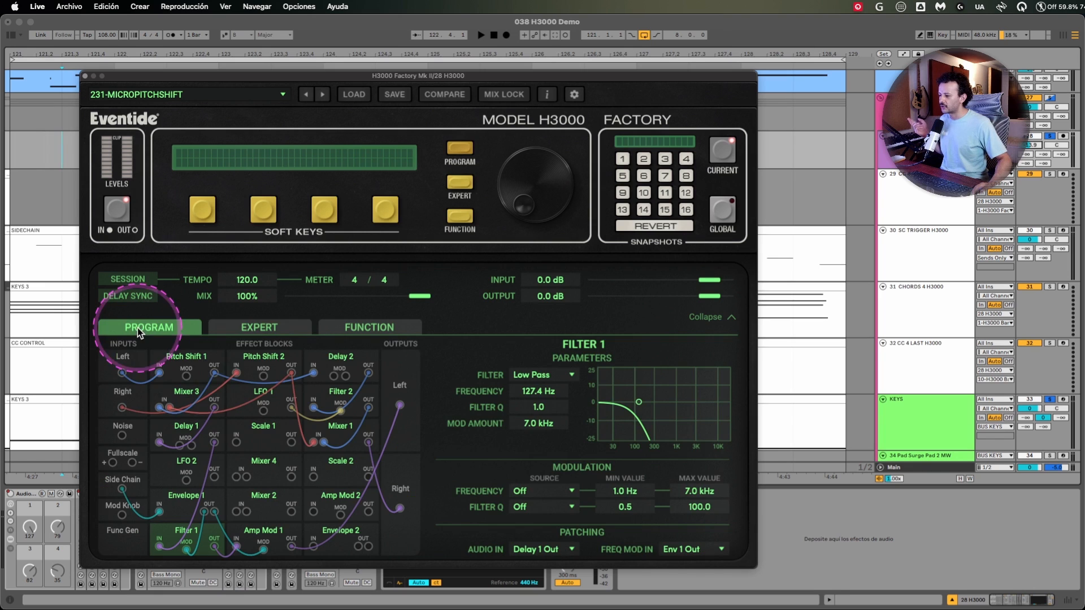
# Examine the pitch mode and source type options of the Pitch Shift 2 block without changing them
pyautogui.click(270, 360)
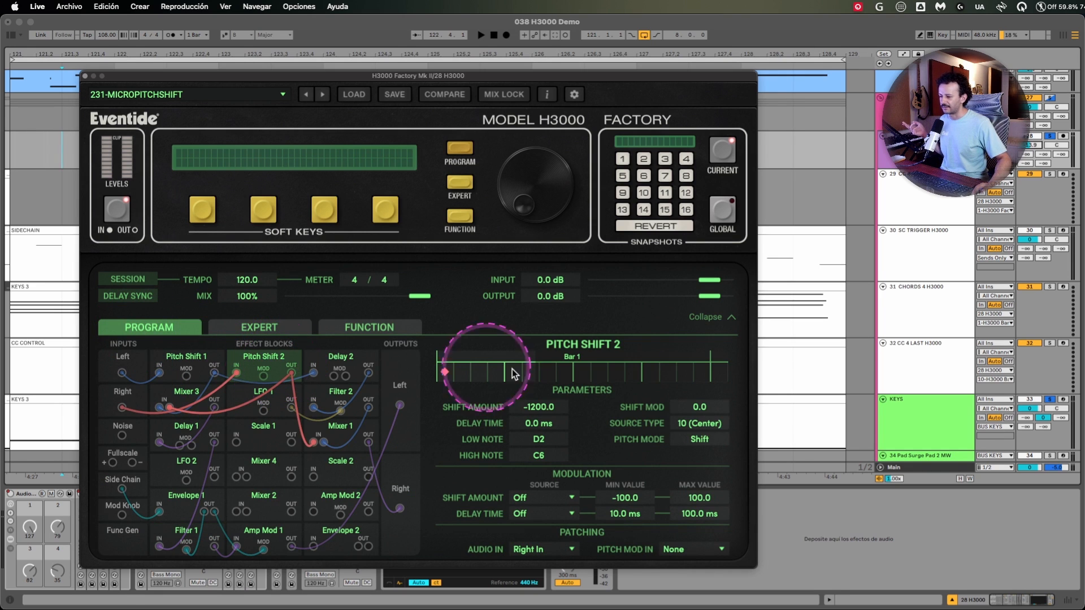
pyautogui.click(699, 439)
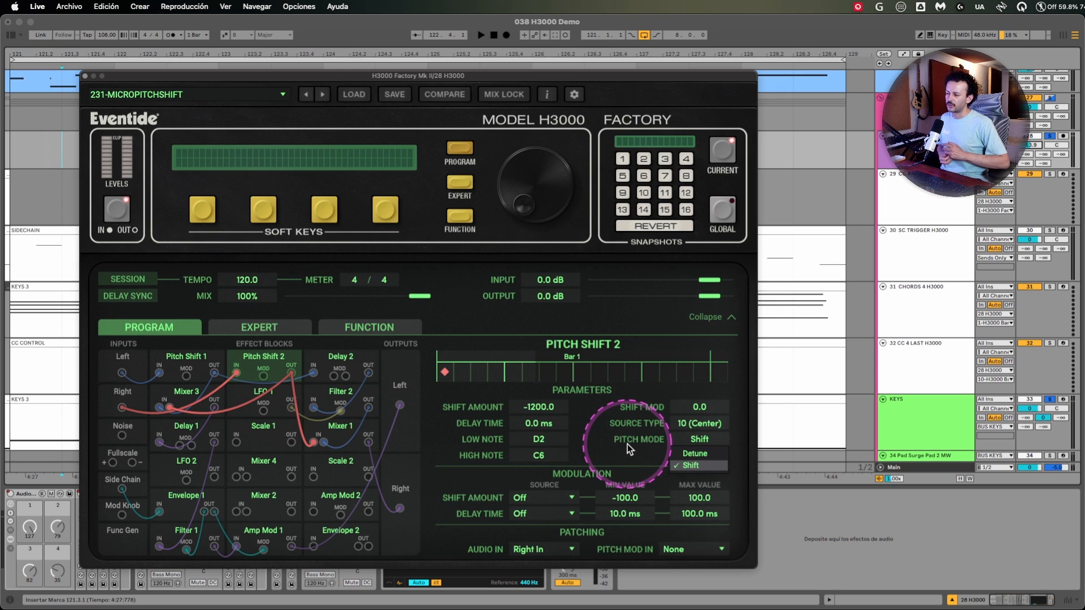
pyautogui.click(621, 460)
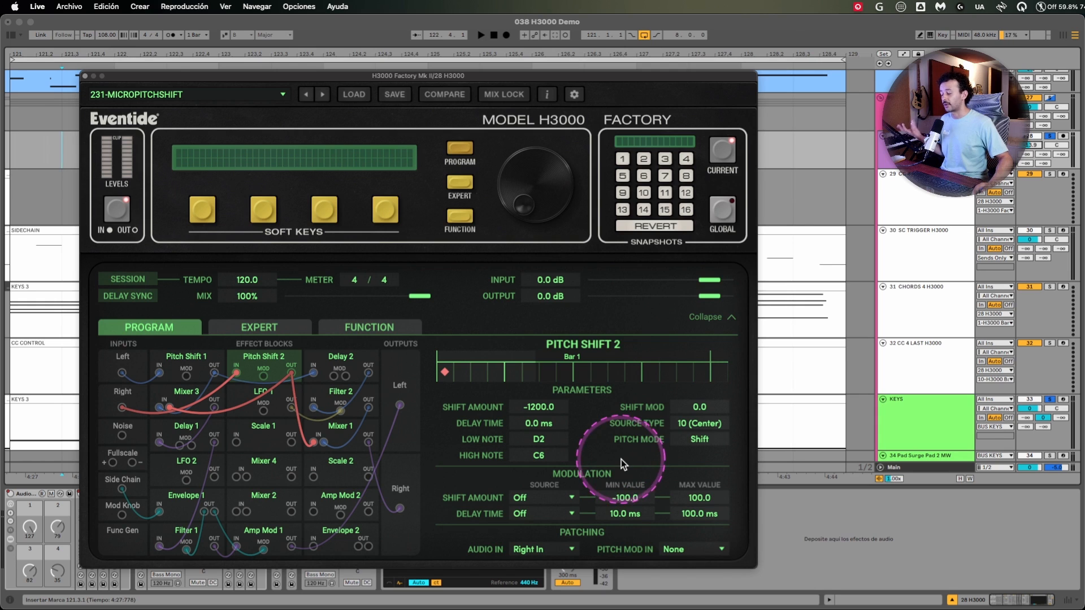
pyautogui.click(701, 424)
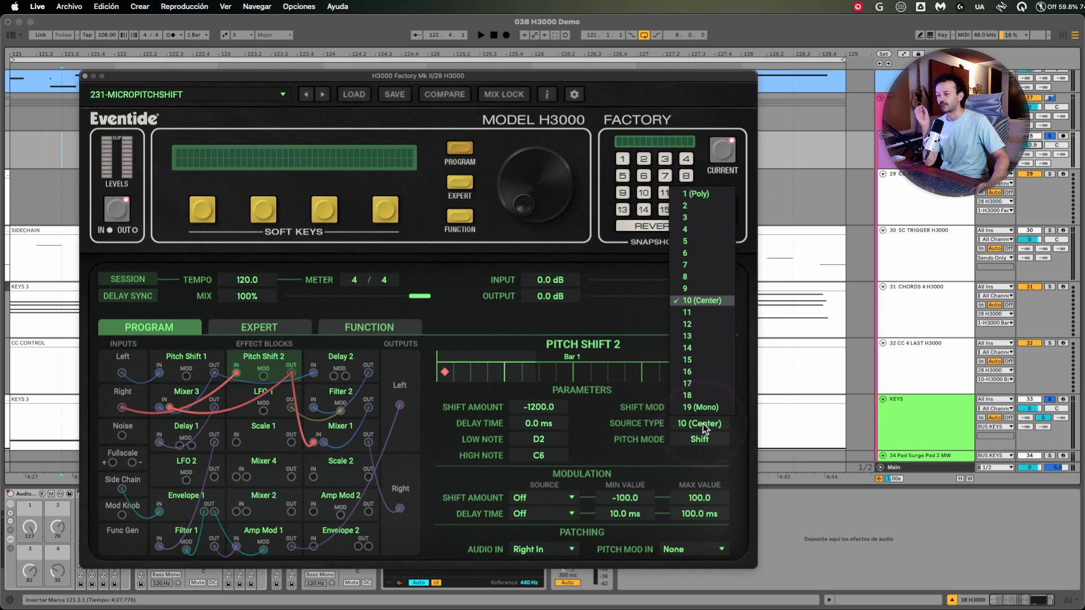
pyautogui.click(706, 408)
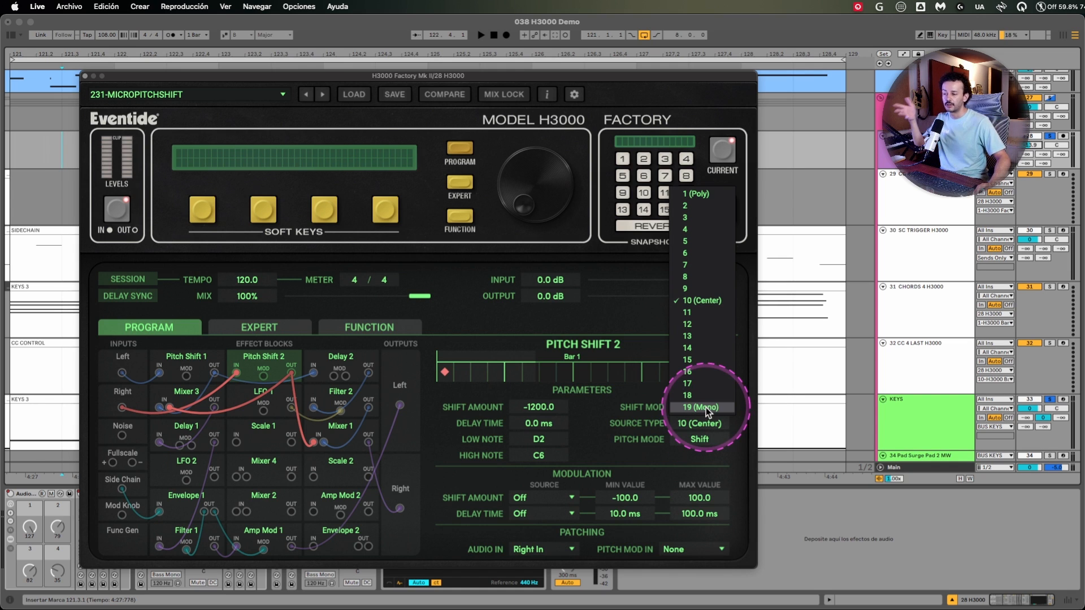
pyautogui.click(581, 452)
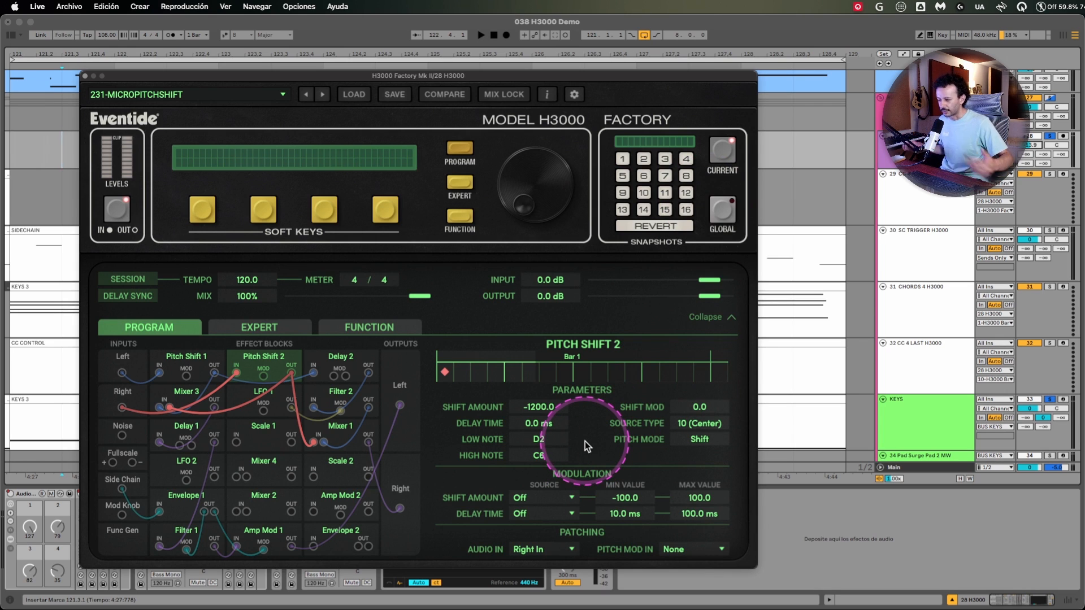
# Set the pitch mode of both Pitch Shift 2 and Pitch Shift 1 to Detune
pyautogui.click(697, 445)
pyautogui.click(699, 458)
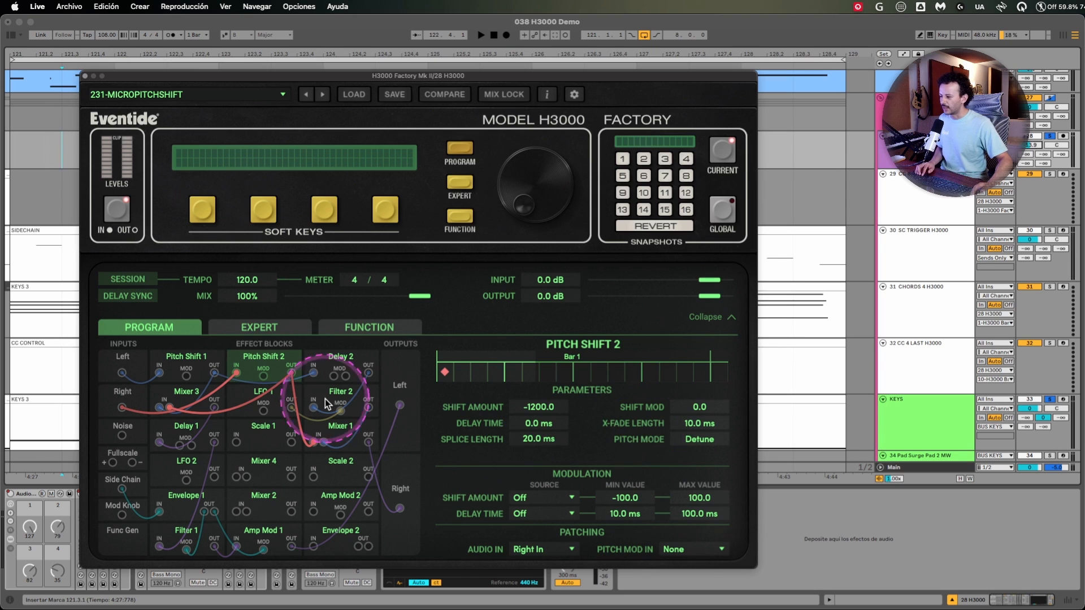
pyautogui.click(195, 361)
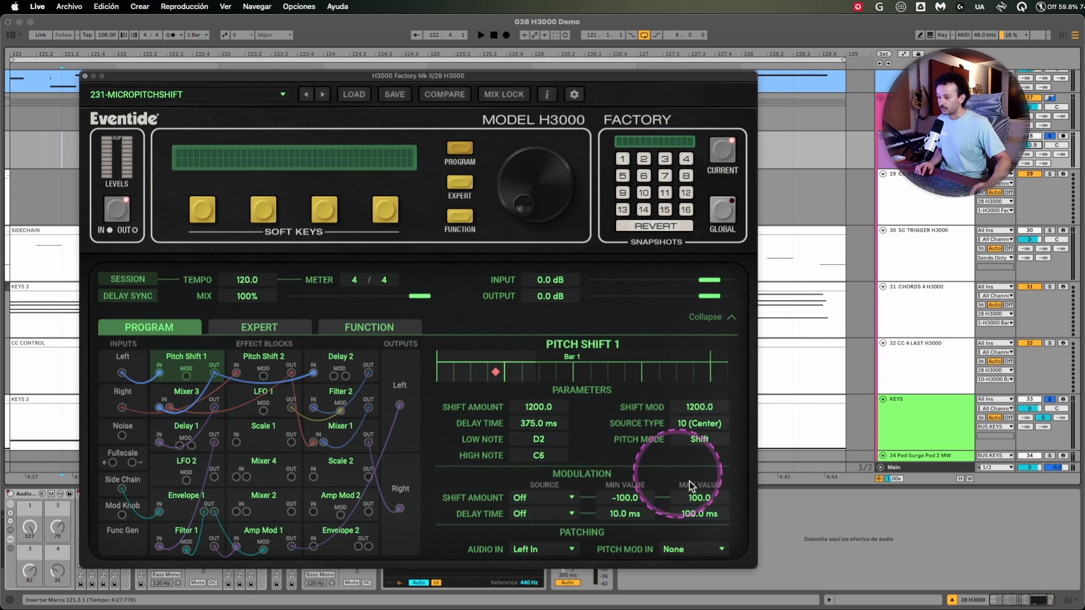
pyautogui.click(701, 441)
pyautogui.click(704, 458)
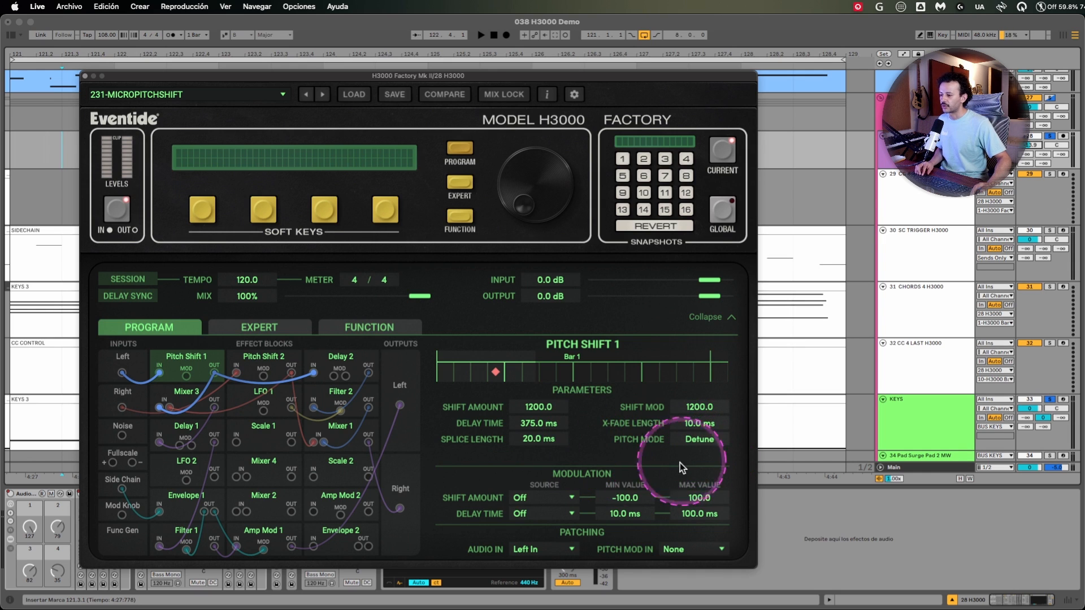
# Play the loop and try Pitch Shift 1 with a splice length of 64.9 ms and an X-fade length of 83.8 ms
pyautogui.click(936, 153)
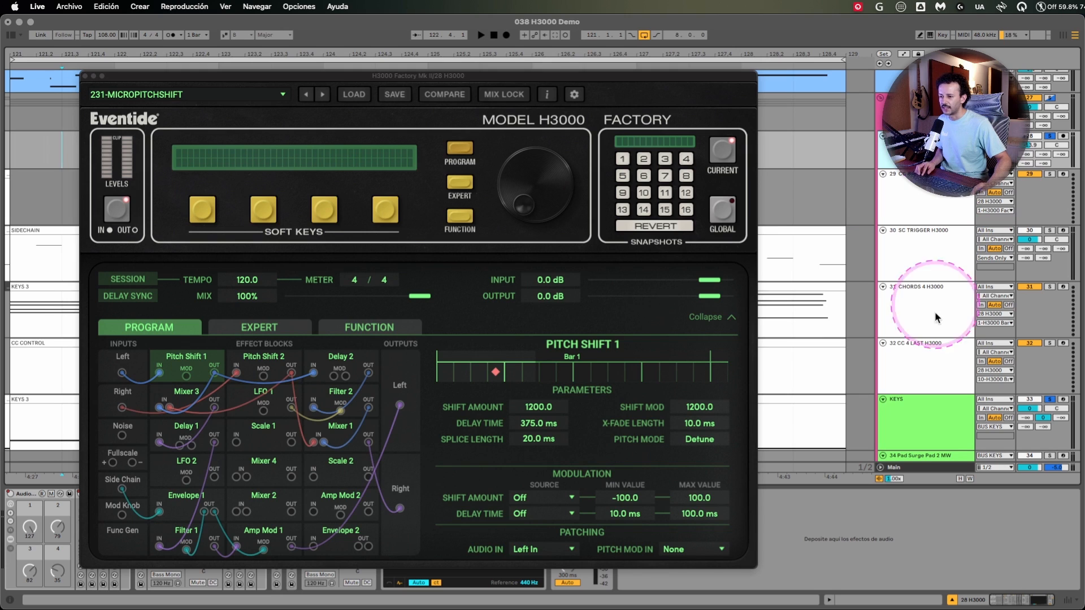
pyautogui.press('s')
pyautogui.press('s')
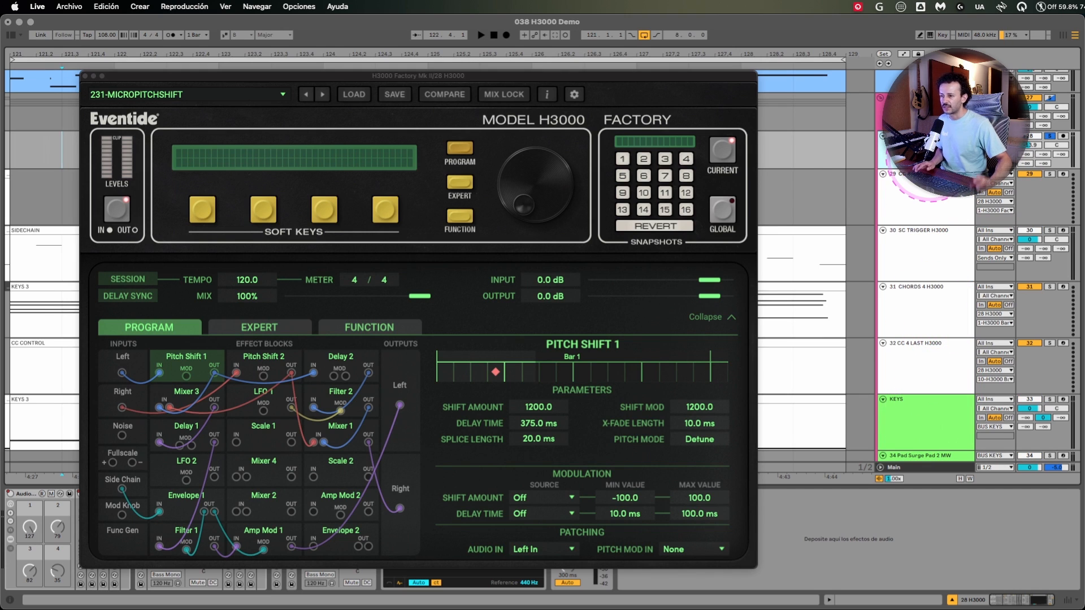
pyautogui.press('space')
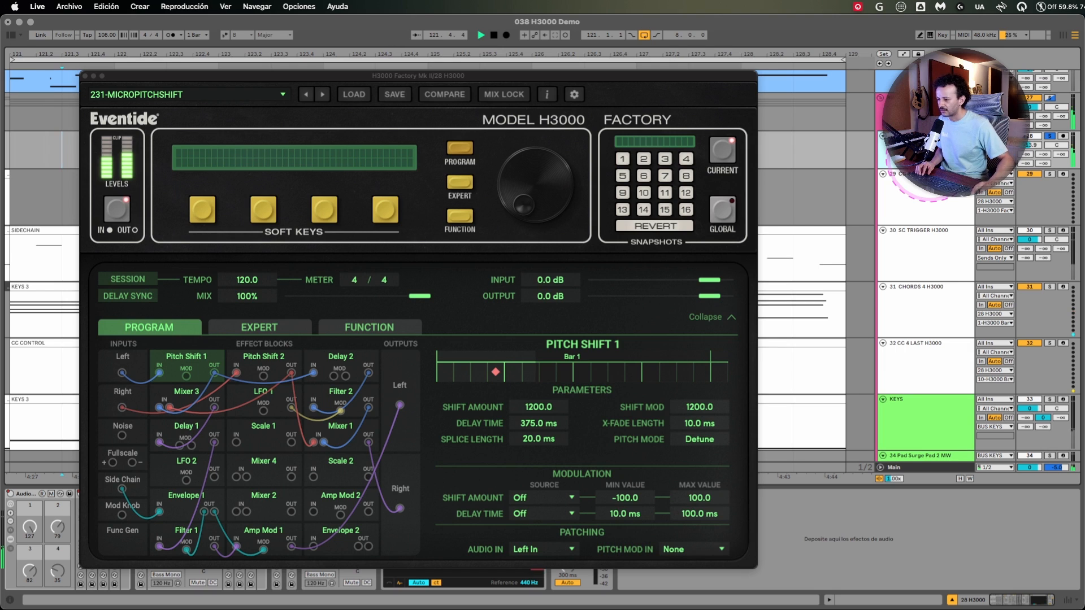
pyautogui.moveTo(541, 441); pyautogui.dragTo(544, 426)
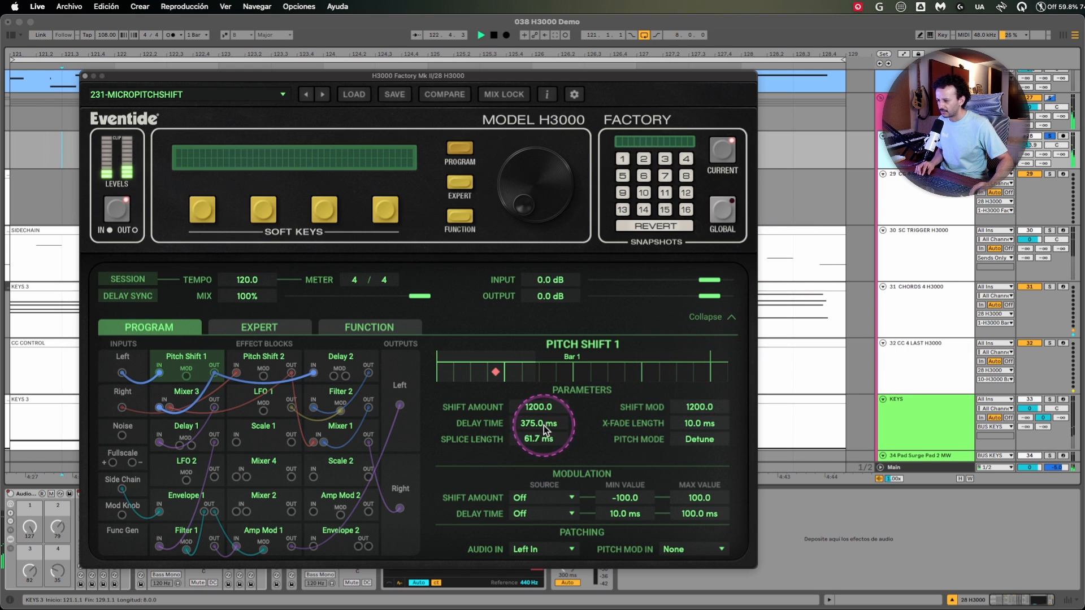
pyautogui.moveTo(704, 424); pyautogui.dragTo(727, 367)
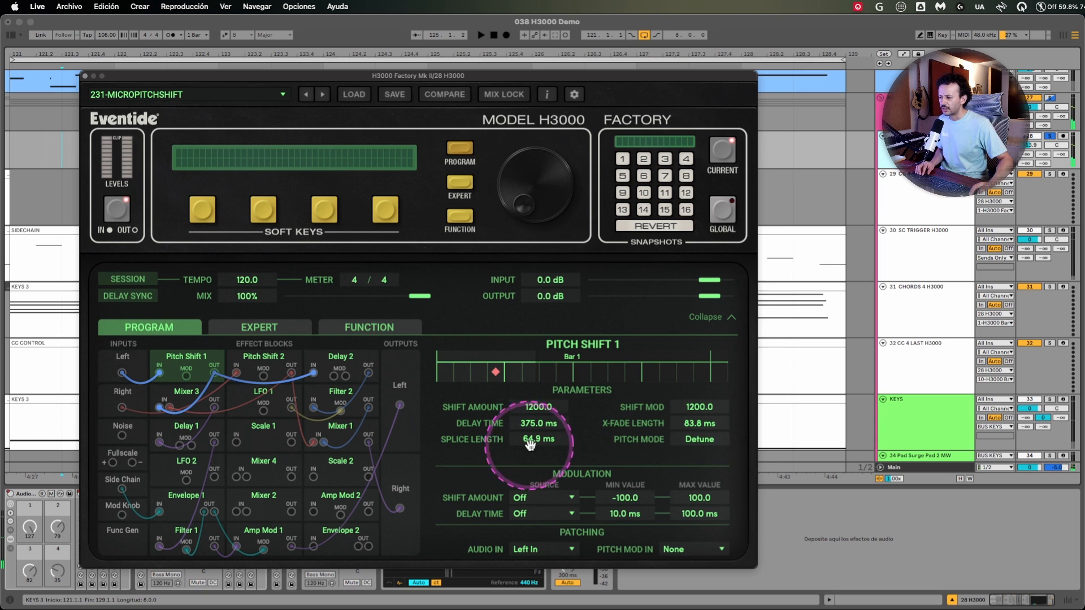
# Set Pitch Shift 1's splice length to 19.3 ms and its X-fade length to 378.9 ms
pyautogui.moveTo(551, 441); pyautogui.dragTo(551, 453)
pyautogui.hotkey('ctrl', 'alt', 'm')
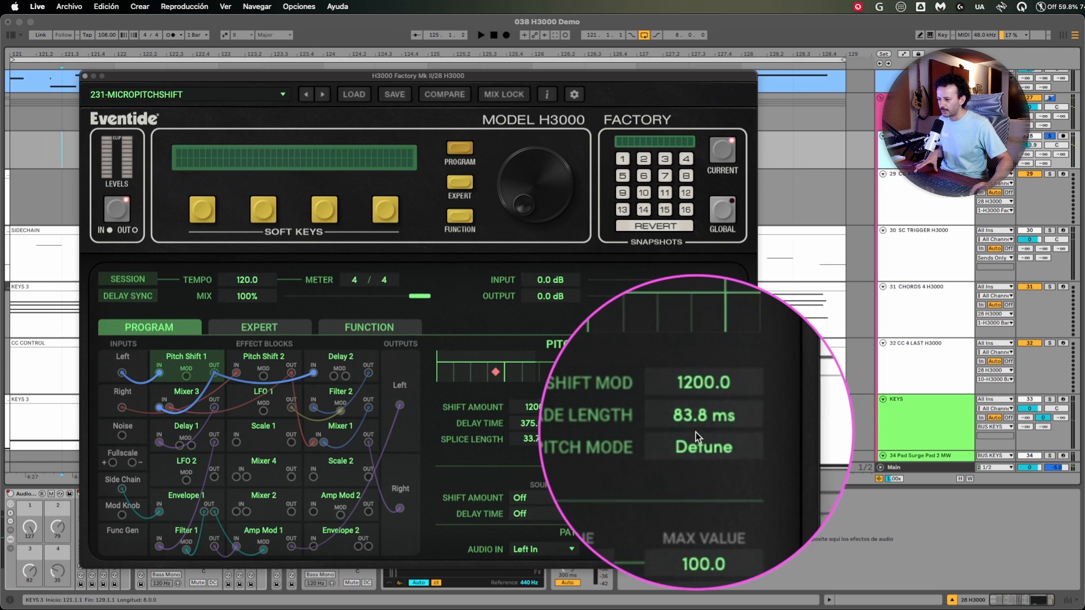
pyautogui.hotkey('ctrl', 'alt', 'm')
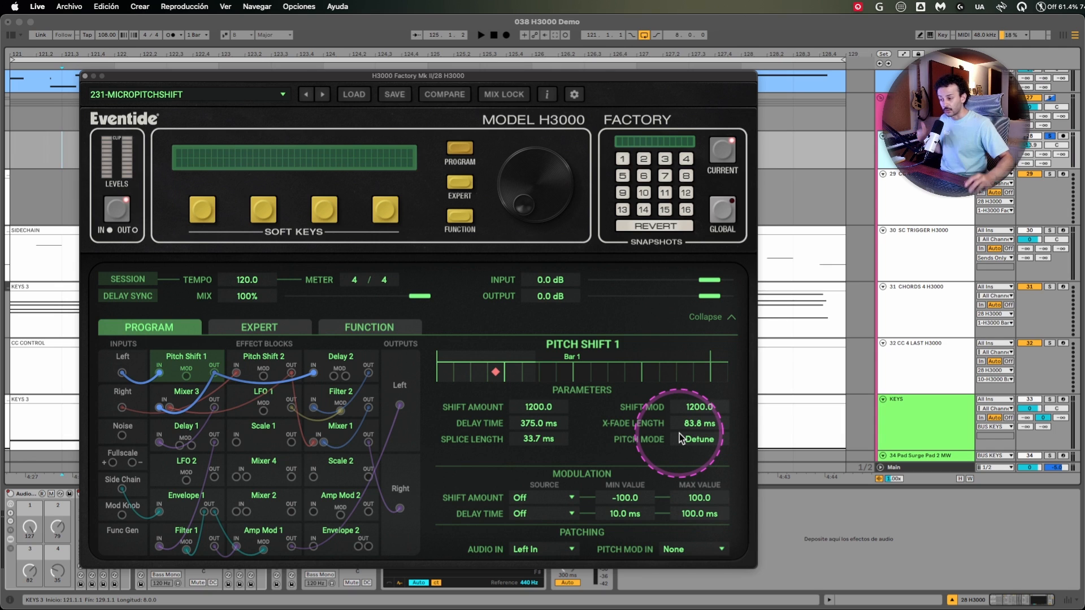
pyautogui.moveTo(699, 424); pyautogui.dragTo(703, 431)
pyautogui.moveTo(558, 442); pyautogui.dragTo(555, 451)
pyautogui.moveTo(713, 421); pyautogui.dragTo(720, 356)
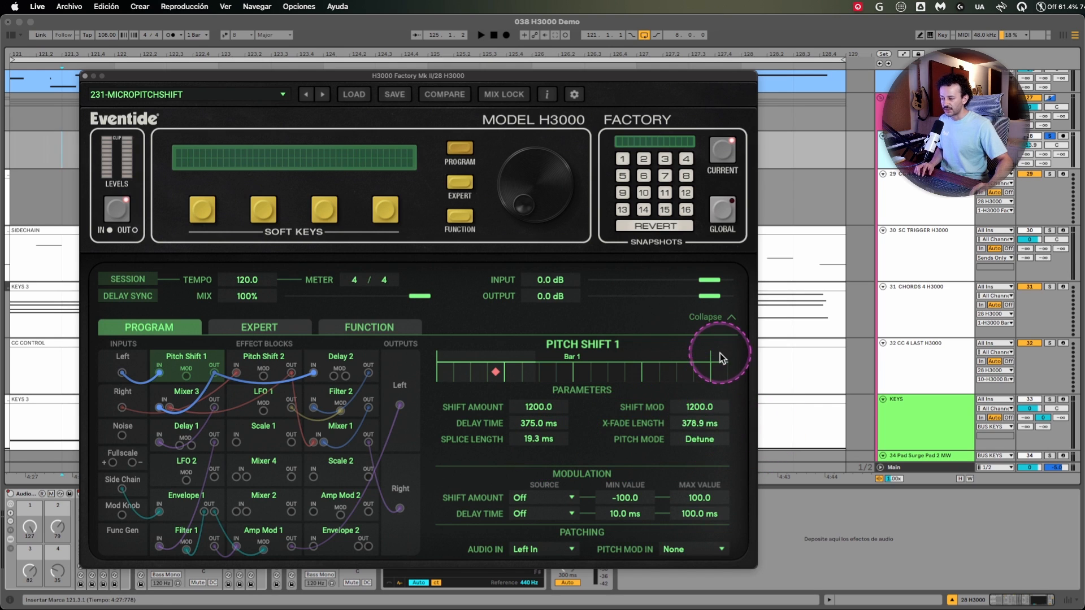
# Set Pitch Shift 1's X-fade length to 33.1 ms and change the pitch mode of both Pitch Shift 1 and Pitch Shift 2 to Shift
pyautogui.moveTo(717, 430); pyautogui.dragTo(713, 429)
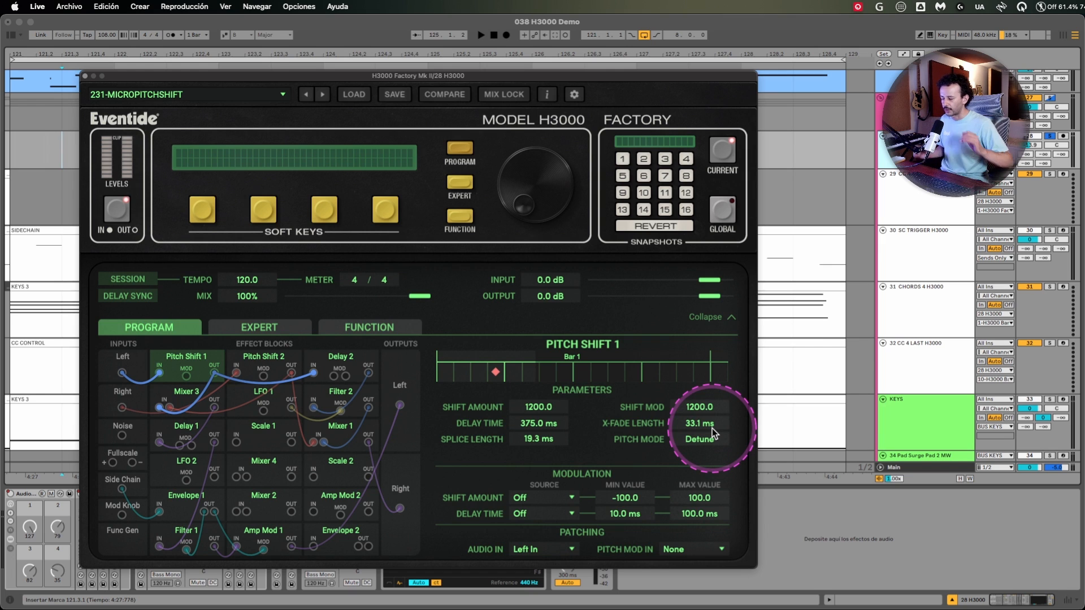
pyautogui.click(700, 440)
pyautogui.click(700, 468)
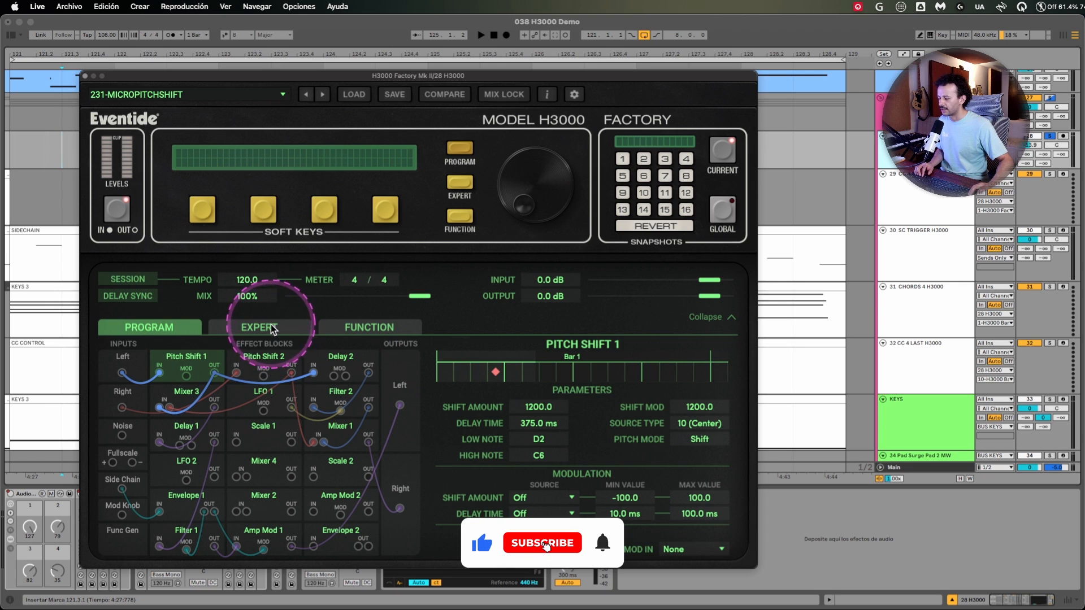
pyautogui.click(336, 364)
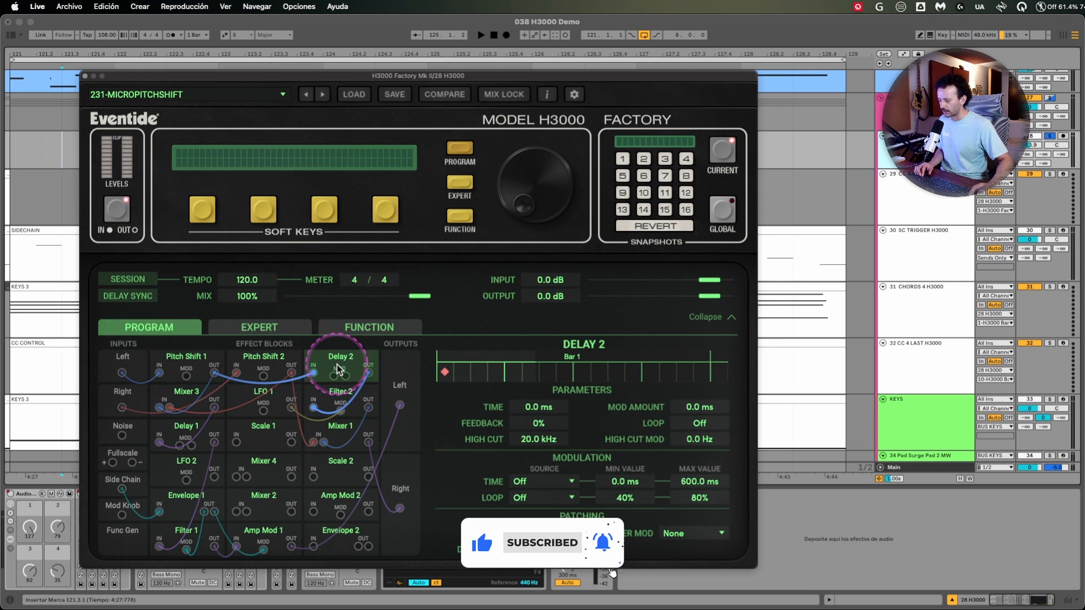
pyautogui.click(284, 371)
pyautogui.click(694, 440)
pyautogui.click(693, 467)
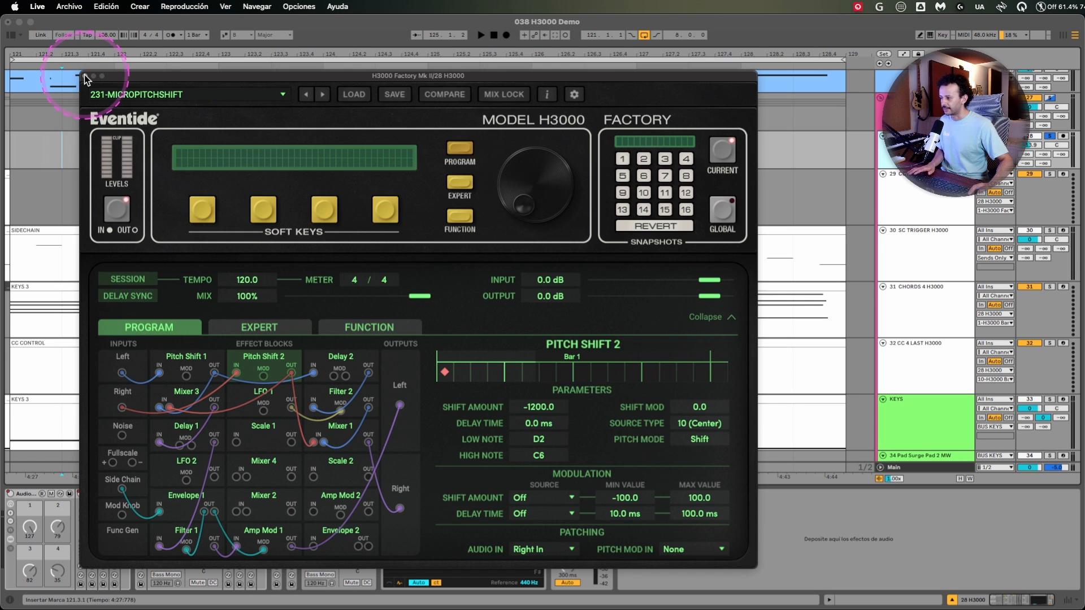
# Play the loop briefly with both pitch blocks in Shift mode, stop playback and close the H3000 Factory window
pyautogui.press('space')
pyautogui.press('space')
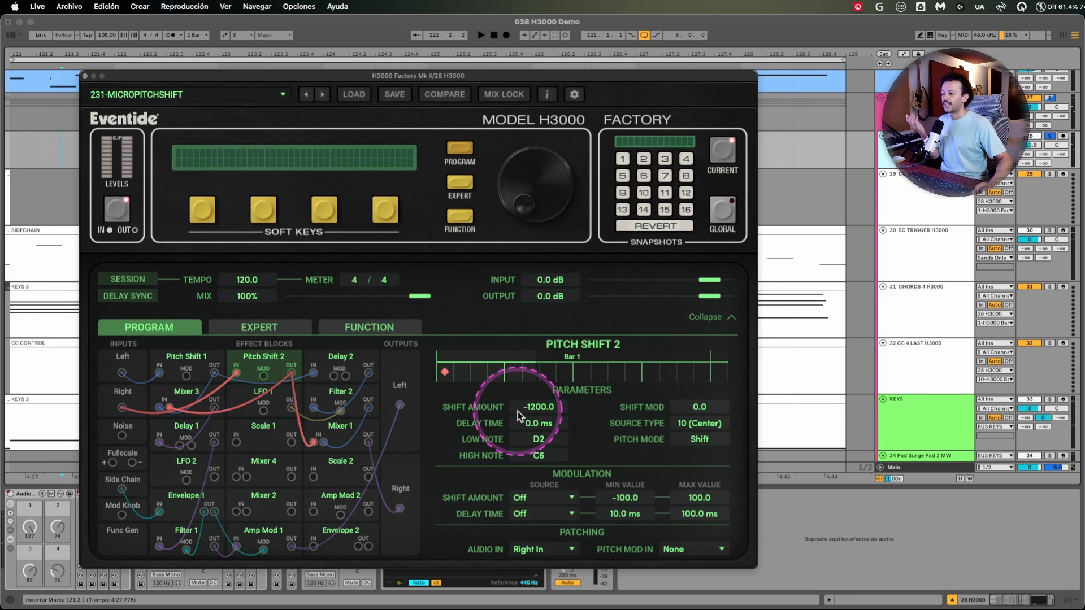
pyautogui.click(85, 76)
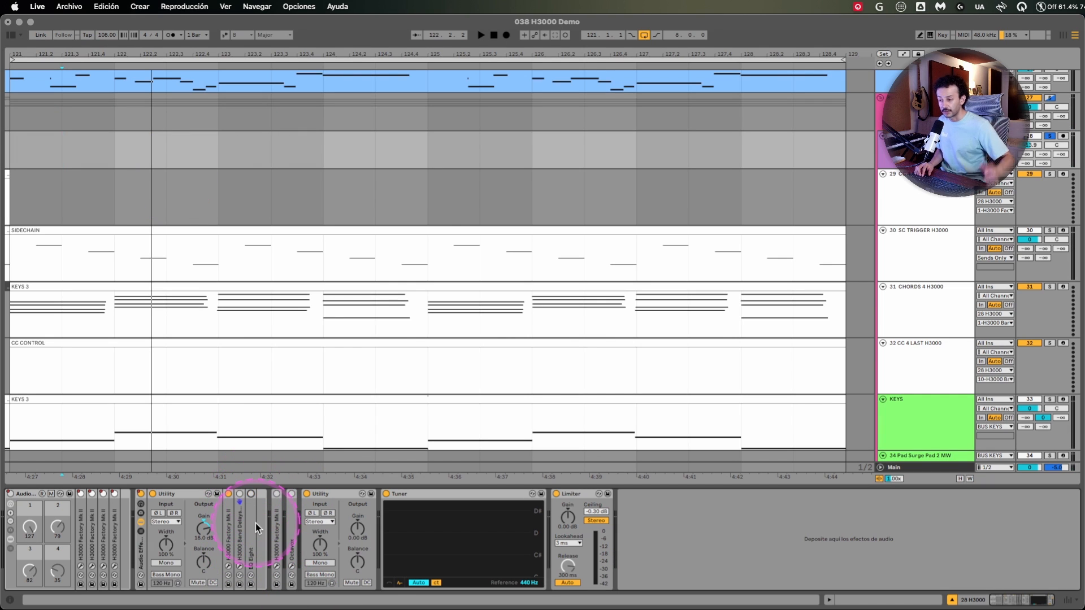
# Solo the KEYS track, listen to the loop and put the playback start at bar 121 on the H3000 track
pyautogui.press('space')
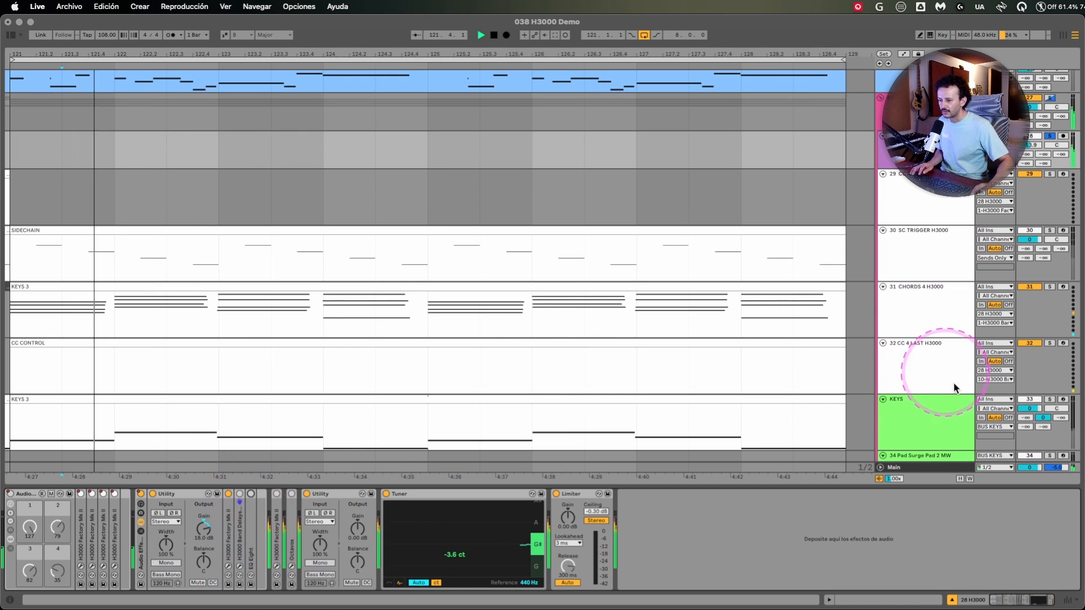
pyautogui.click(1050, 400)
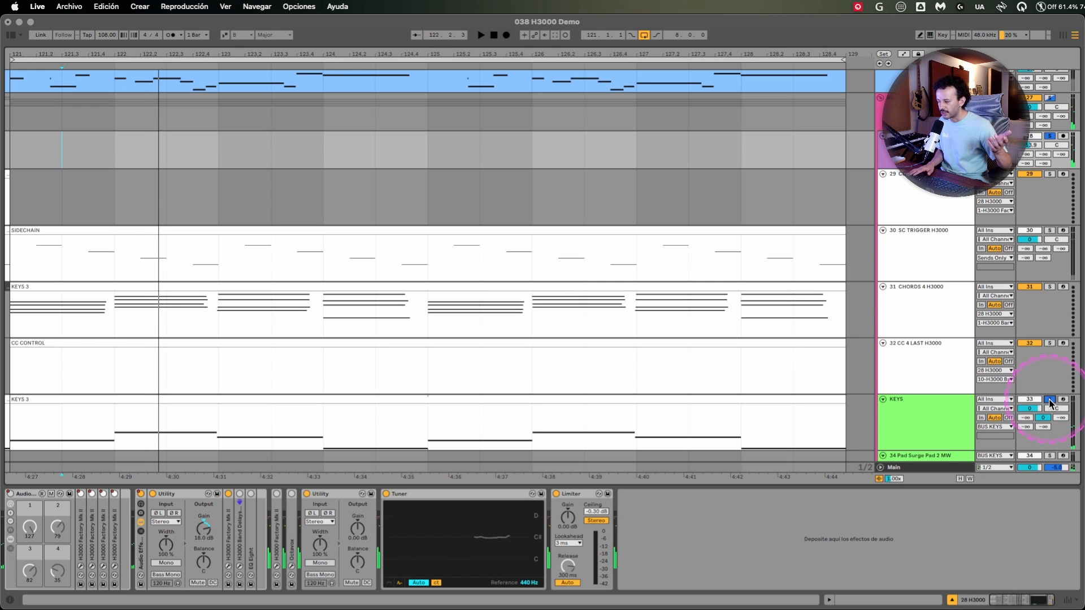
pyautogui.press('space')
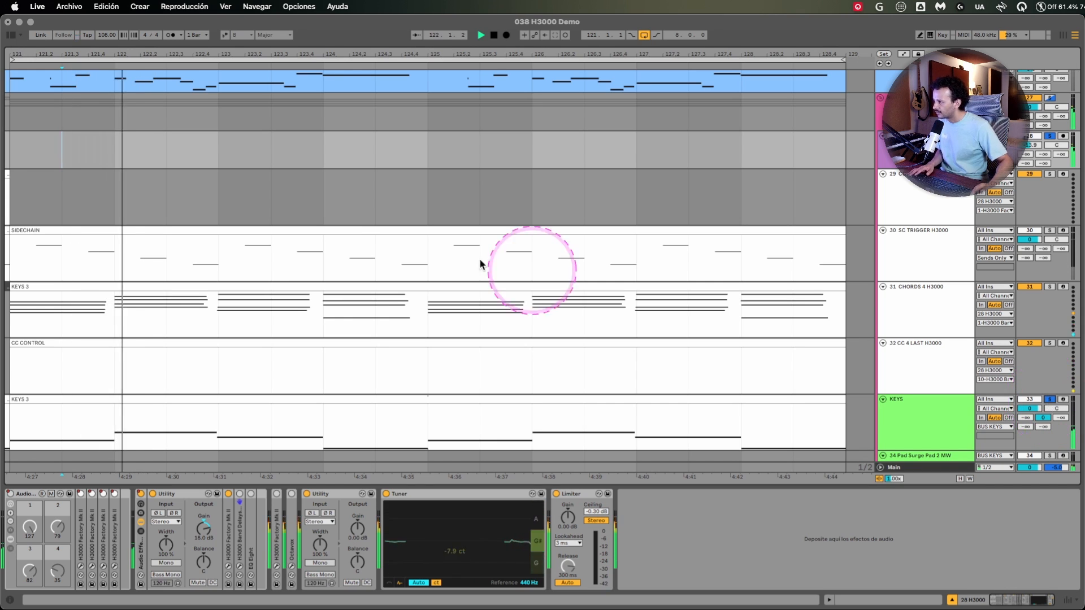
pyautogui.click(12, 142)
pyautogui.press('space')
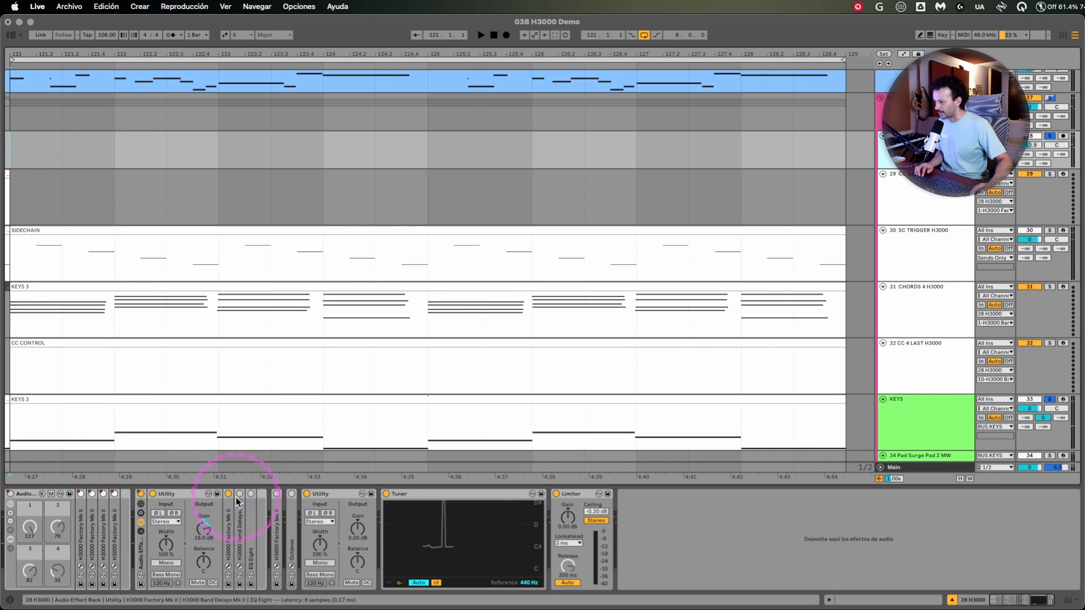
# Open H3000 Band Delays on the H3000 track and view its Expert page with the settings of all eight filters
pyautogui.click(239, 568)
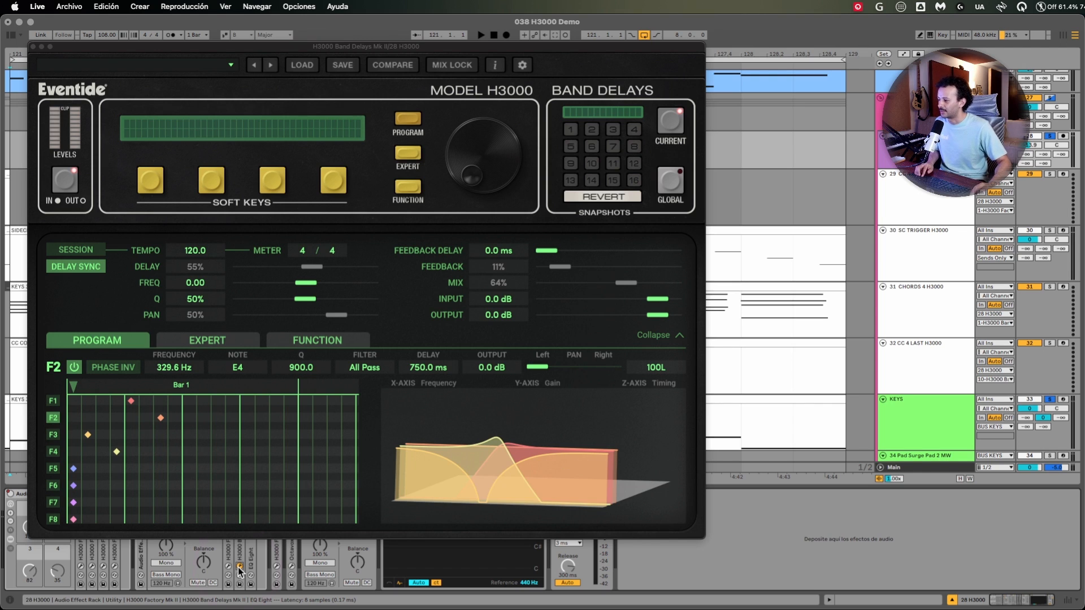
pyautogui.click(1049, 556)
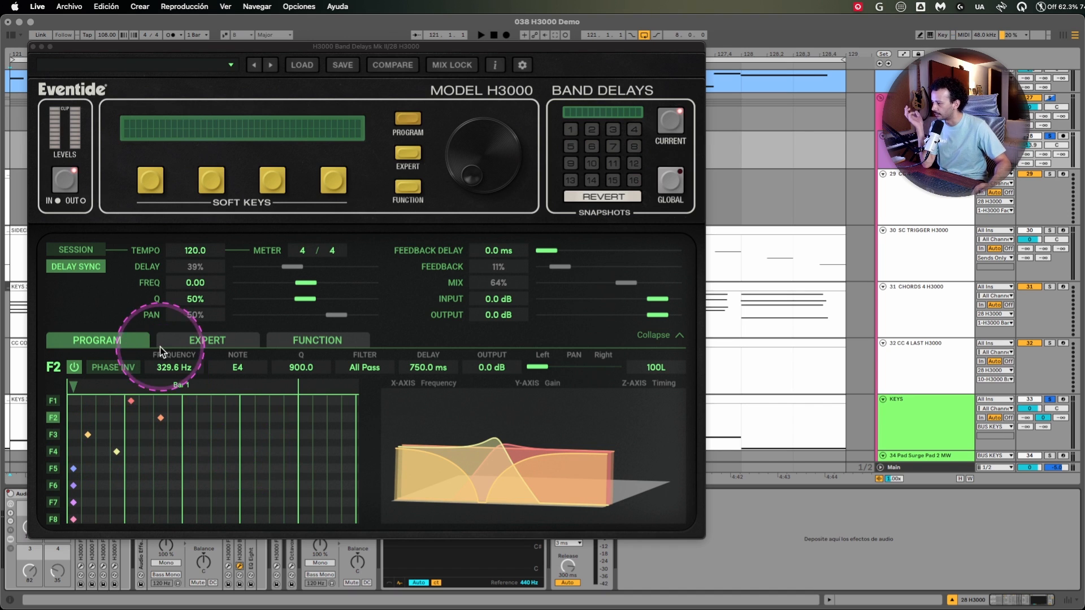
pyautogui.click(215, 343)
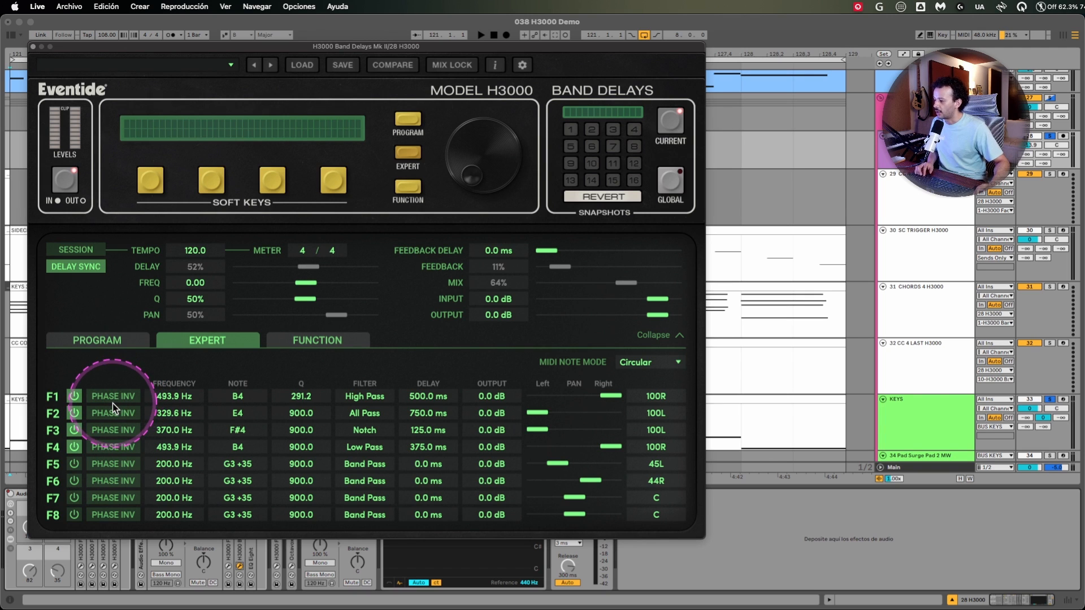
pyautogui.click(33, 47)
pyautogui.press('alt+super+p')
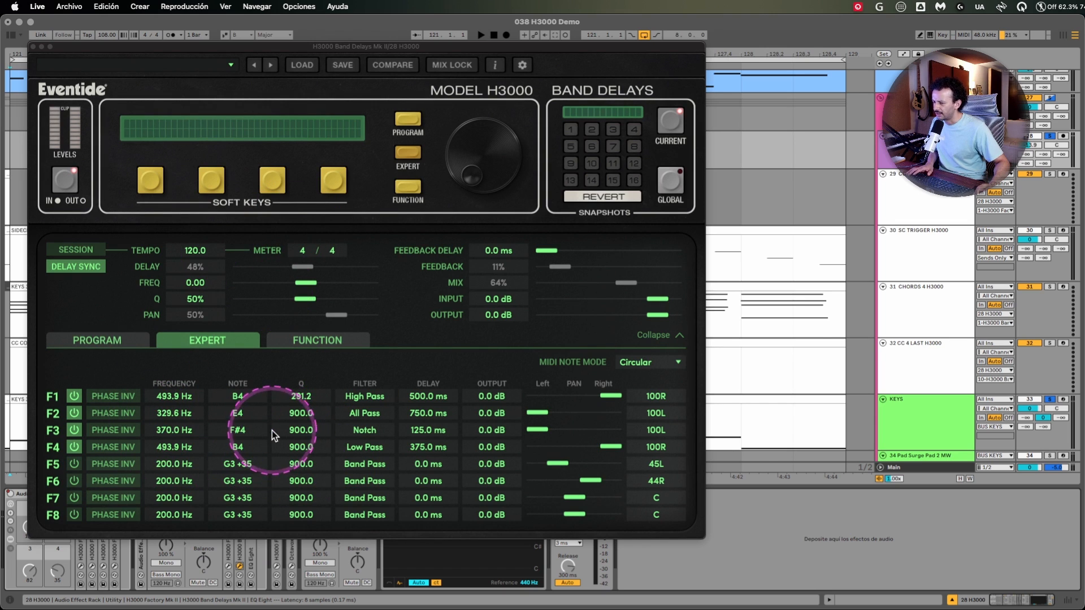
# Play the loop and watch the incoming MIDI retune the filters on the Expert and Program pages of Band Delays
pyautogui.press('space')
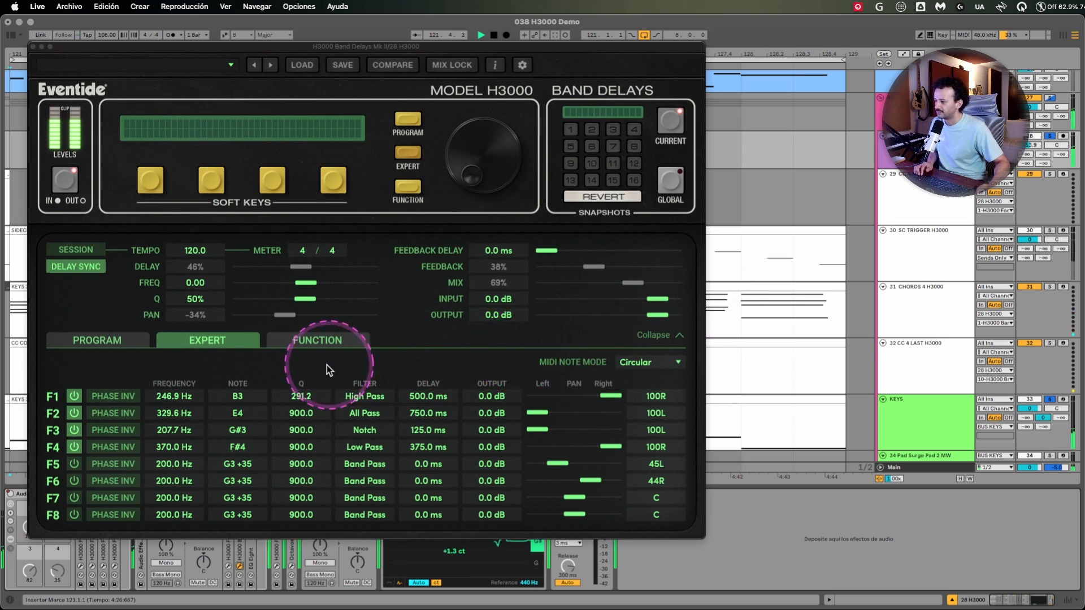
pyautogui.press('space')
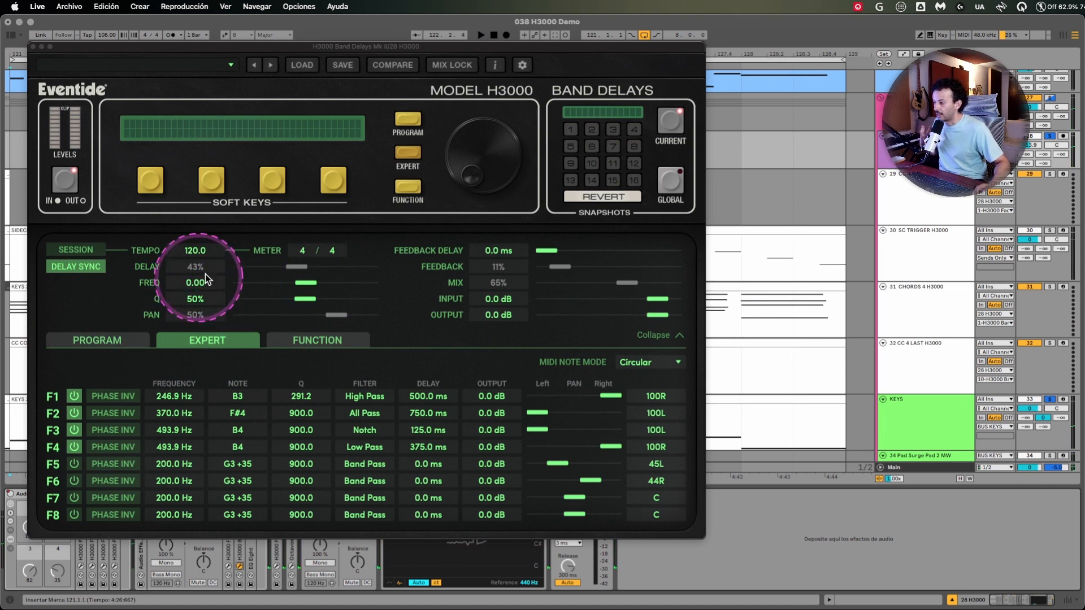
pyautogui.click(109, 340)
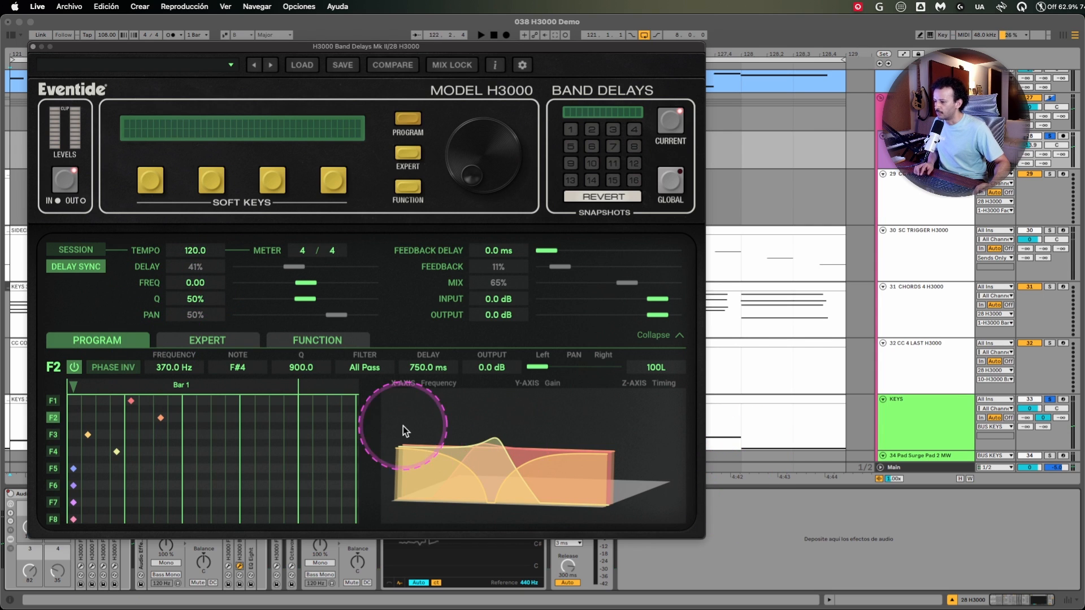
pyautogui.press('space')
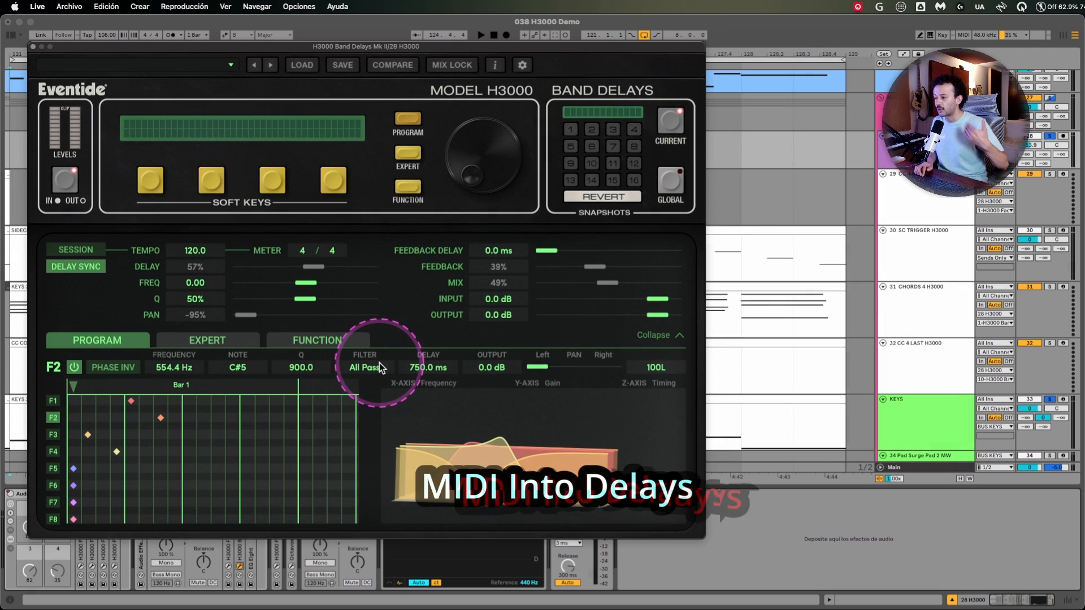
# Inspect the CHORDS 4 H3000 track with its Arpeggiator and place the insert marker at bar 125 in its clip
pyautogui.click(931, 306)
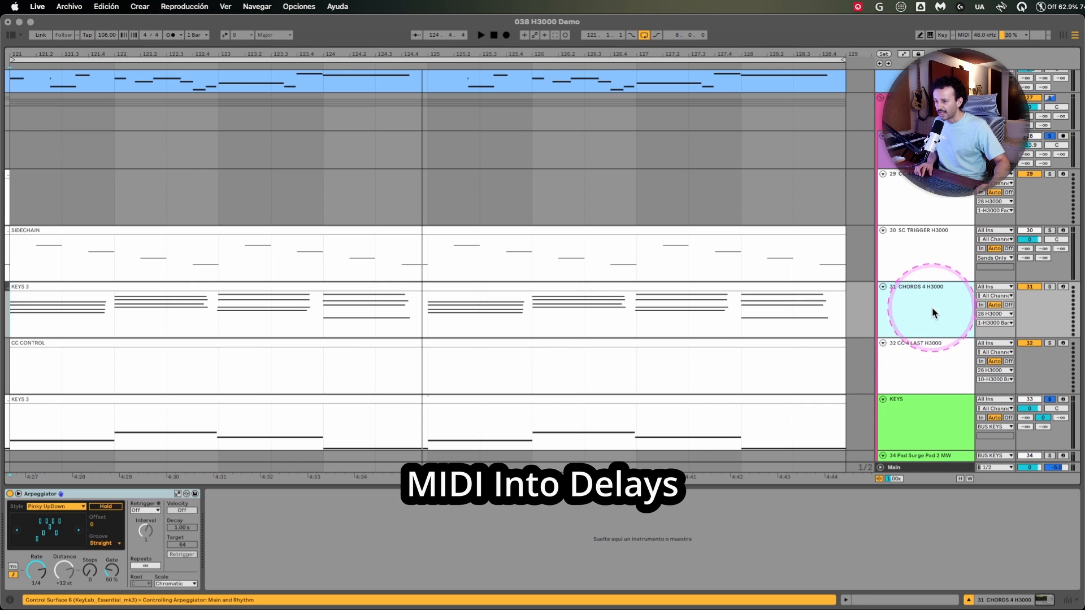
pyautogui.click(921, 370)
pyautogui.scroll(-1, 923, 351)
pyautogui.click(927, 297)
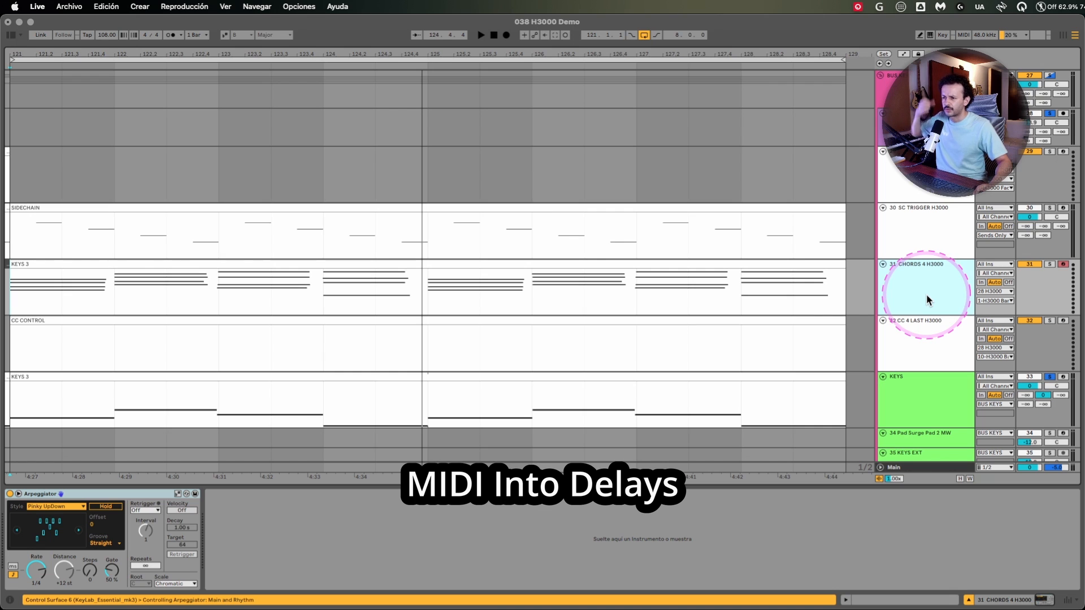
pyautogui.scroll(-2, 921, 246)
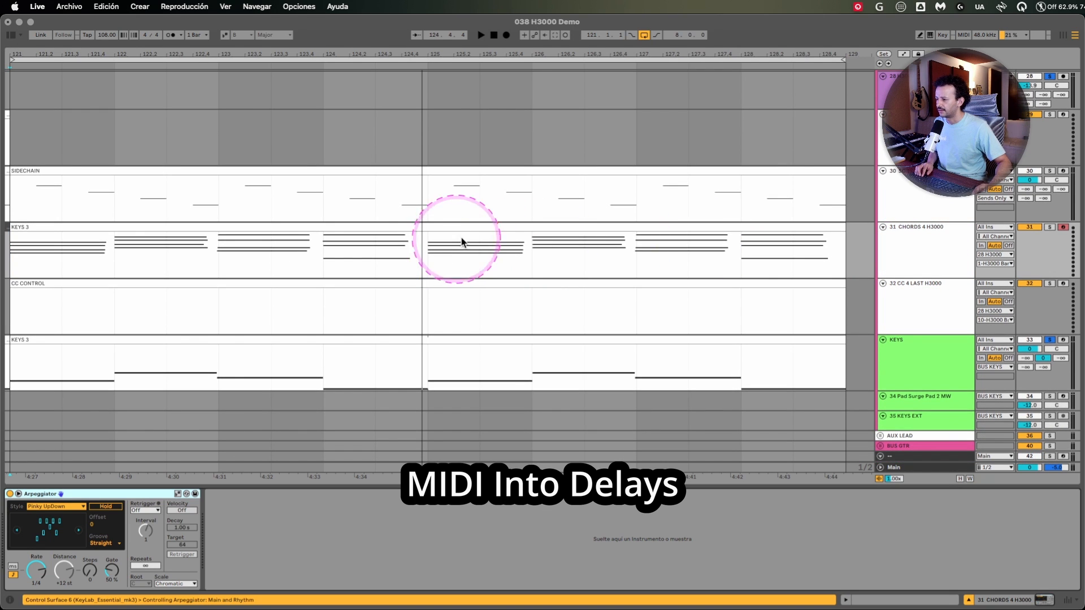
pyautogui.click(427, 245)
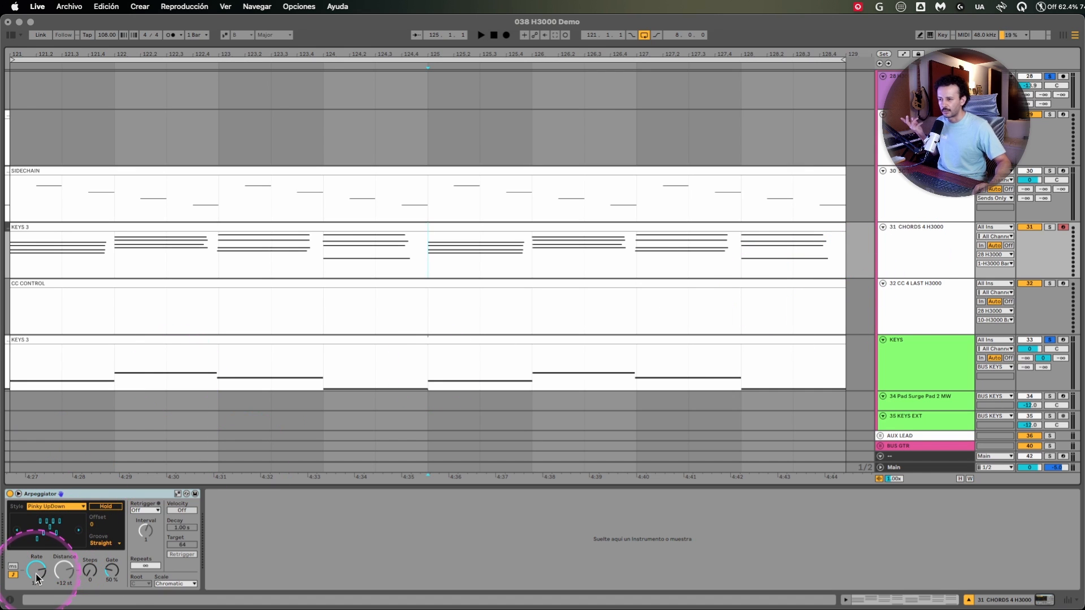
# Check the MIDI Note Mode on the Expert page of Band Delays and read its mode descriptions in the user guide
pyautogui.click(927, 78)
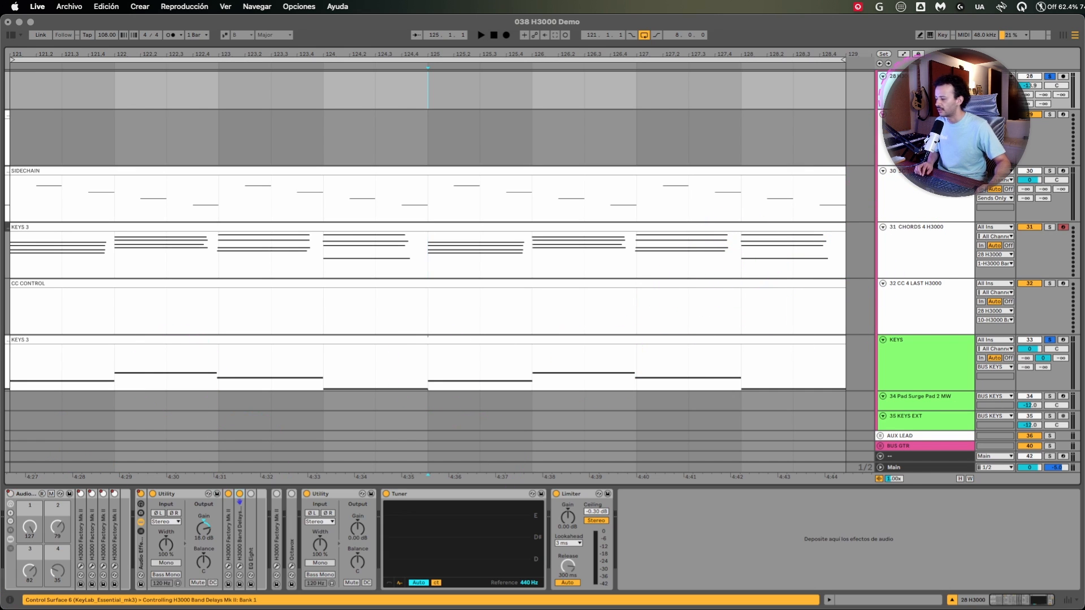
pyautogui.click(239, 568)
pyautogui.click(208, 341)
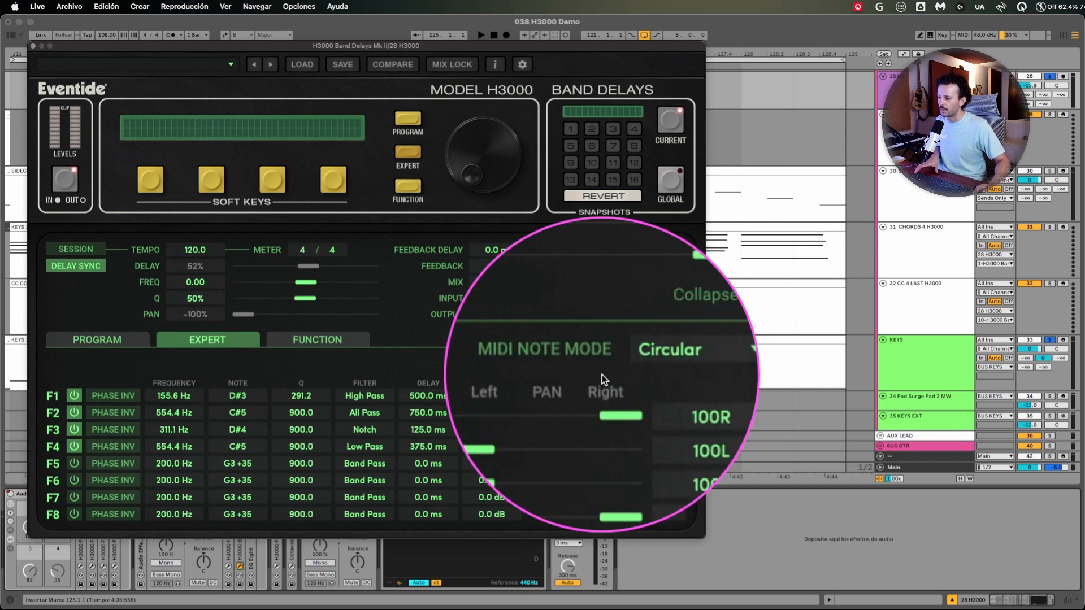
pyautogui.click(654, 366)
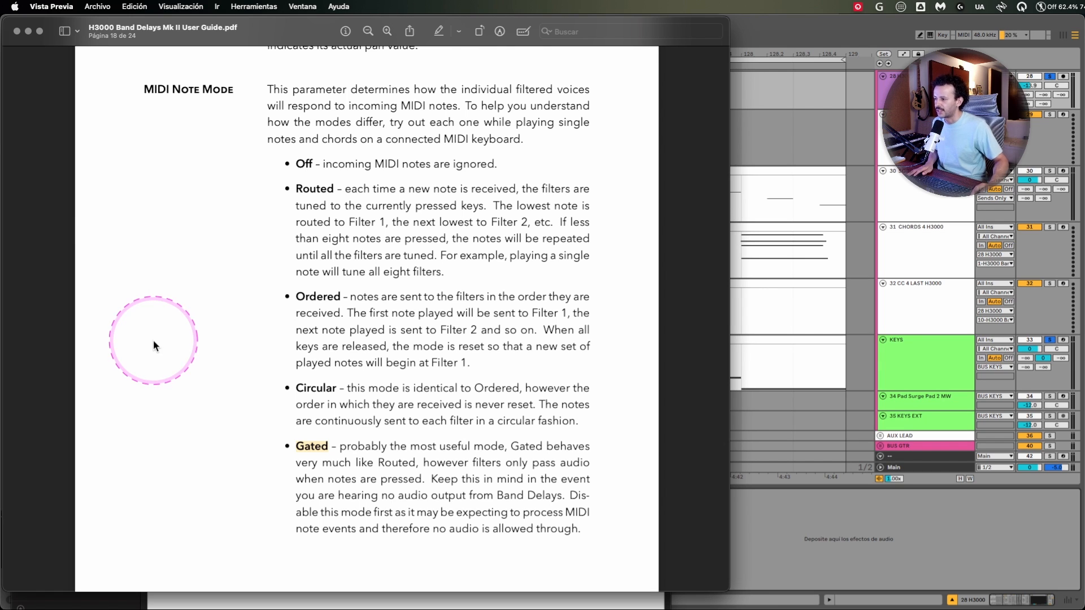
pyautogui.click(883, 560)
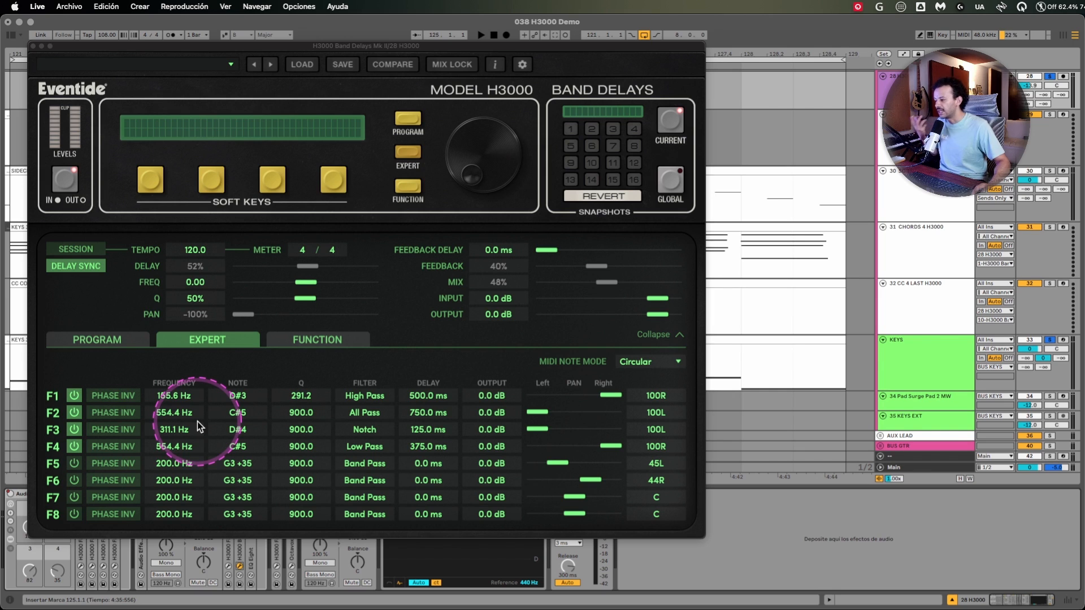
# Play the loop in Circular mode, set the MIDI Note Mode of Band Delays to Ordered and play it again
pyautogui.press('space')
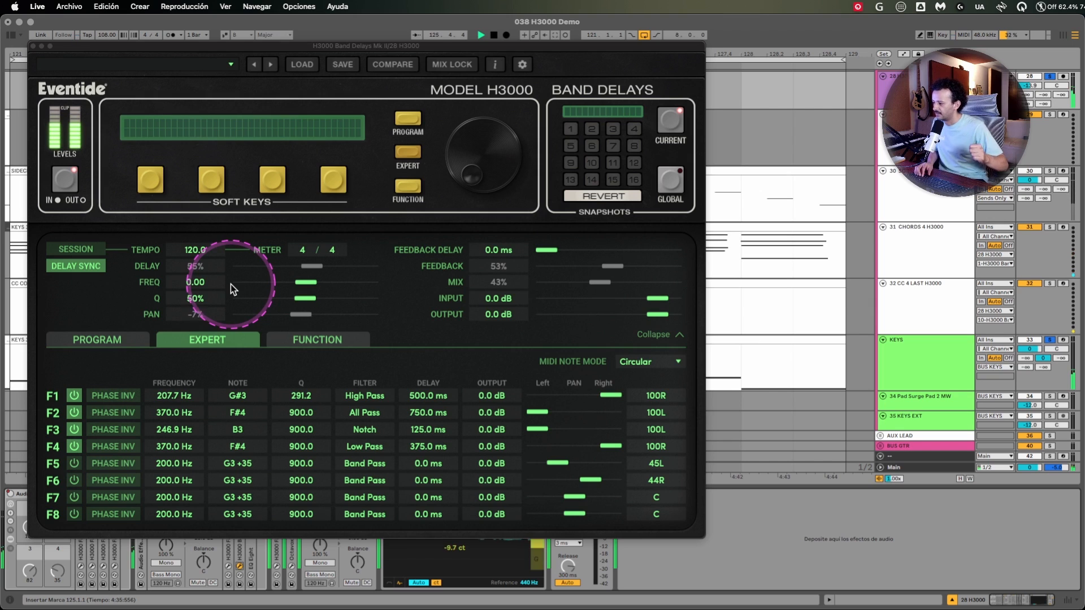
pyautogui.press('space')
pyautogui.click(677, 361)
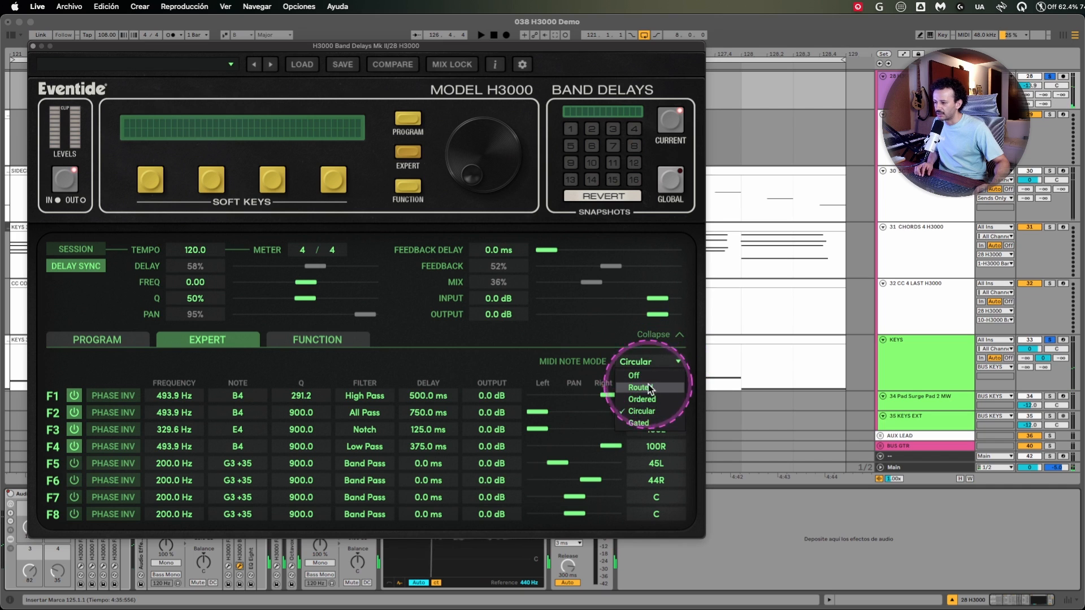
pyautogui.click(649, 399)
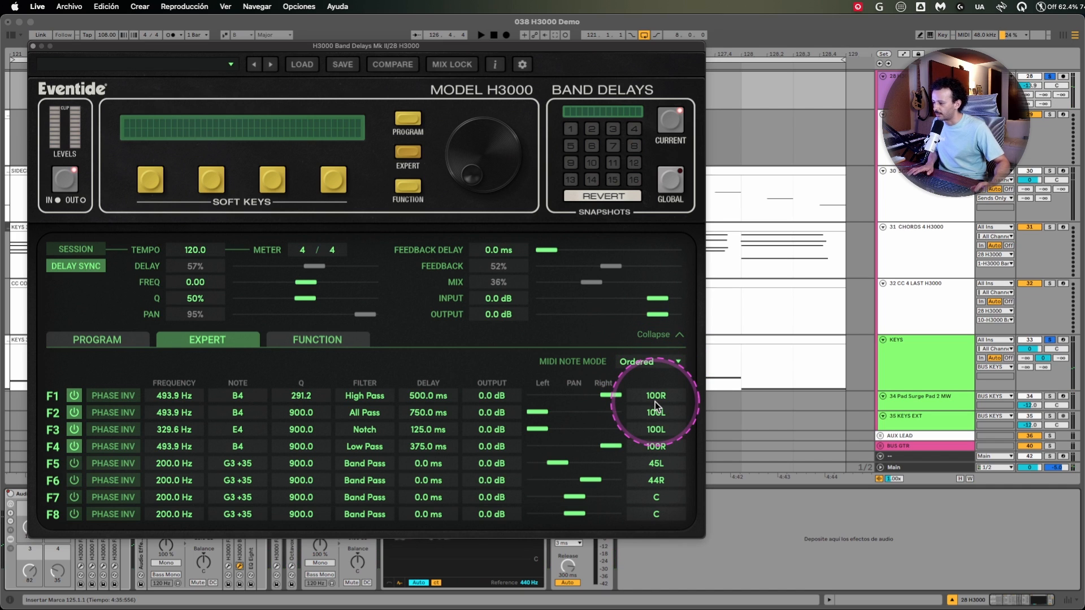
pyautogui.press('space')
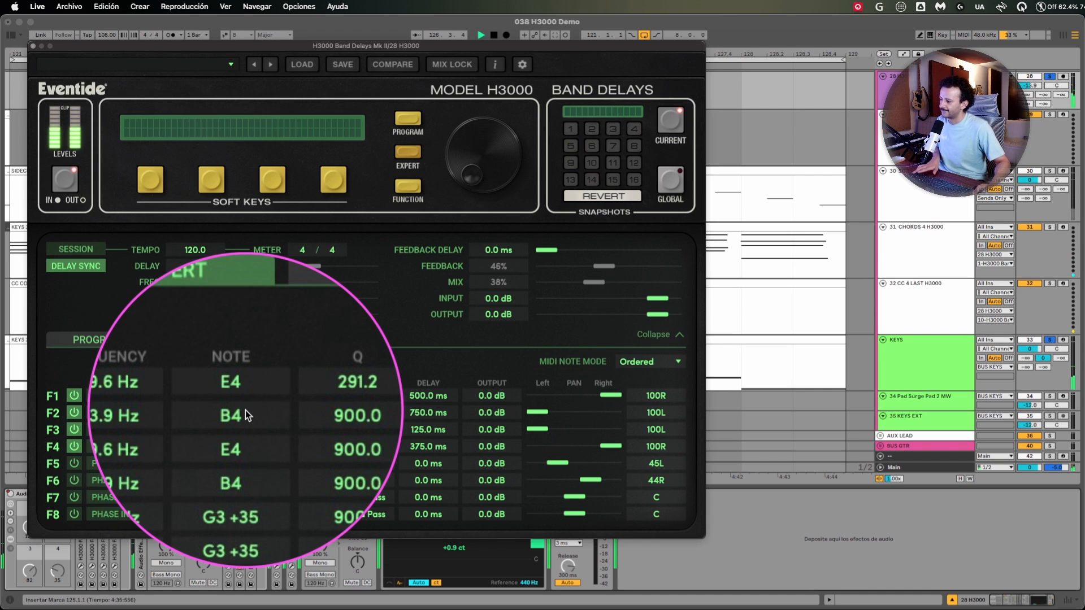
pyautogui.press('space')
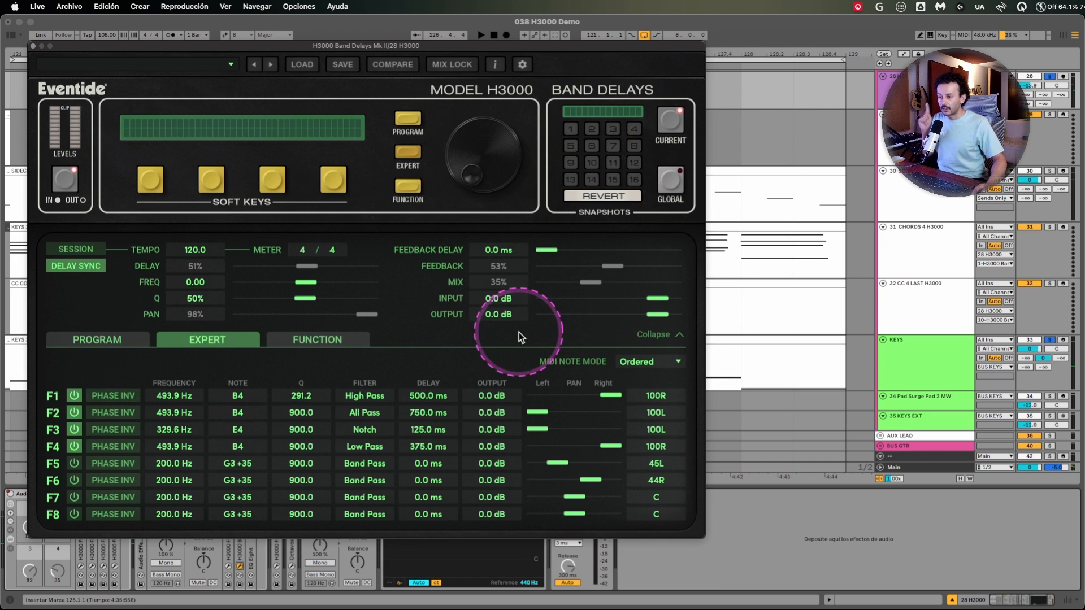
# Play the loop with the CHORDS 4 H3000 track selected and change the gate of its Arpeggiator
pyautogui.click(920, 272)
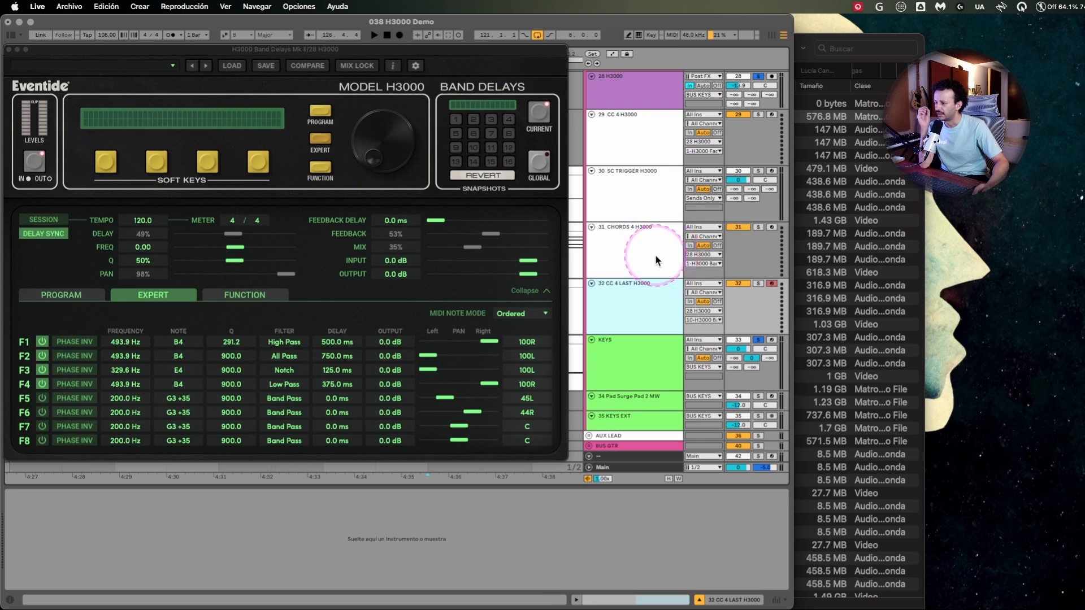
pyautogui.click(657, 260)
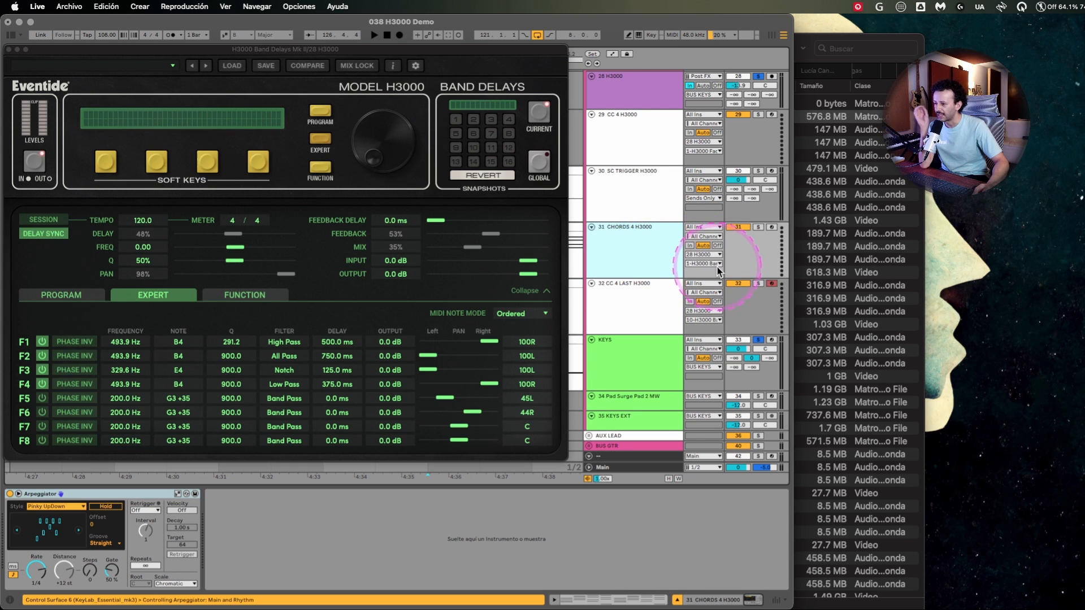
pyautogui.click(663, 455)
pyautogui.press('space')
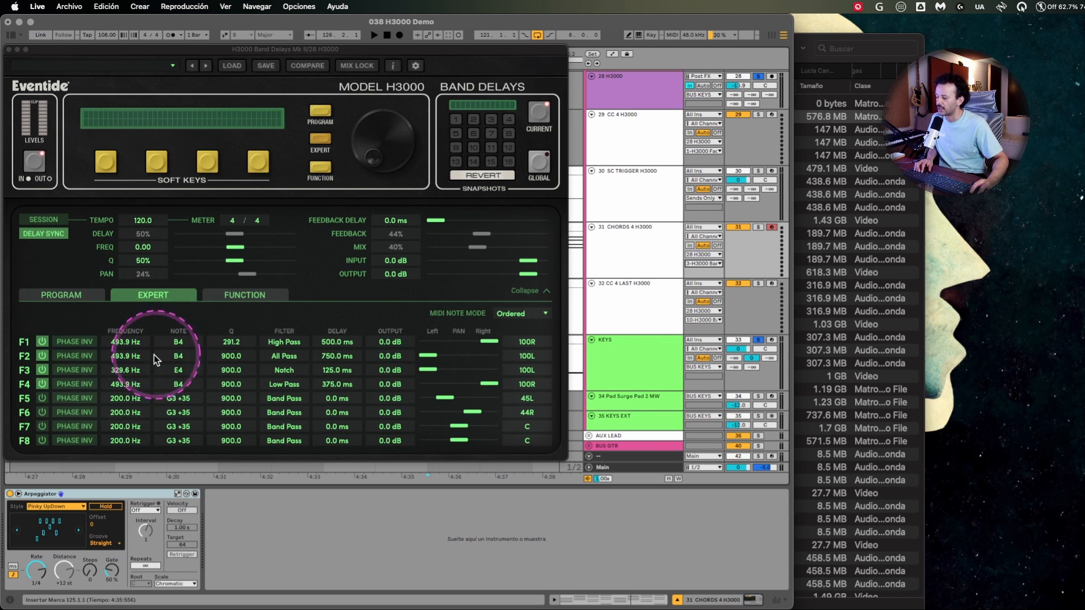
pyautogui.click(110, 575)
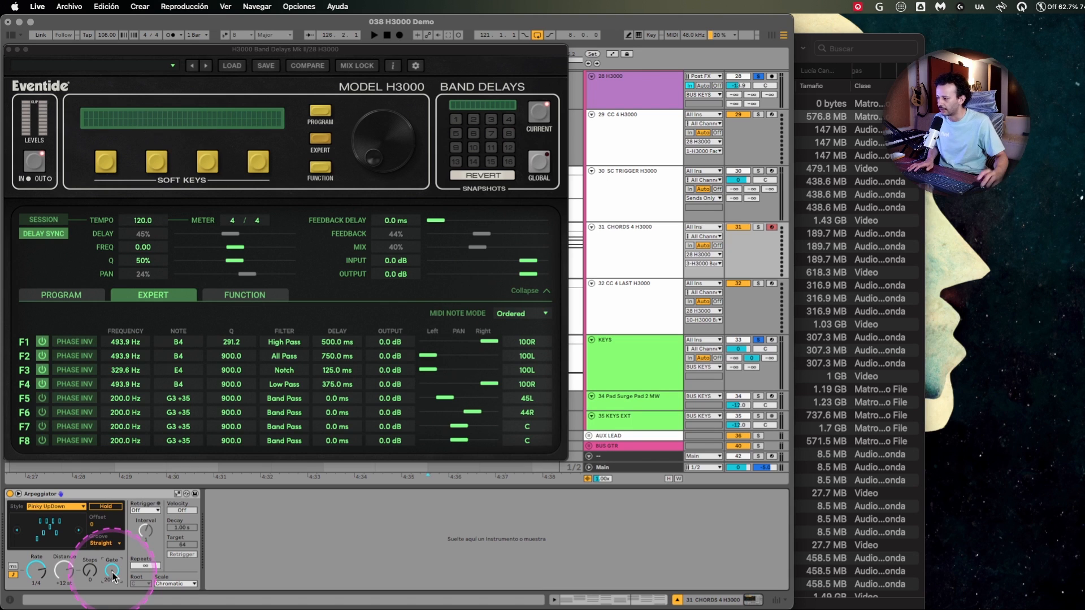
# Play the loop in Ordered mode, lower the Arpeggiator's gate to 36% and play the loop again
pyautogui.press('space')
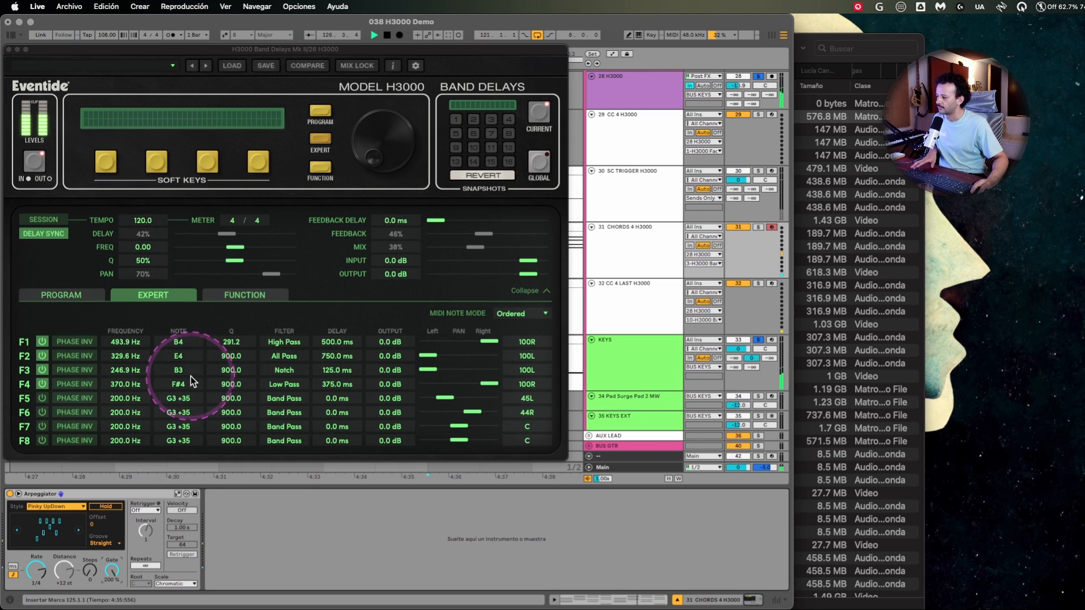
pyautogui.moveTo(112, 570); pyautogui.dragTo(111, 579)
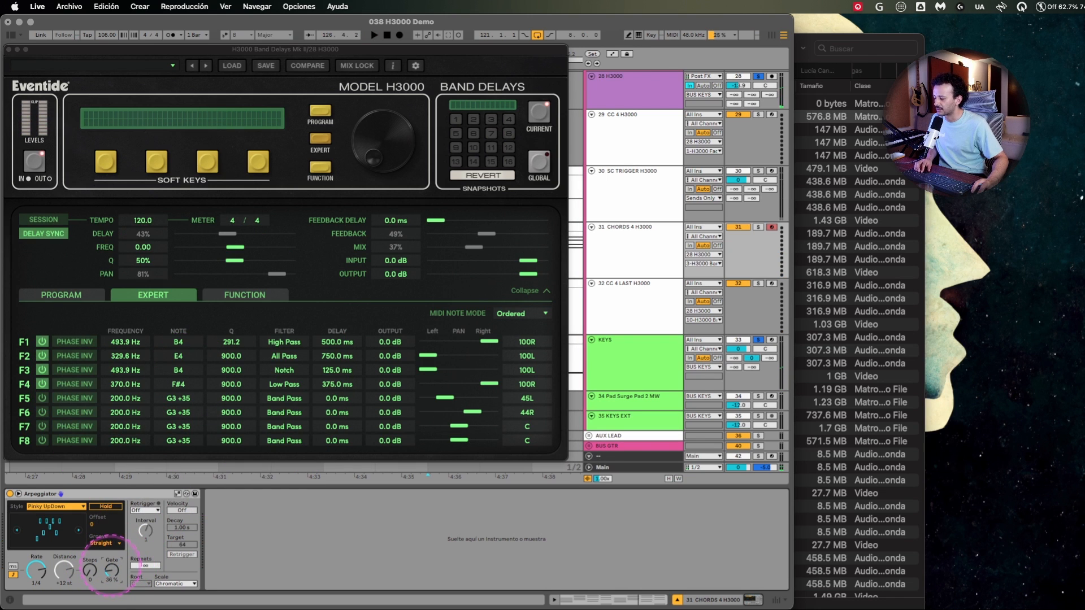
pyautogui.press('space')
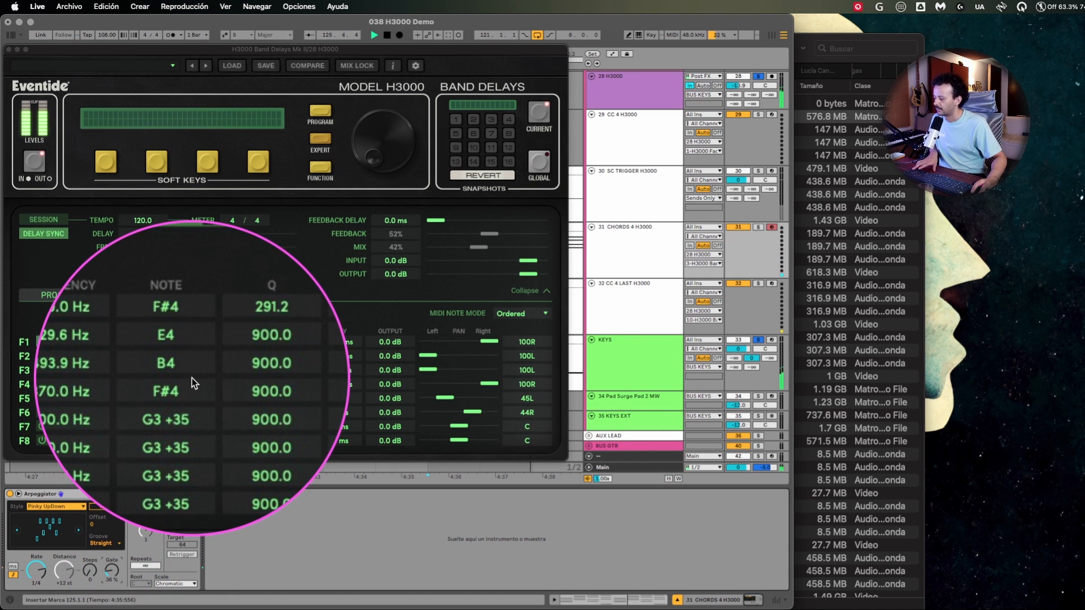
pyautogui.press('space')
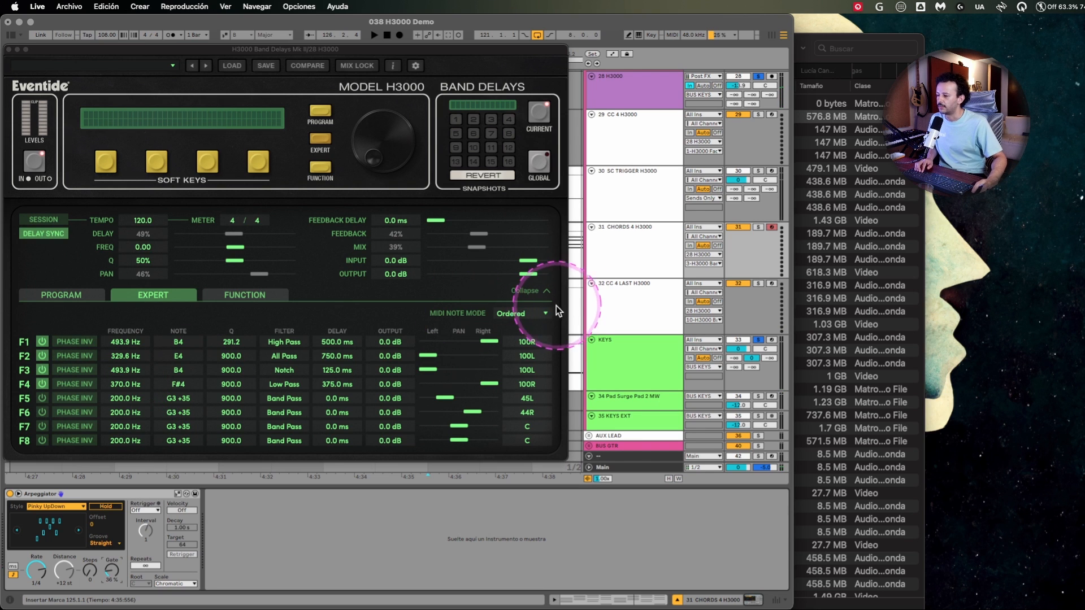
# Set the MIDI Note Mode of Band Delays to Gated and play the loop, raising the Arpeggiator's gate to 135%
pyautogui.click(542, 315)
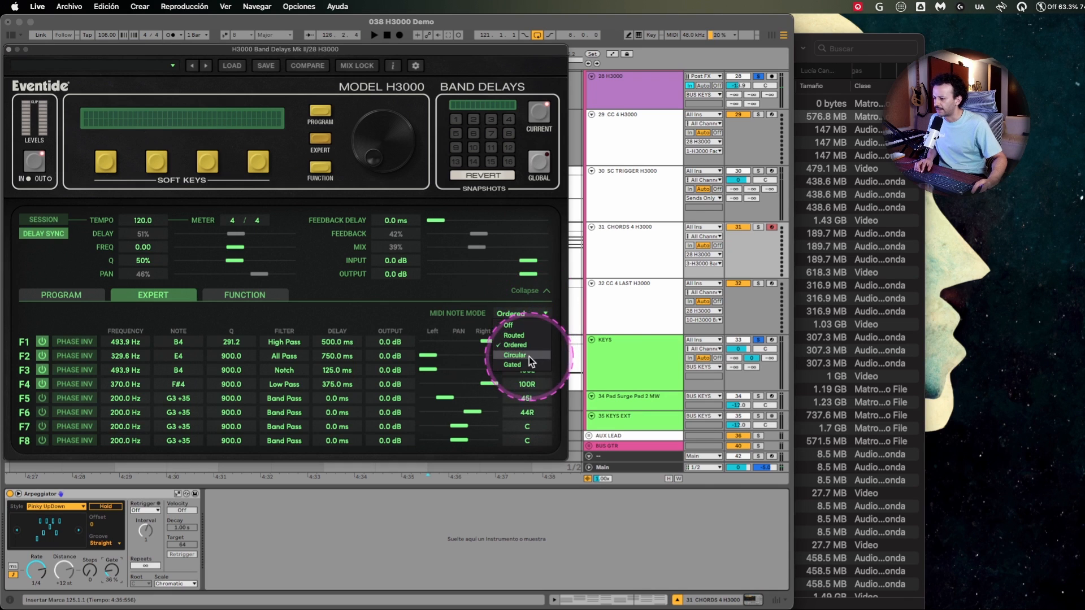
pyautogui.click(529, 373)
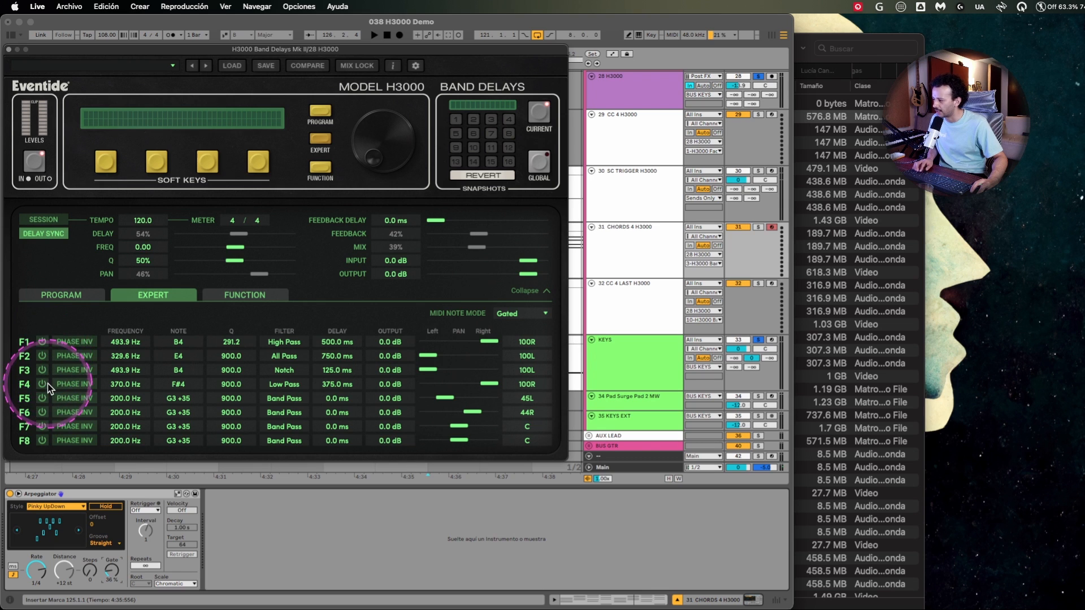
pyautogui.press('space')
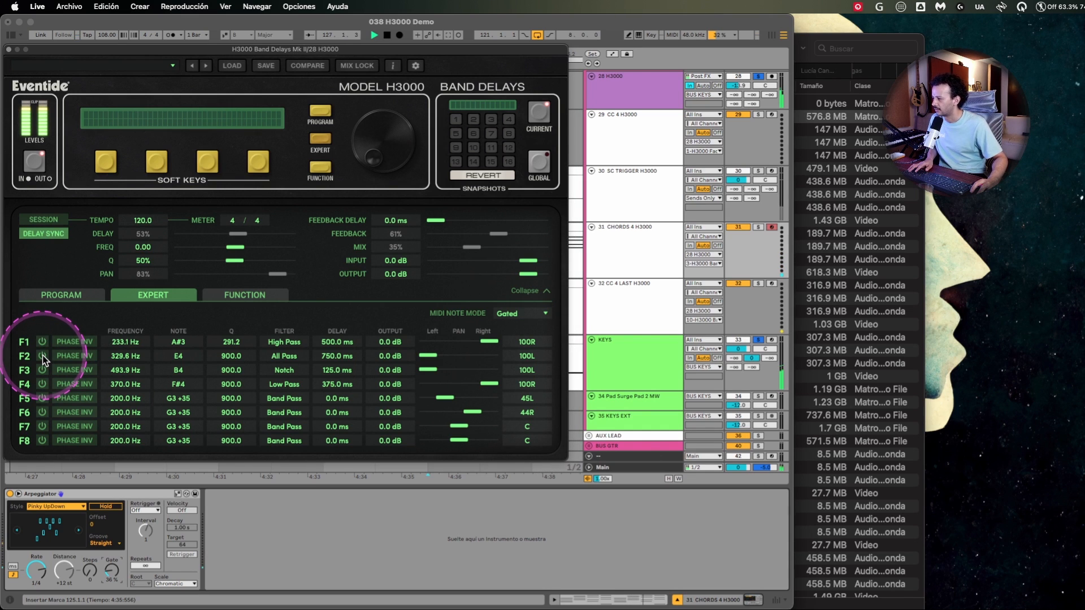
pyautogui.moveTo(111, 572); pyautogui.dragTo(113, 559)
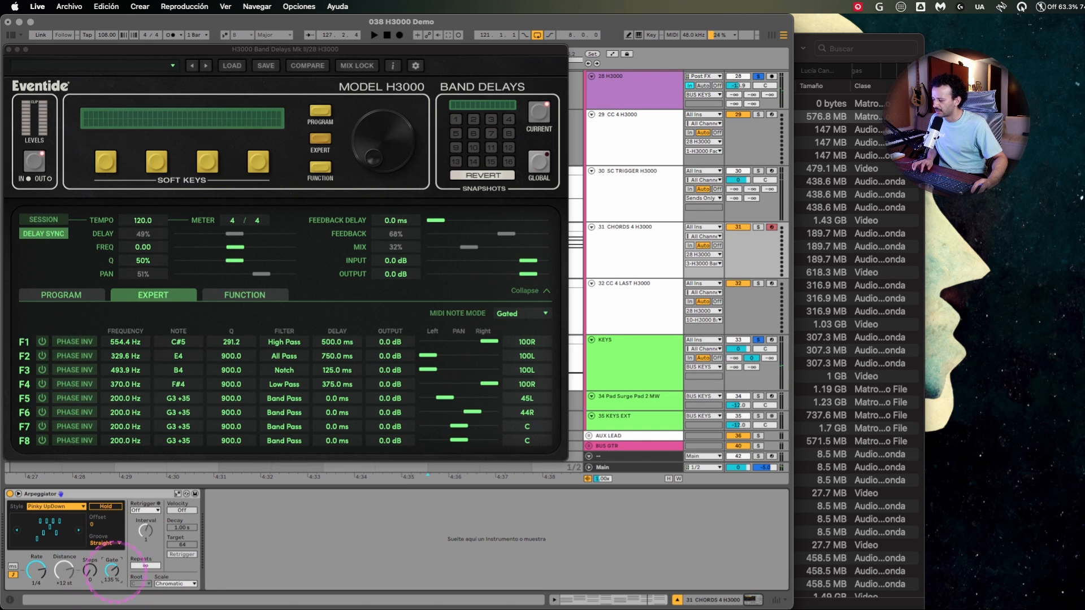
pyautogui.press('space')
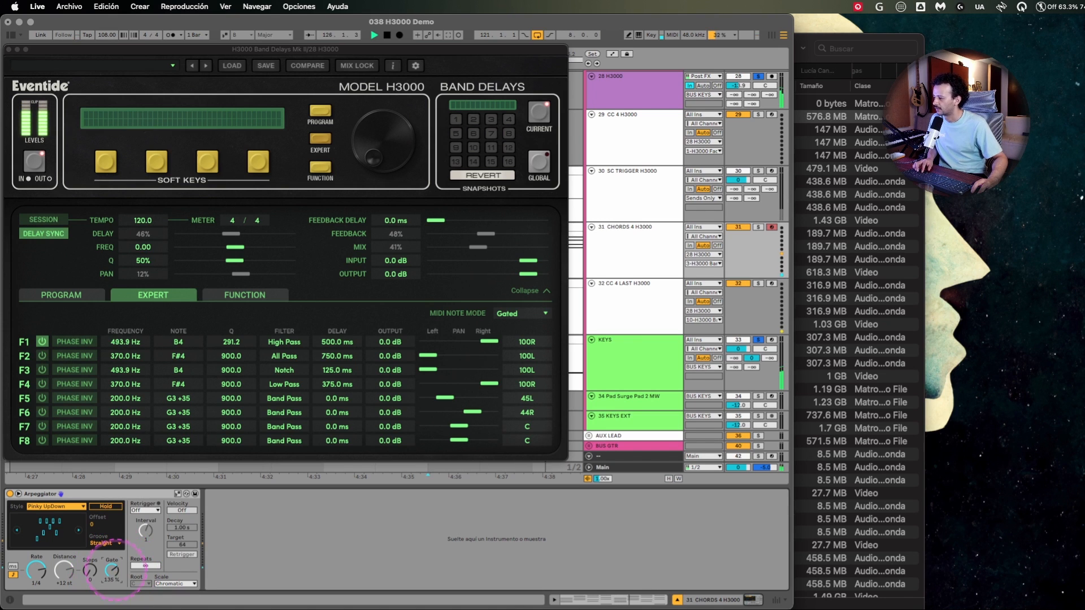
# Set the Arpeggiator's rate to 1/16 and its gate to 139%, playing the loop in Gated mode between changes
pyautogui.moveTo(117, 571)
pyautogui.mouseDown()
pyautogui.moveTo(114, 560)
pyautogui.moveTo(115, 581)
pyautogui.mouseUp()
pyautogui.press('space')
pyautogui.click(36, 571)
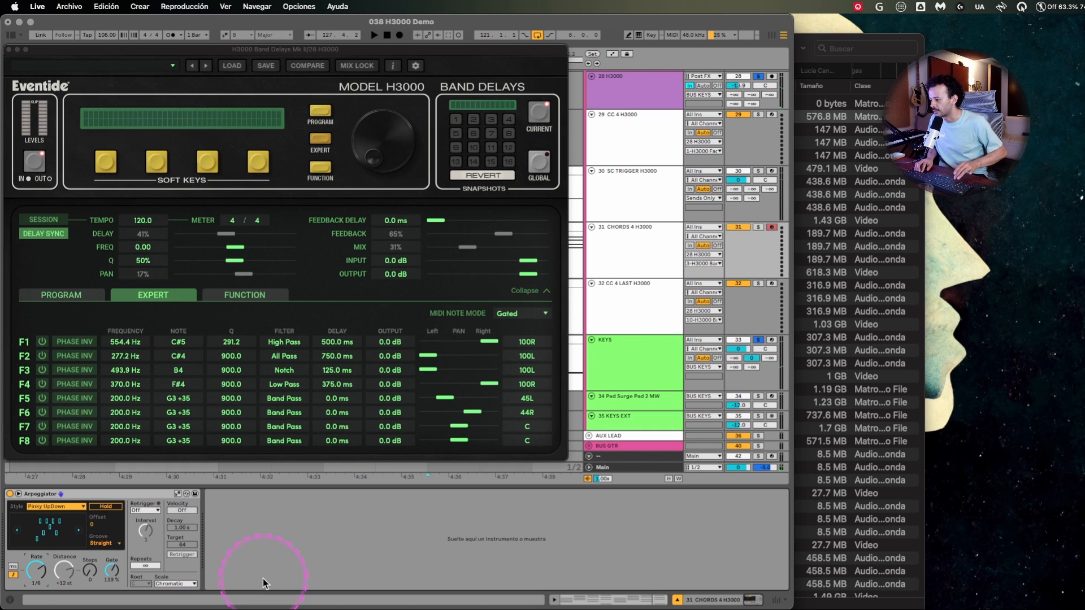
pyautogui.press('space')
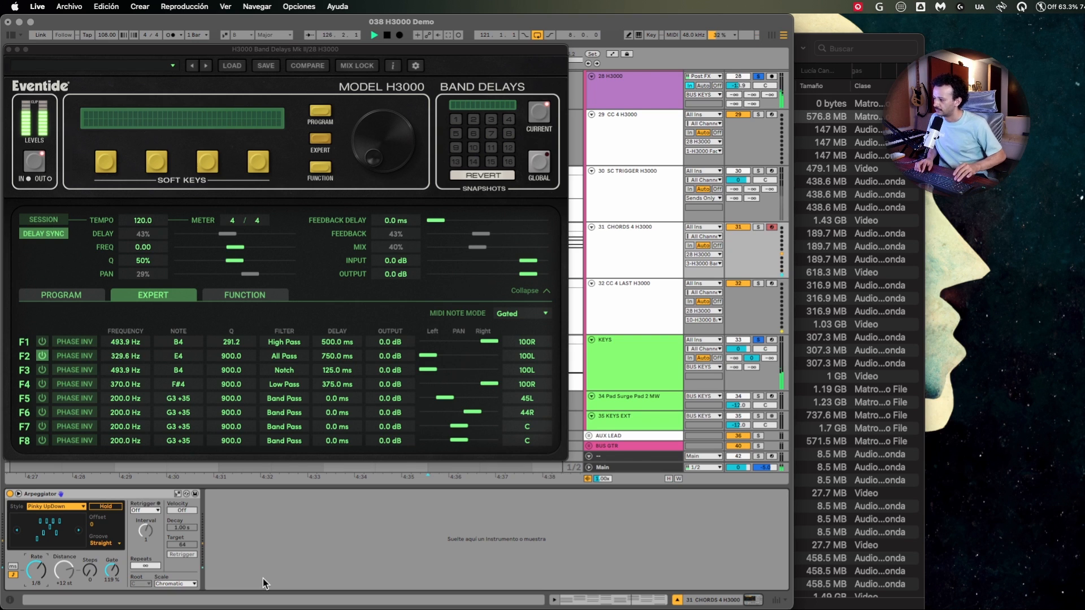
pyautogui.press('space')
pyautogui.press('Down')
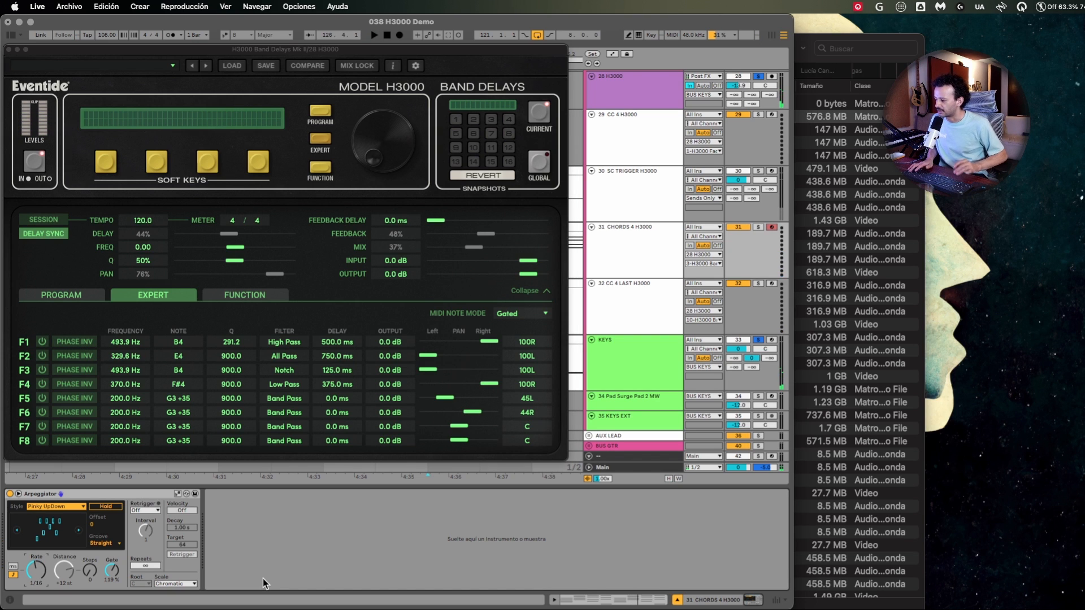
pyautogui.press('space')
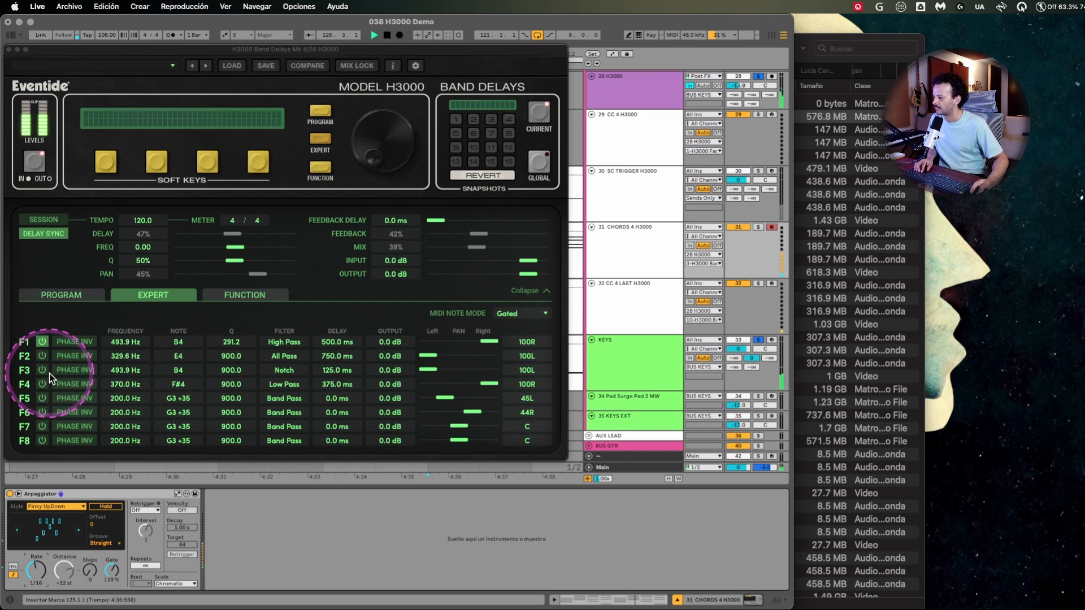
pyautogui.moveTo(114, 569); pyautogui.dragTo(115, 566)
pyautogui.press('space')
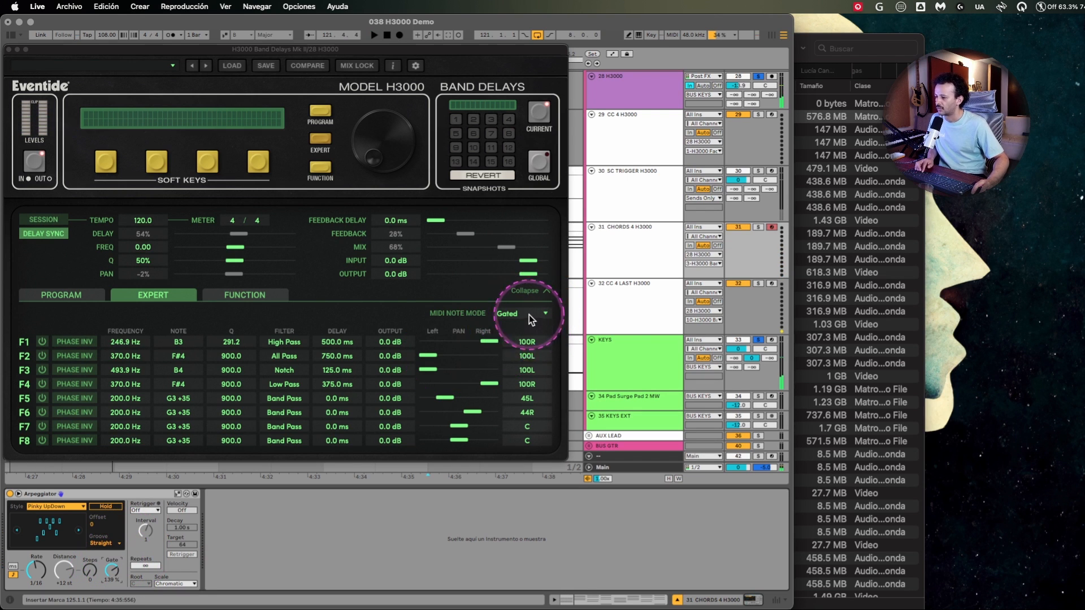
# Return the MIDI Note Mode of Band Delays to Circular and switch filters F1 to F4 back on
pyautogui.click(529, 315)
pyautogui.click(531, 355)
pyautogui.click(43, 386)
pyautogui.click(42, 370)
pyautogui.click(42, 357)
pyautogui.click(43, 344)
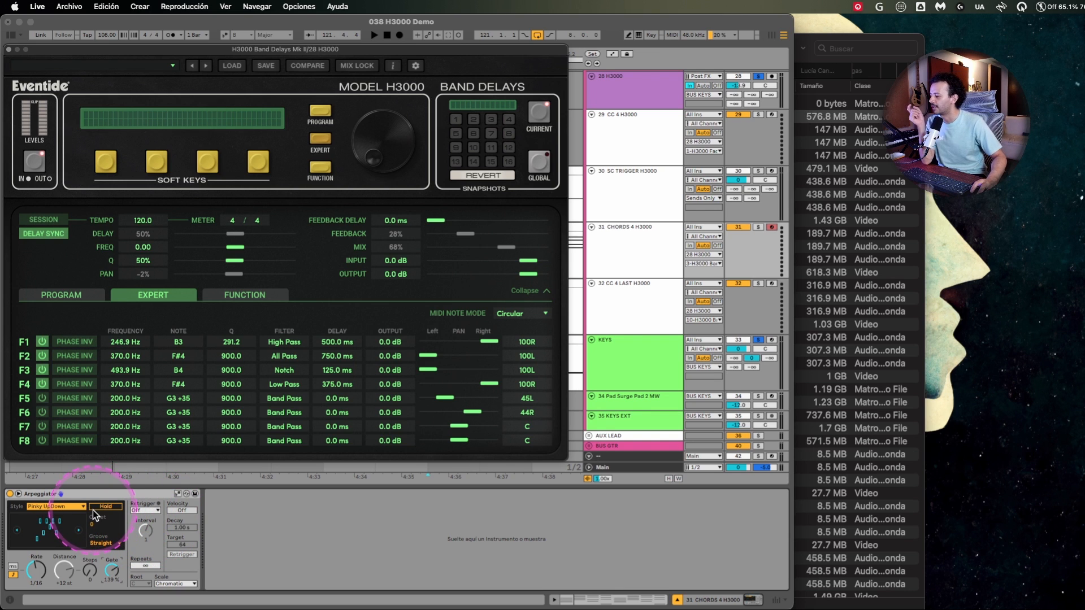
# Set the Arpeggiator's repeats to 1 and gate to 70%, adjust its steps and play the loop in Circular mode
pyautogui.click(148, 564)
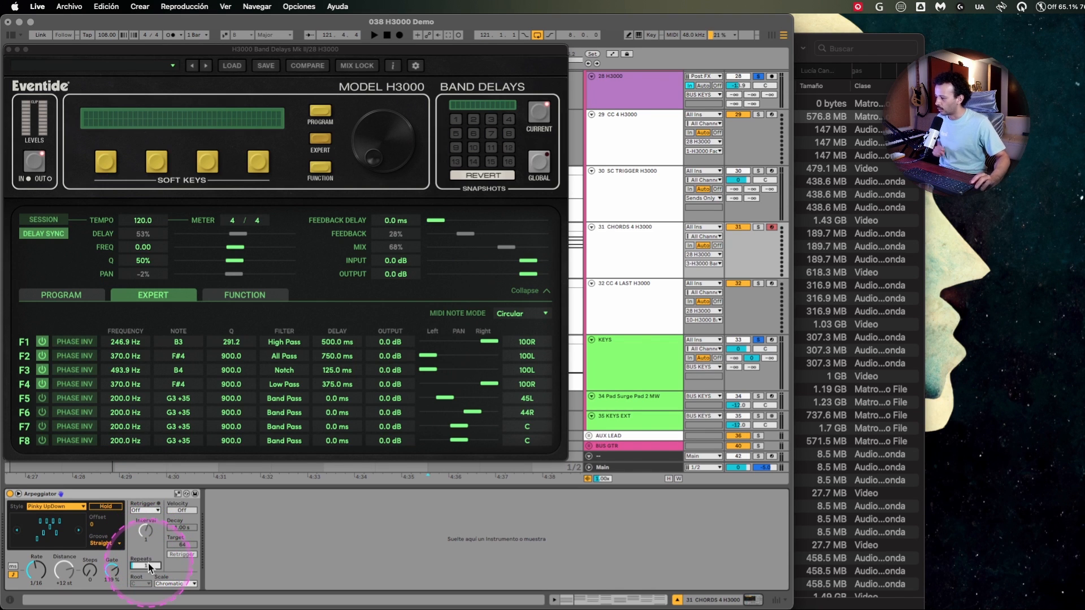
pyautogui.click(88, 573)
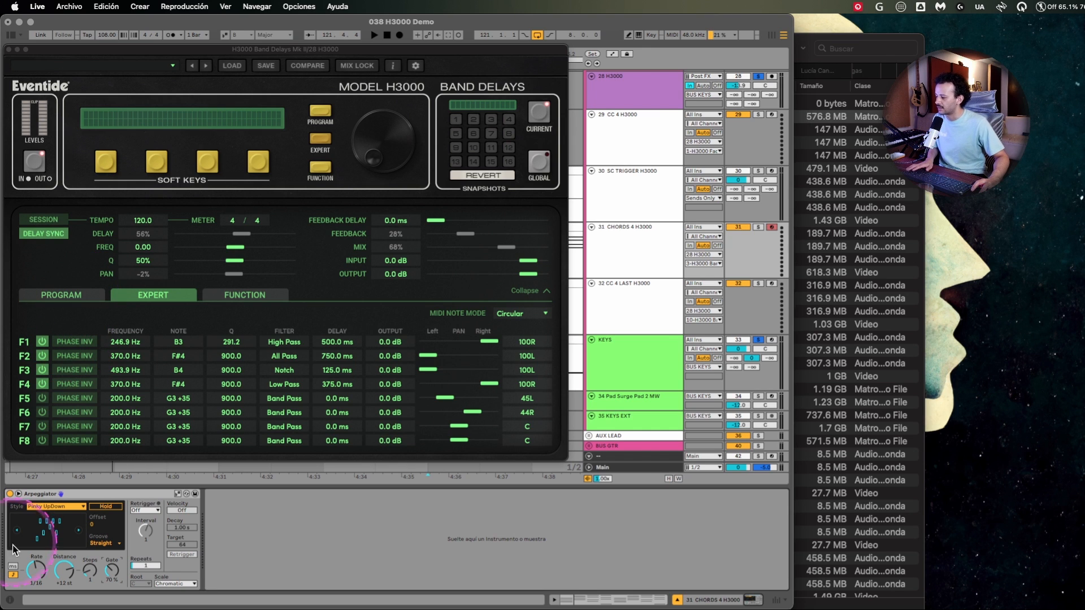
pyautogui.press('space')
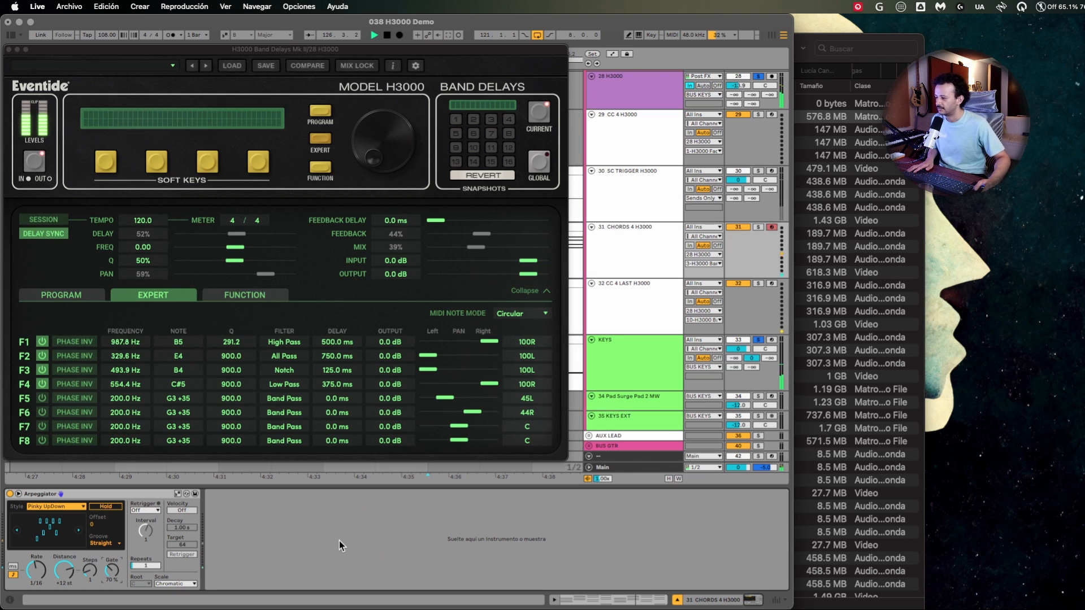
pyautogui.click(339, 541)
pyautogui.press('space')
pyautogui.moveTo(90, 569); pyautogui.dragTo(90, 576)
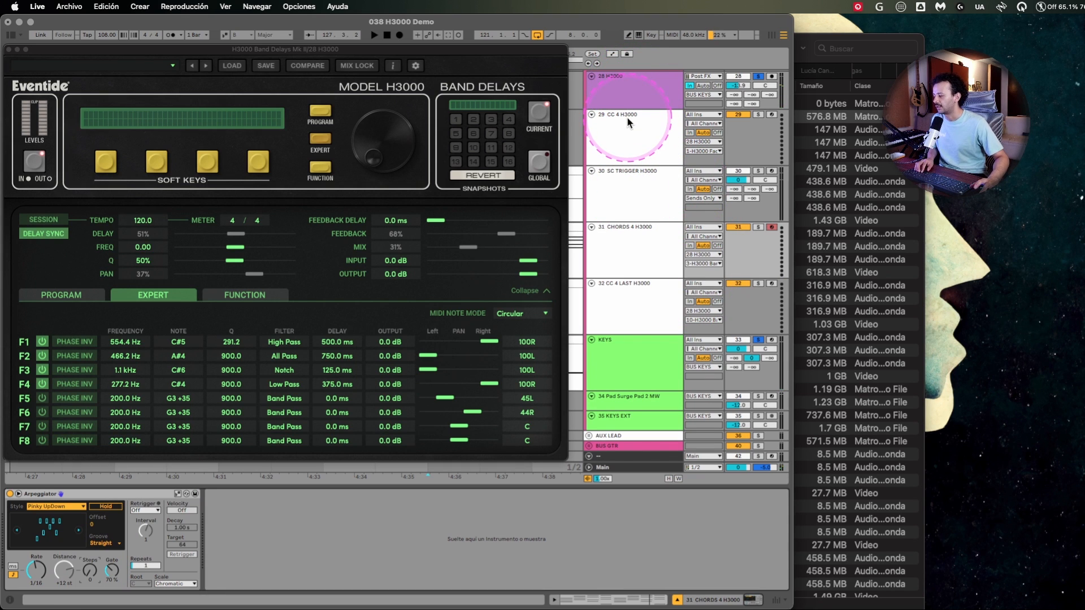
pyautogui.press('space')
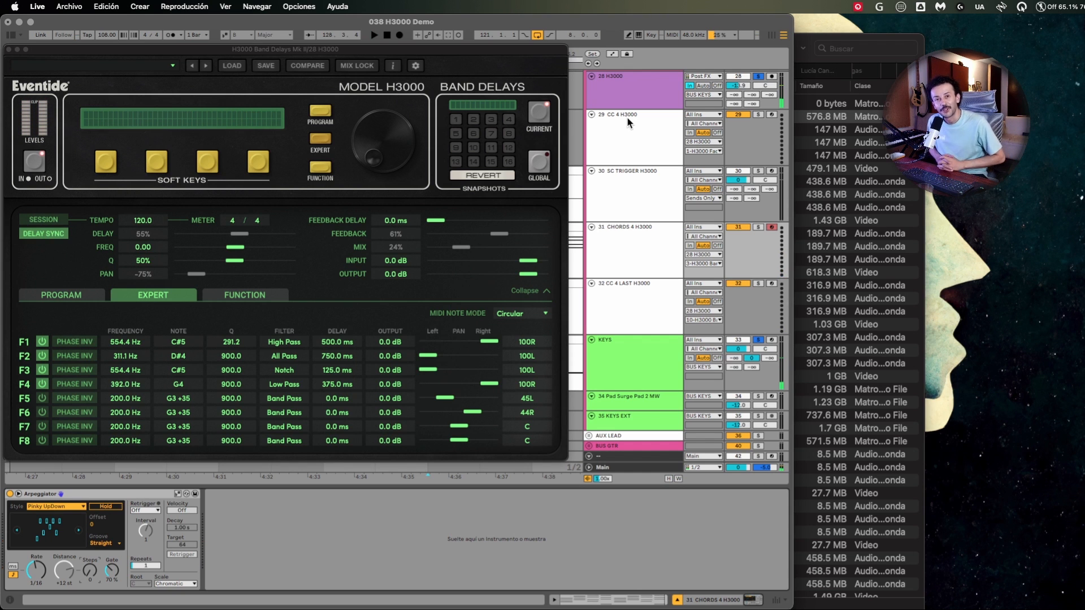
# Close the Band Delays window, show the whole arrangement and place the insert marker at bar 121 of the CC 4 H3000 track
pyautogui.click(10, 51)
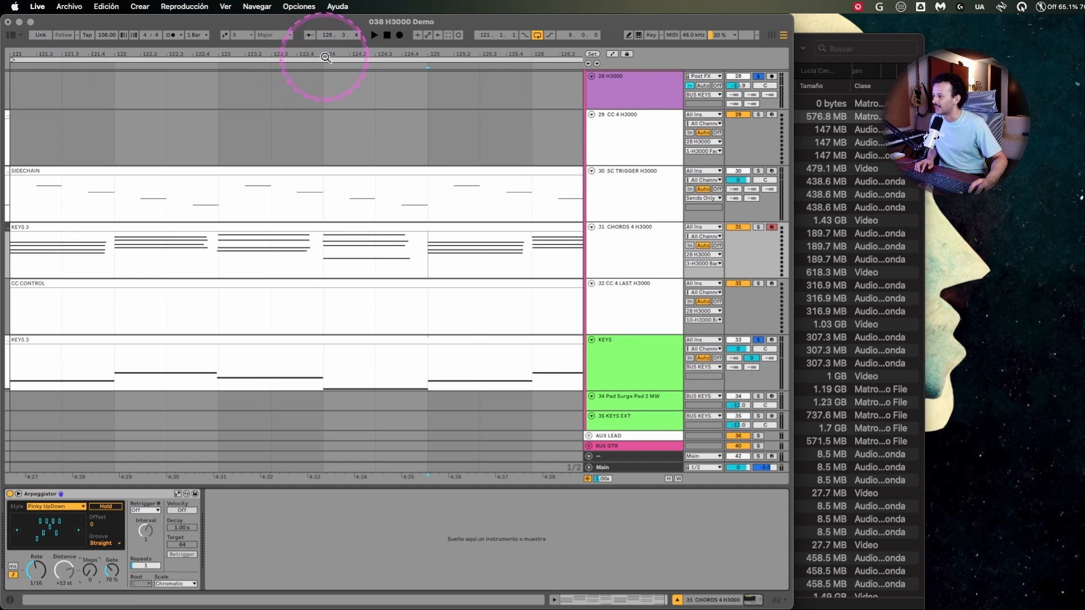
pyautogui.click(347, 117)
pyautogui.press('h')
pyautogui.press('w')
pyautogui.hscroll(2, 436, 168)
pyautogui.press('s')
pyautogui.click(432, 220)
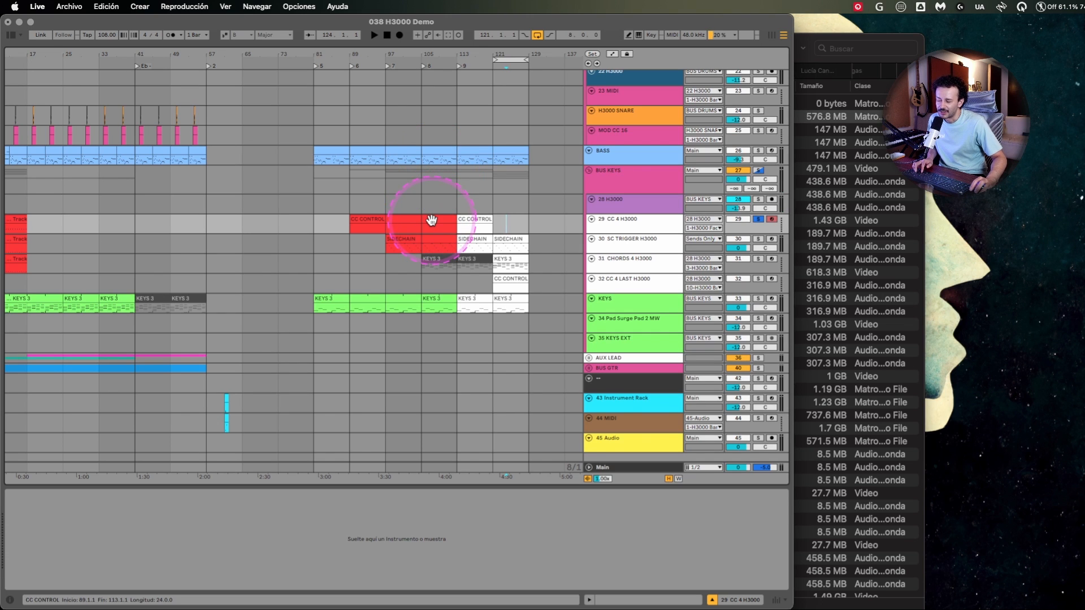
pyautogui.click(493, 228)
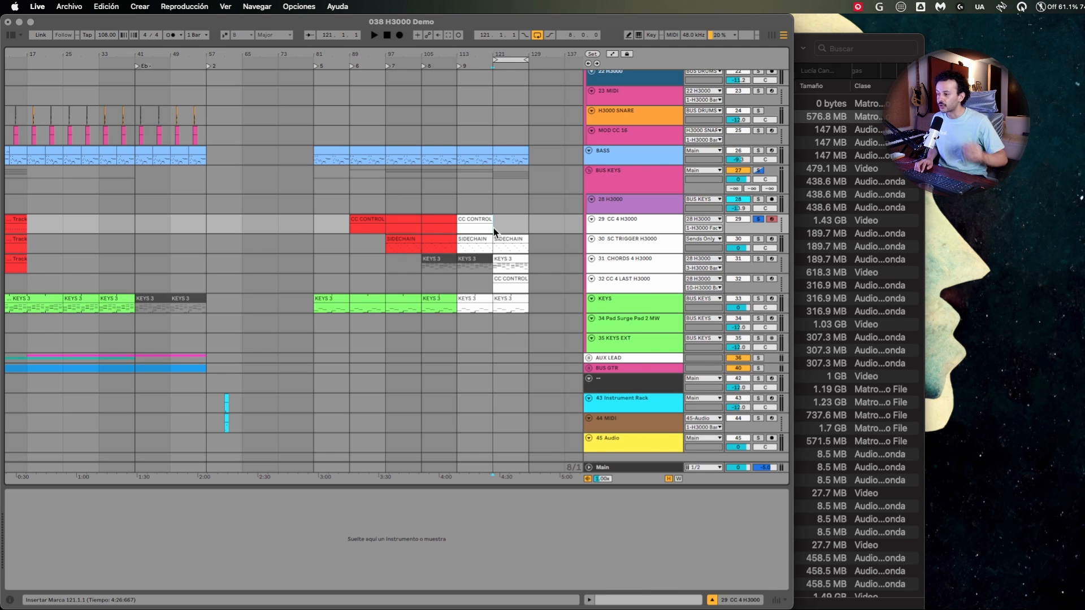
# Select bars 81 to 129 from the 28 H3000 track down to KEYS and set the arrangement loop to that range
pyautogui.click(316, 143)
pyautogui.moveTo(313, 161); pyautogui.dragTo(515, 297)
pyautogui.press('z')
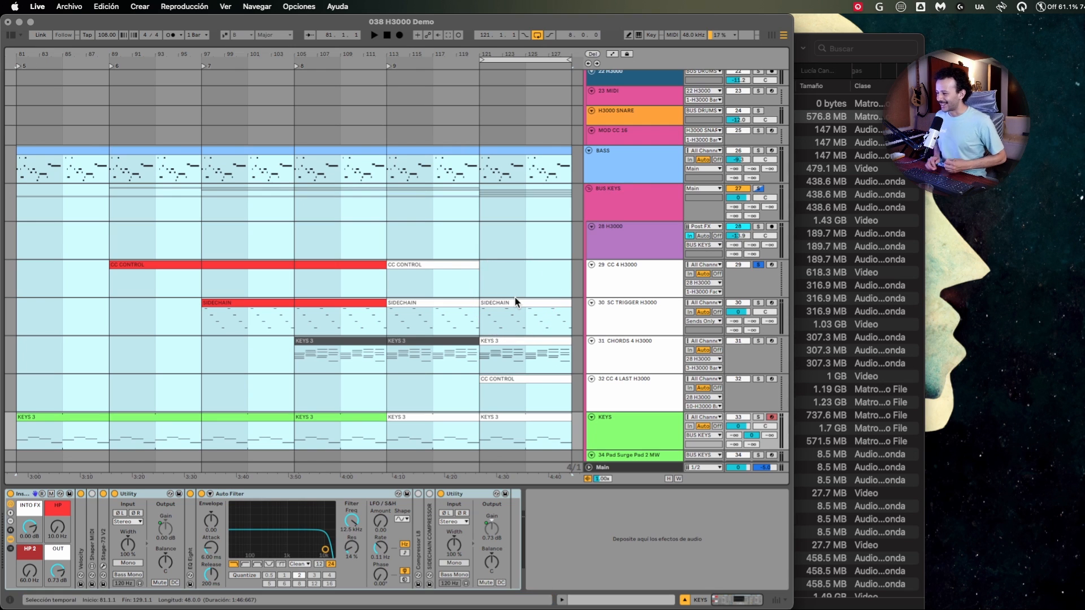
pyautogui.click(323, 263)
pyautogui.moveTo(18, 242); pyautogui.dragTo(548, 424)
pyautogui.hscroll(-2, 548, 424)
pyautogui.hscroll(1, 548, 424)
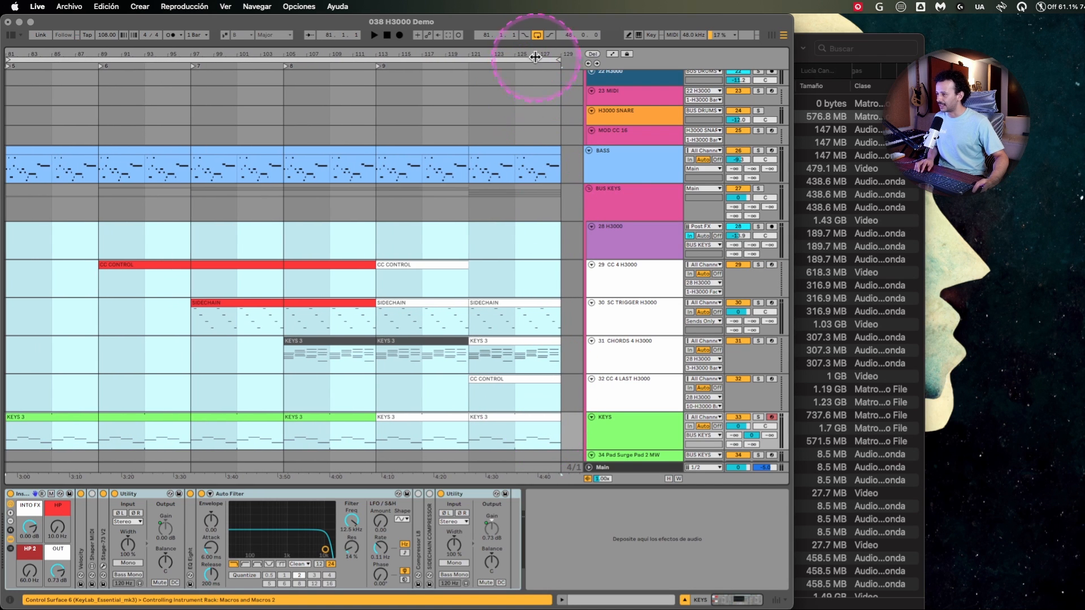
pyautogui.click(536, 35)
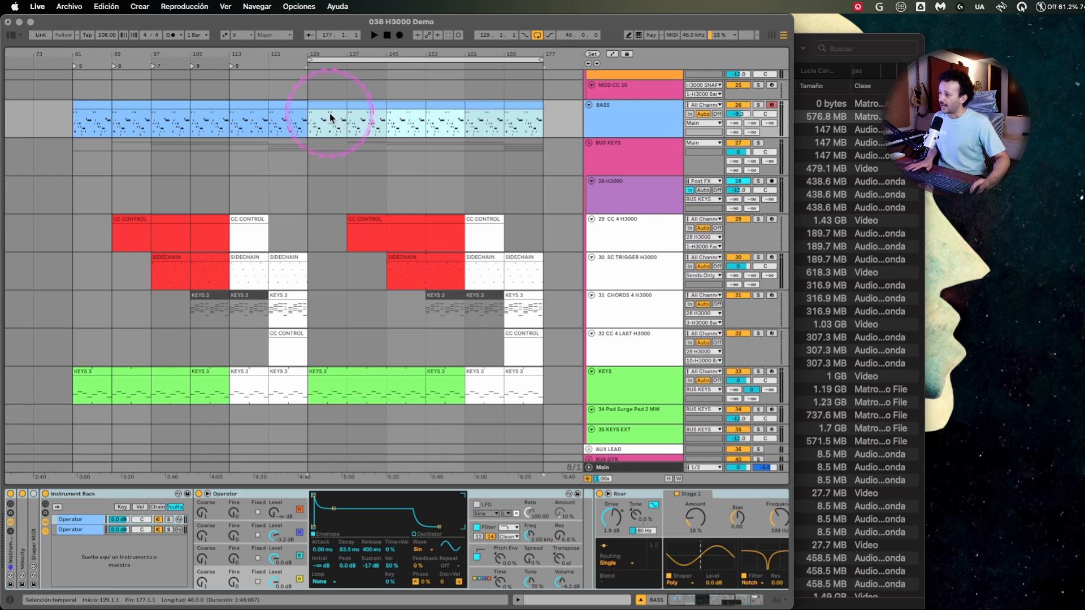
# Play the arrangement from bar 129 and show the devices of the 28 H3000 track
pyautogui.click(308, 115)
pyautogui.scroll(3, 308, 121)
pyautogui.scroll(-5, 308, 121)
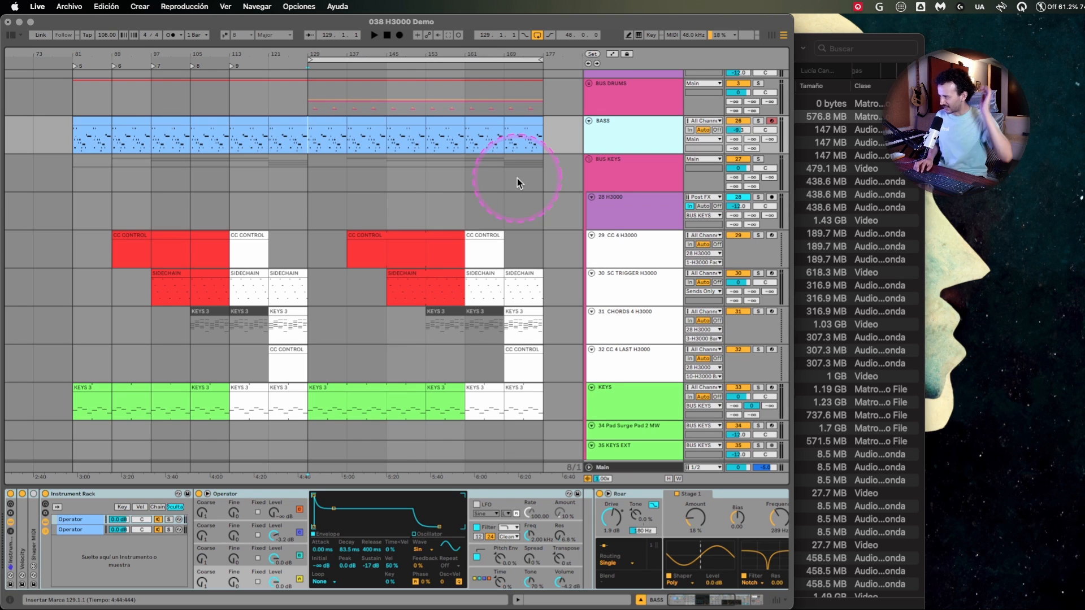
pyautogui.press('space')
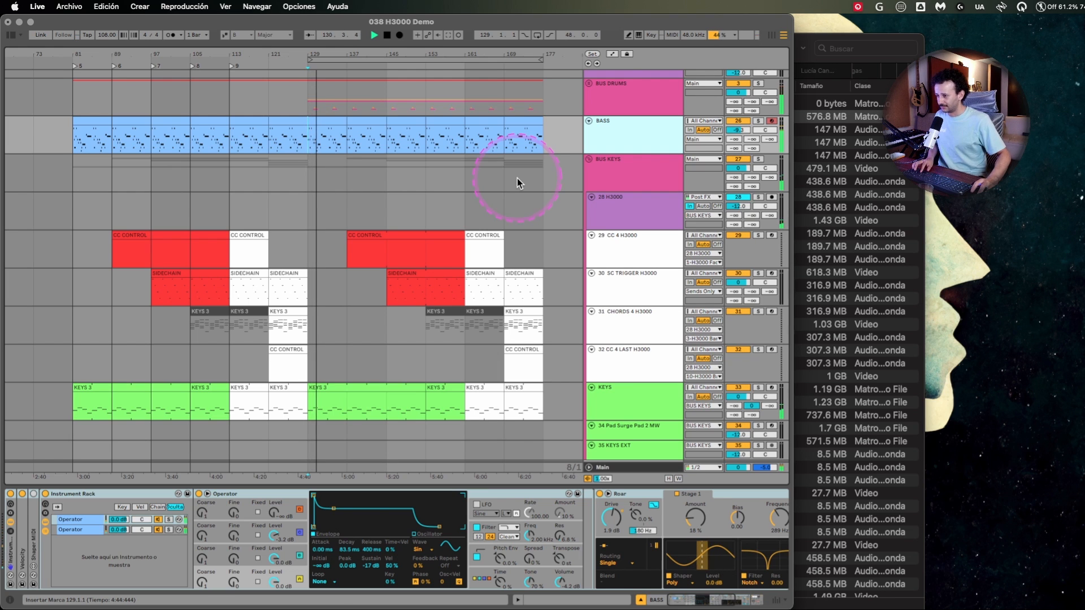
pyautogui.click(622, 219)
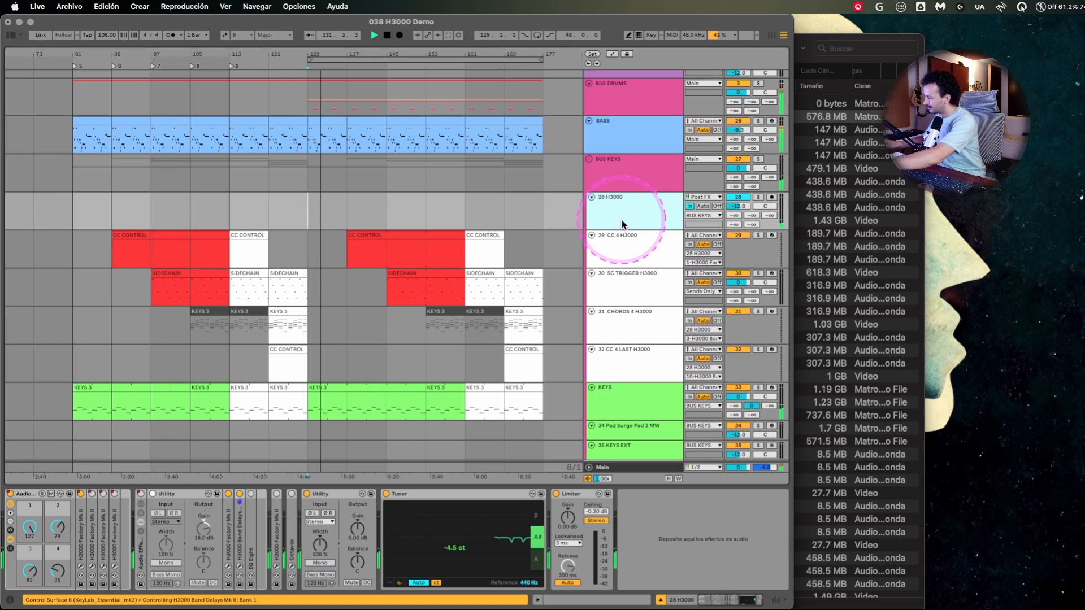
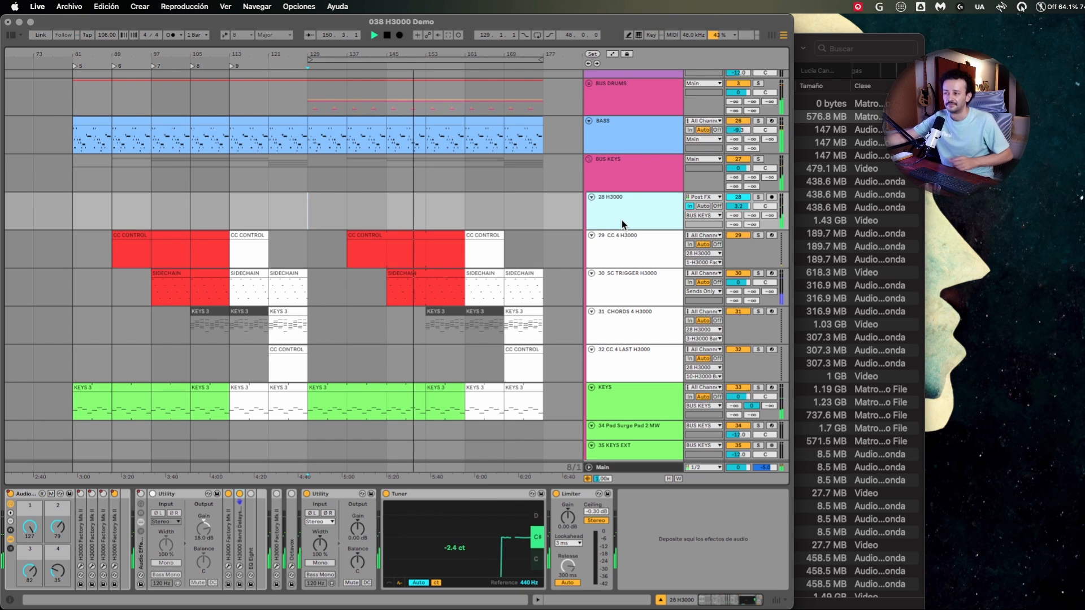
# Zoom the arrangement to bars 129 to 177 during playback and show the 28 H3000 track's devices again
pyautogui.click(316, 105)
pyautogui.moveTo(310, 93); pyautogui.dragTo(539, 394)
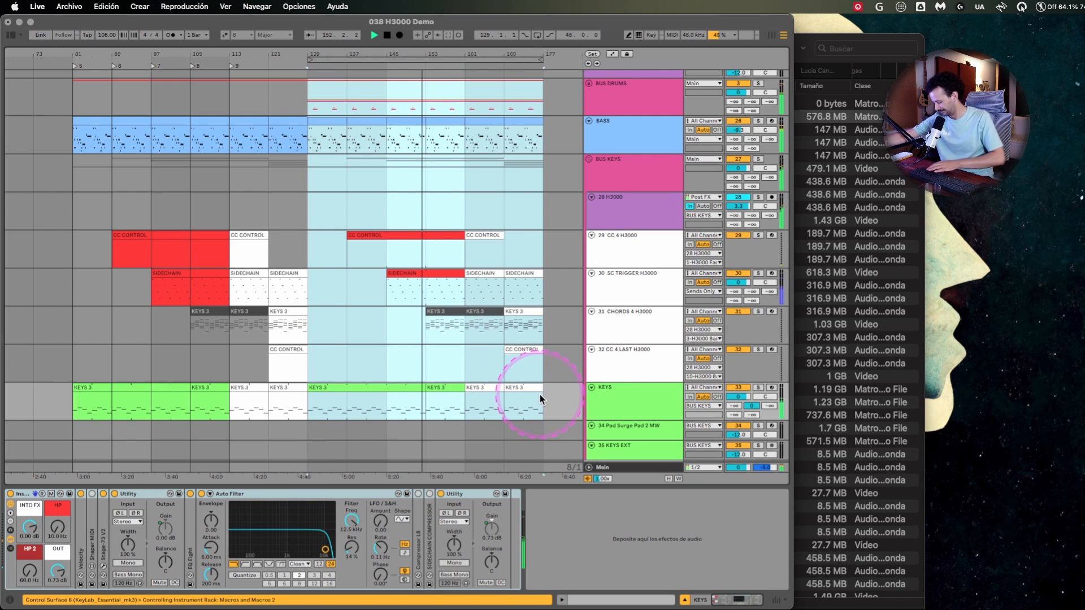
pyautogui.press('z')
pyautogui.click(579, 364)
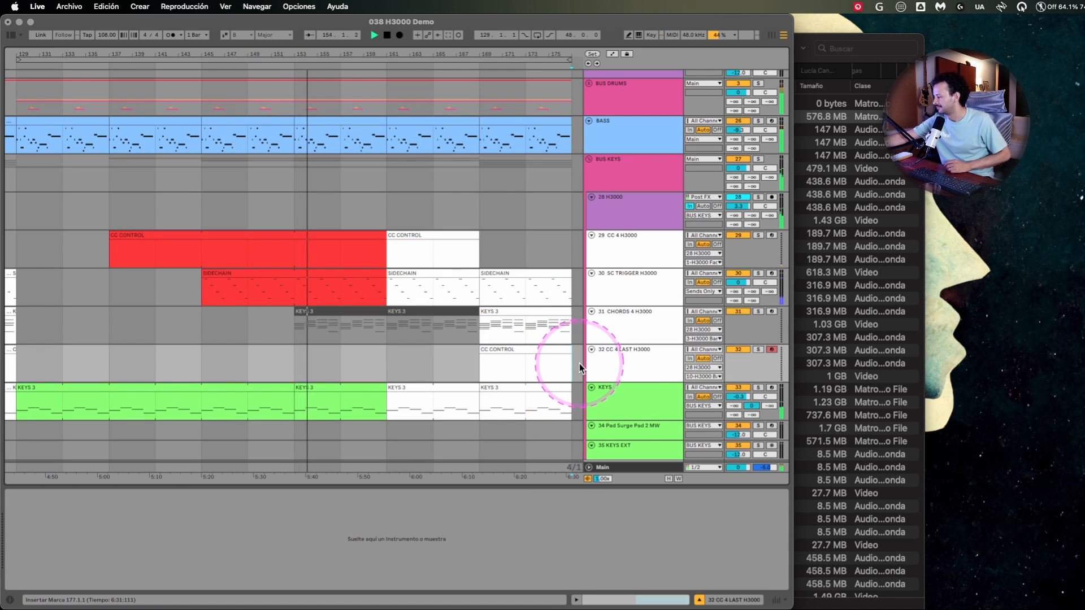
pyautogui.click(625, 203)
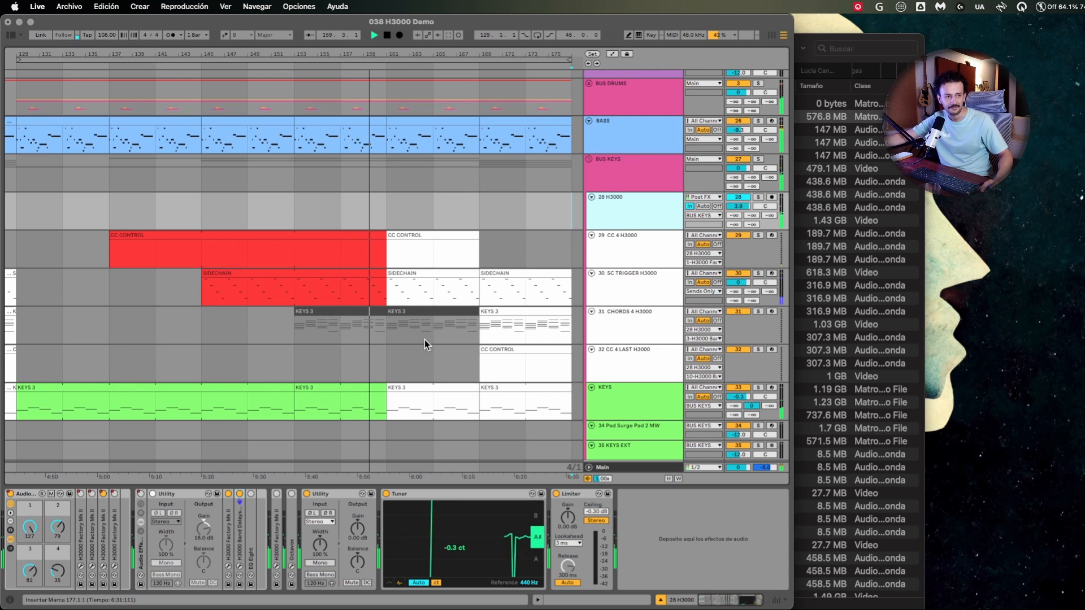
# Widen the Live window across almost the full width of the screen while the arrangement plays
pyautogui.click(792, 24)
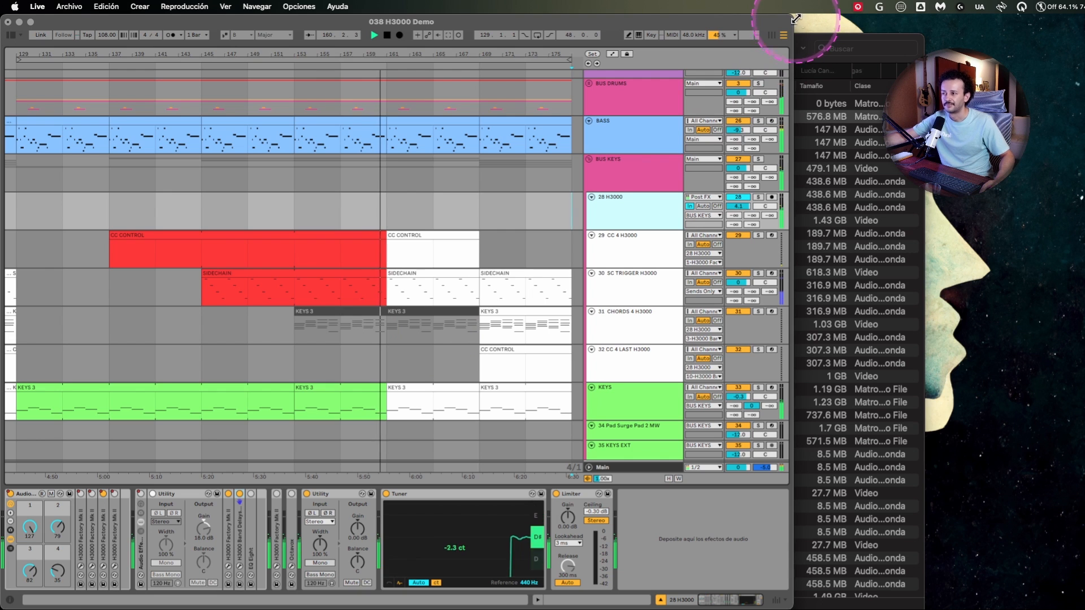
pyautogui.moveTo(793, 24); pyautogui.dragTo(1063, 11)
pyautogui.click(557, 108)
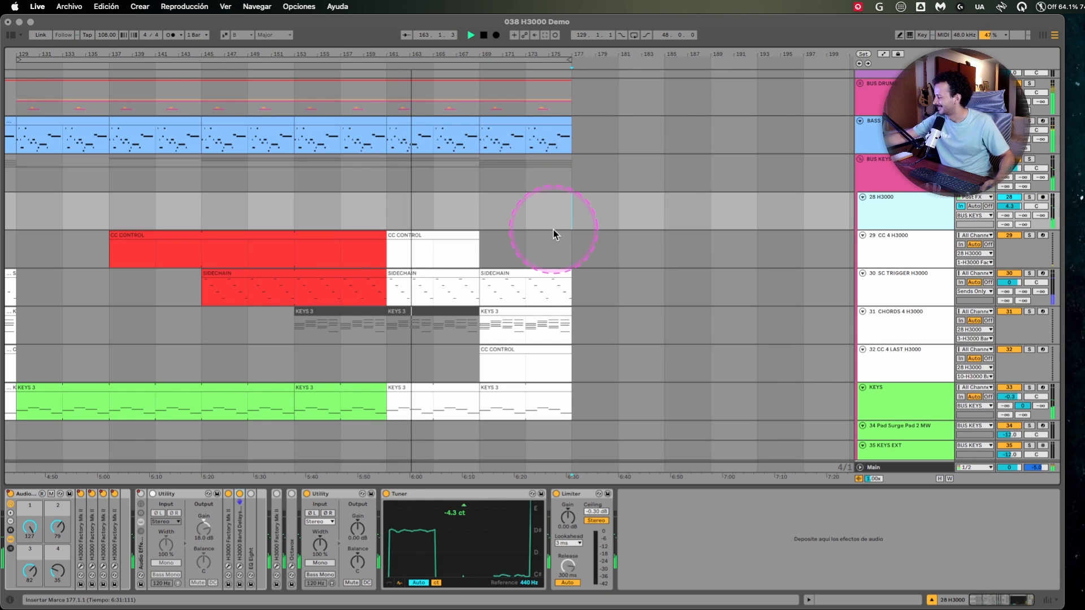
# Select the Utility device before the Tuner on the 28 H3000 track and let the arrangement play through bar 177
pyautogui.click(346, 494)
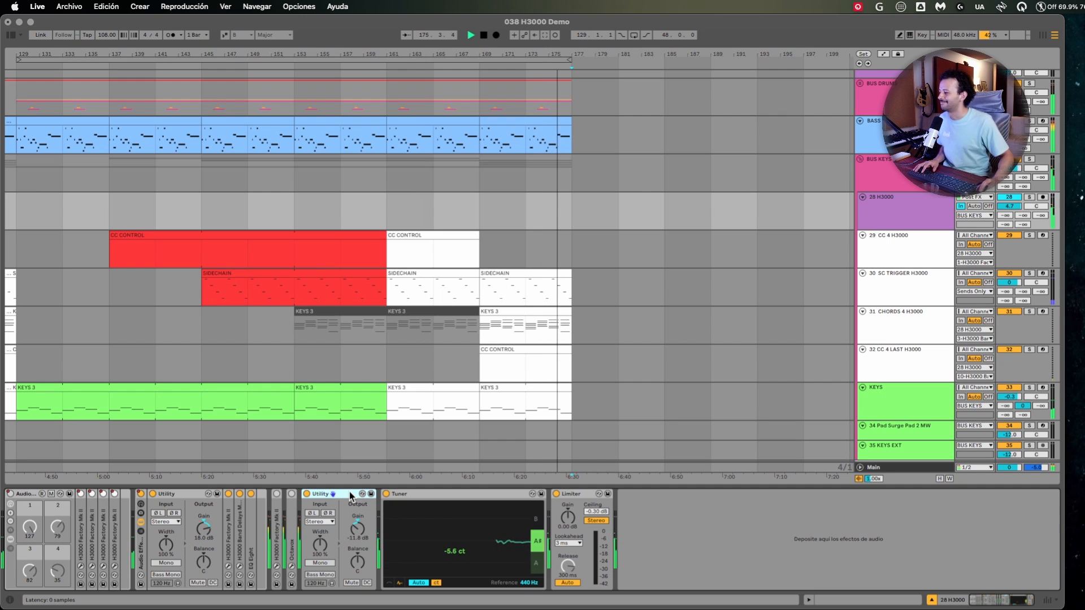
pyautogui.click(318, 448)
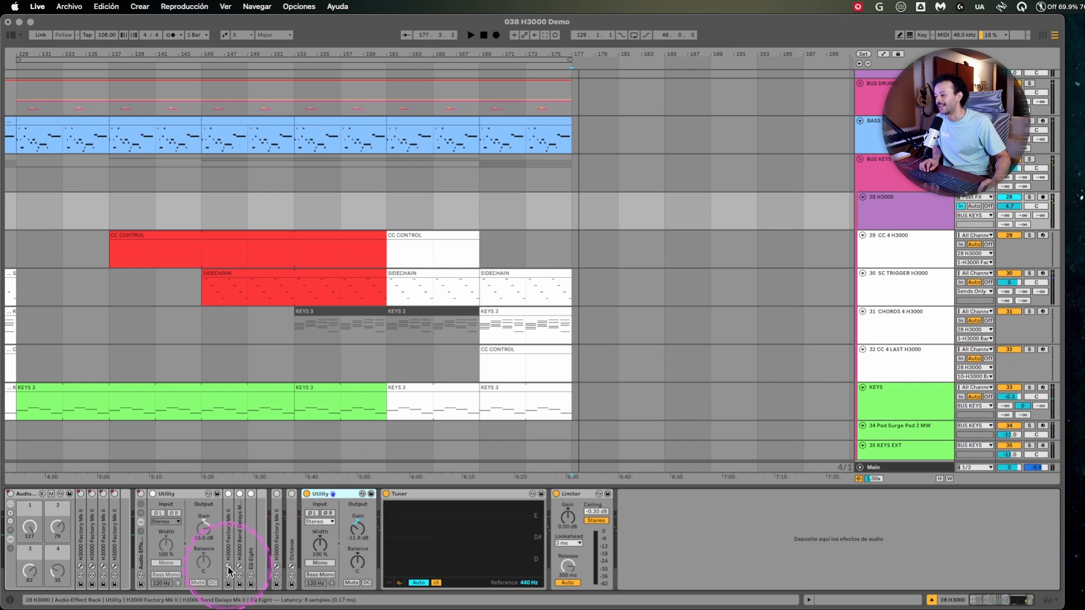
# Open the Octavox plug-in of the 28 H3000 track and check its MIDI Control setting, leaving it Off
pyautogui.click(292, 567)
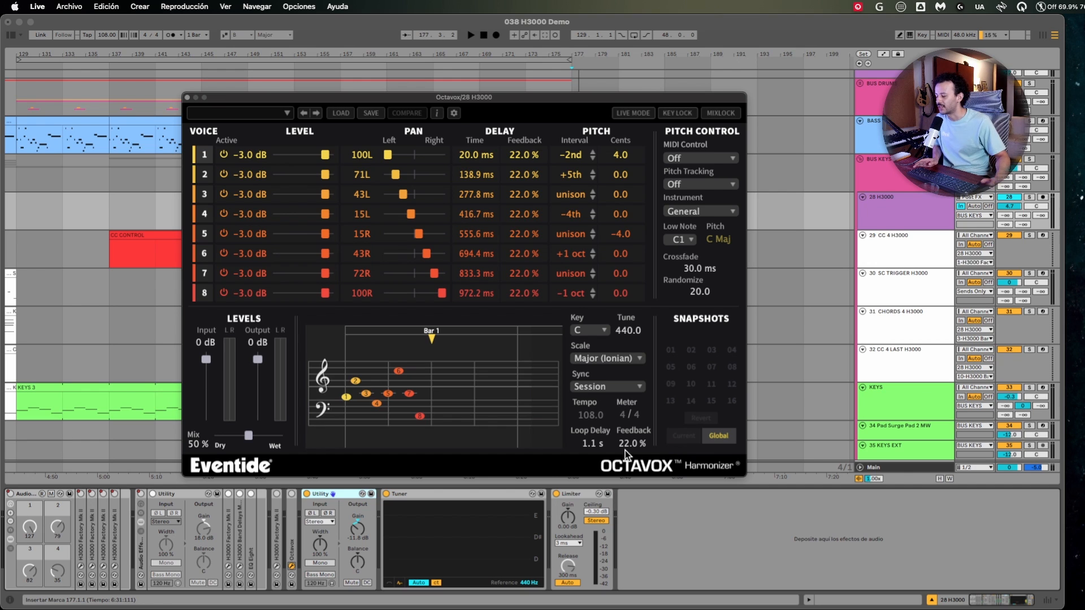
pyautogui.click(697, 156)
pyautogui.click(689, 145)
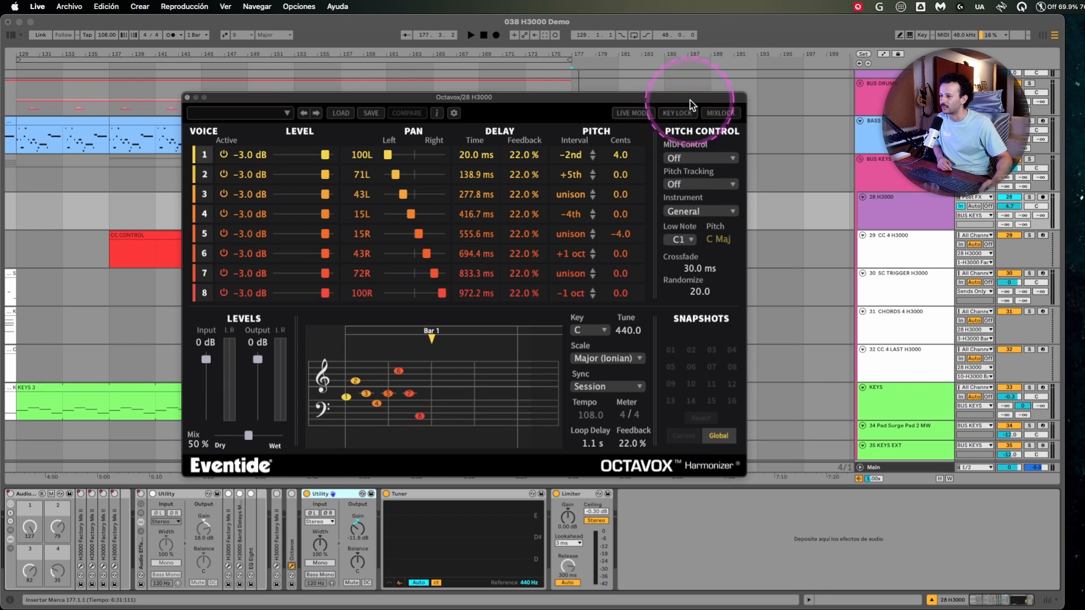
# Move the Octavox window clear of the track headers so its voice and pitch controls can be examined
pyautogui.moveTo(691, 97); pyautogui.dragTo(533, 83)
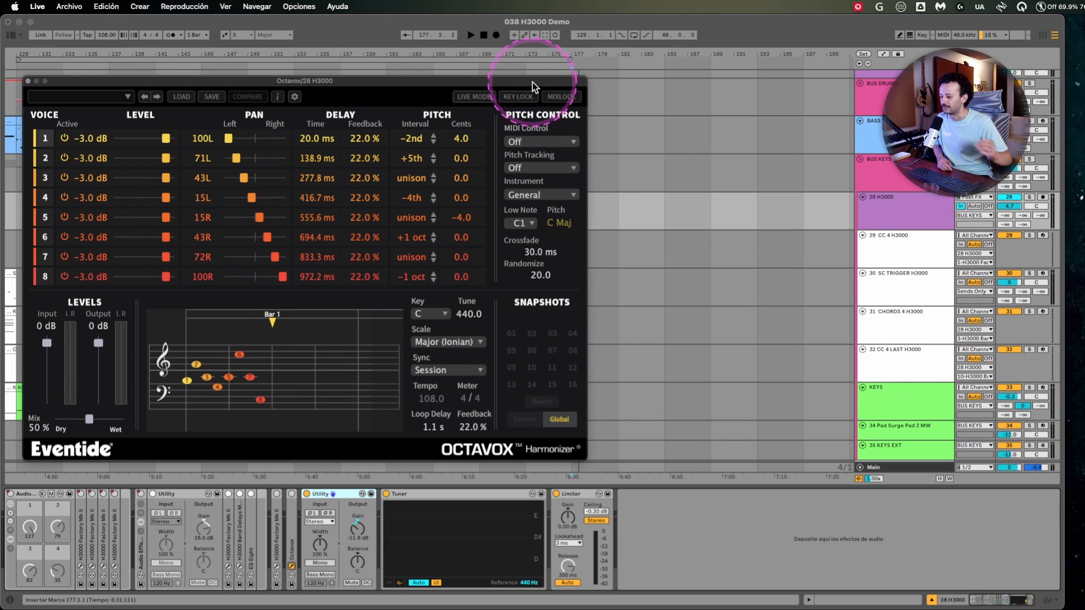
pyautogui.moveTo(532, 82); pyautogui.dragTo(533, 83)
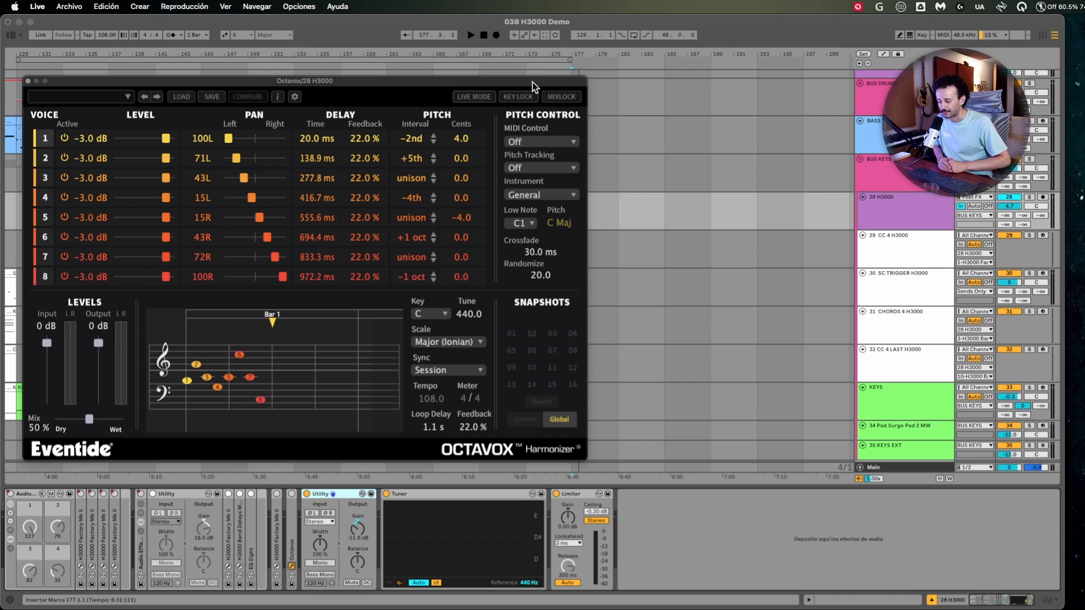
pyautogui.click(532, 82)
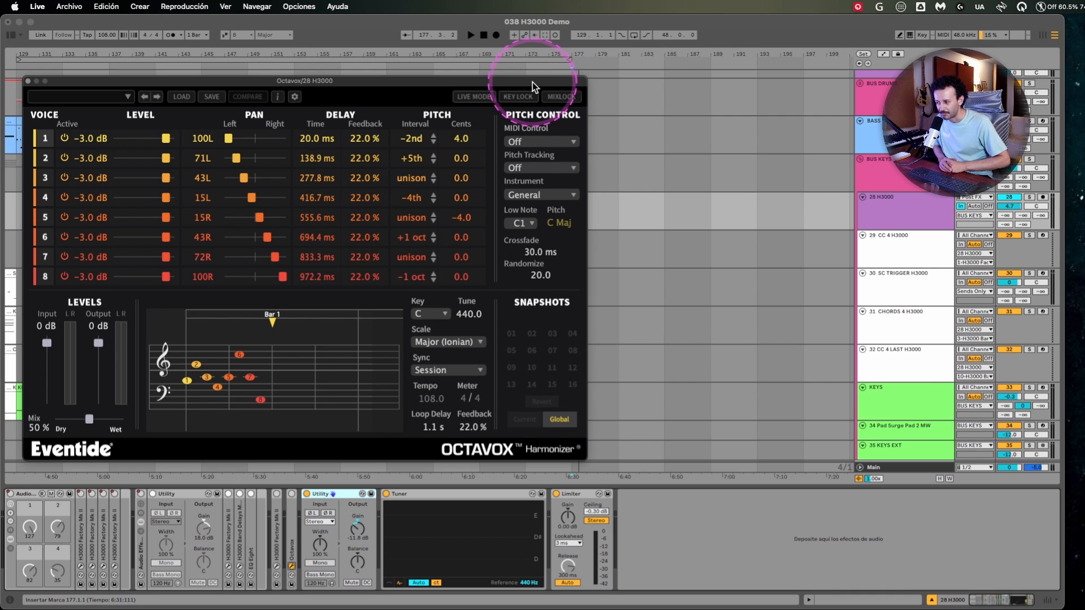